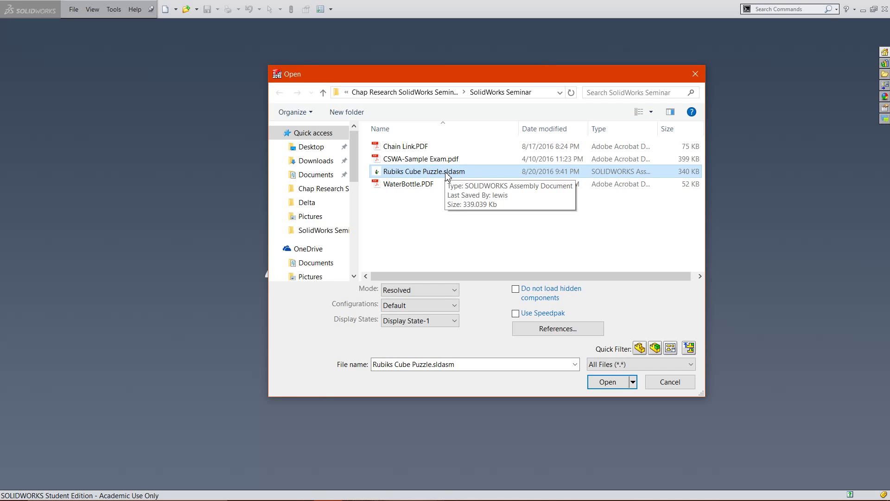
Open Rubiks Cube Puzzle.sldasm and pull the loose green-red edge piece and white-green-red corner piece farther from the cube.
{"action": "double_click", "coordinate": [445, 172]}
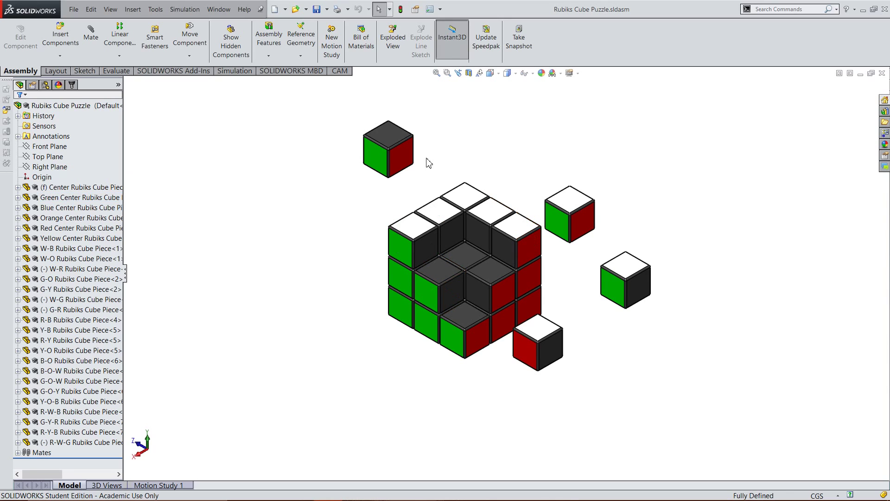
{"action": "left_click_drag", "start_coordinate": [405, 157], "coordinate": [363, 174]}
{"action": "left_click_drag", "start_coordinate": [558, 229], "coordinate": [560, 161]}
{"action": "left_click", "coordinate": [403, 145]}
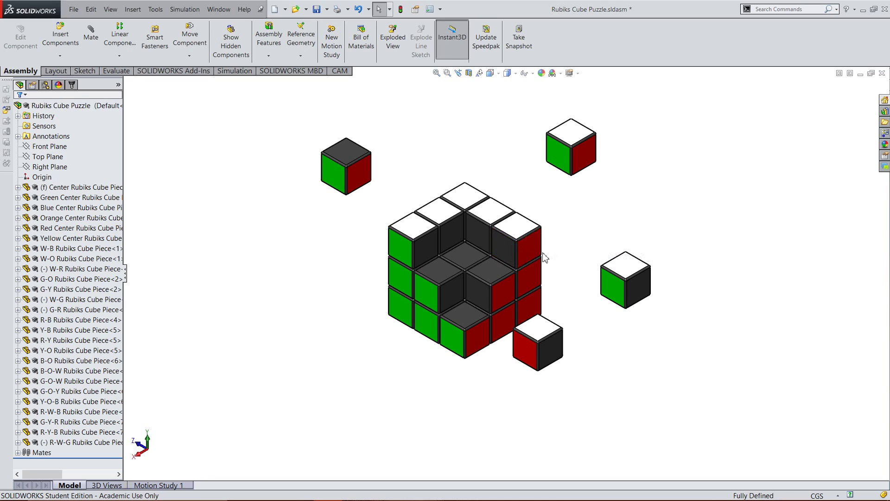
Examine the incomplete cube and its four loose pieces up close and from different angles.
{"action": "scroll", "coordinate": [517, 246], "scroll_direction": "up", "scroll_amount": 5}
{"action": "scroll", "coordinate": [529, 283], "scroll_direction": "down", "scroll_amount": 7}
{"action": "scroll", "coordinate": [535, 299], "scroll_direction": "up", "scroll_amount": 4}
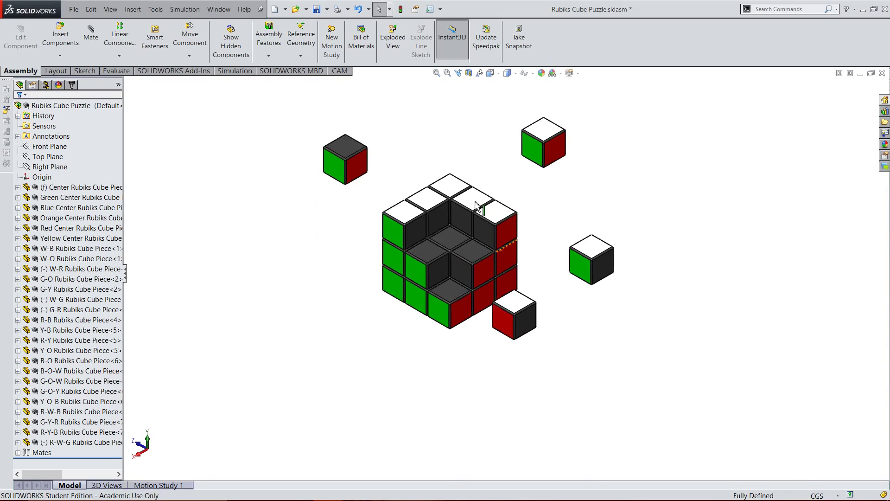
{"action": "scroll", "coordinate": [487, 255], "scroll_direction": "down", "scroll_amount": 3}
{"action": "scroll", "coordinate": [491, 266], "scroll_direction": "up", "scroll_amount": 2}
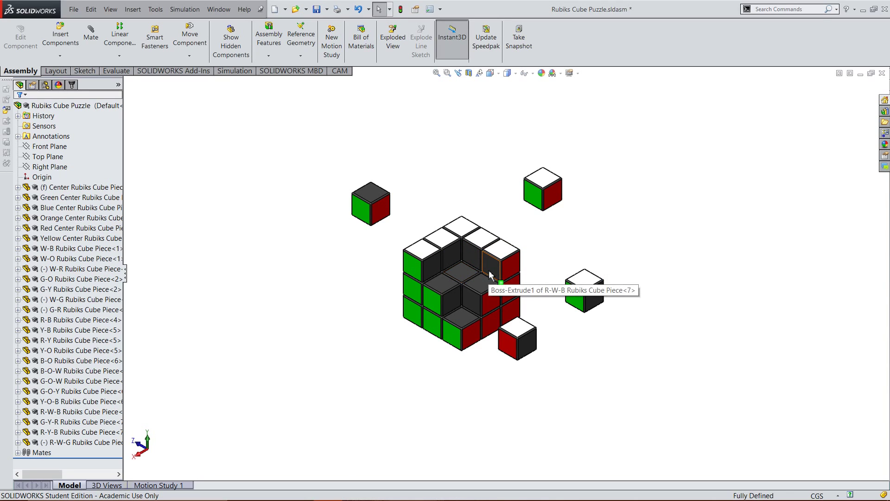
{"action": "middle_click_drag", "start_coordinate": [492, 275], "coordinate": [664, 257]}
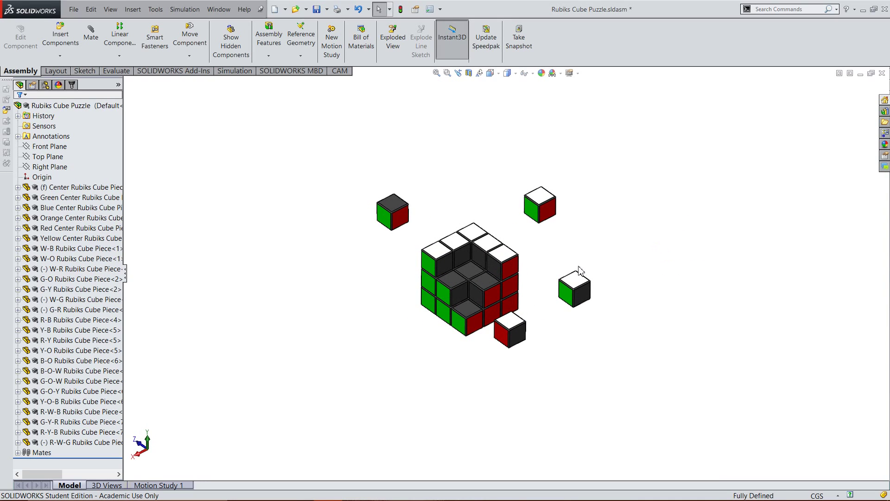
{"action": "middle_click_drag", "start_coordinate": [546, 280], "coordinate": [547, 308], "text": "ctrl"}
{"action": "scroll", "coordinate": [494, 294], "scroll_direction": "down", "scroll_amount": 2}
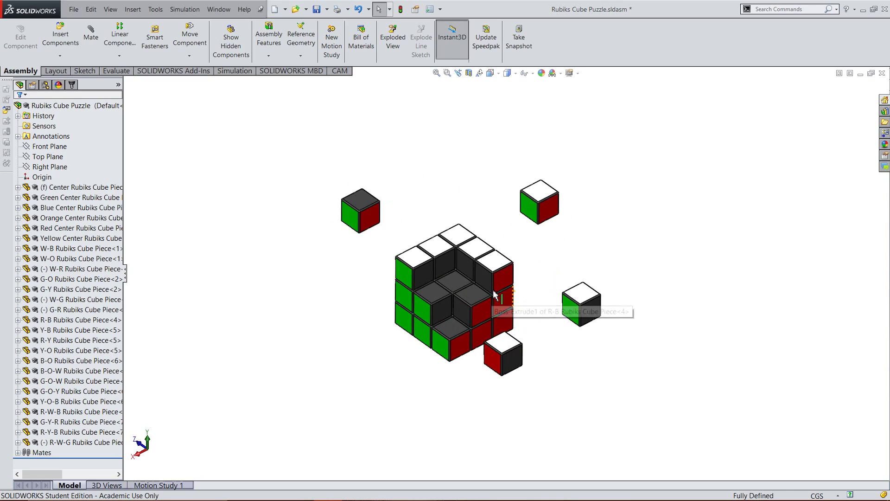
{"action": "scroll", "coordinate": [484, 293], "scroll_direction": "down", "scroll_amount": 2}
{"action": "scroll", "coordinate": [484, 296], "scroll_direction": "up", "scroll_amount": 4}
{"action": "scroll", "coordinate": [585, 284], "scroll_direction": "down", "scroll_amount": 2}
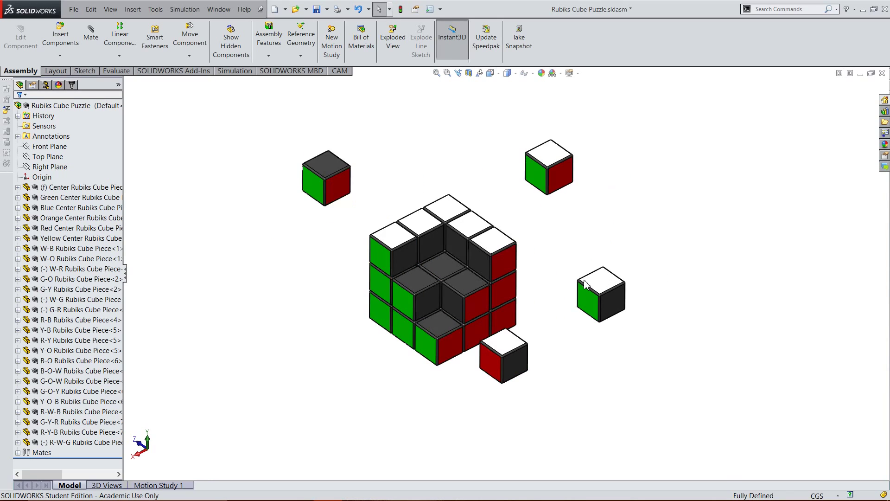
Spread out the loose white-green-red corner, green-red edge and white-red edge pieces on the red side of the cube.
{"action": "left_click", "coordinate": [536, 179]}
{"action": "left_click_drag", "start_coordinate": [536, 179], "coordinate": [679, 183]}
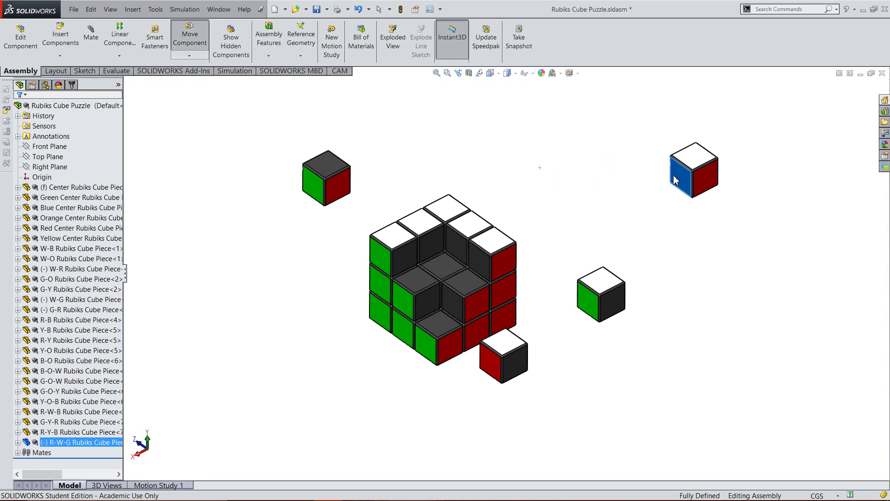
{"action": "key", "text": "Escape"}
{"action": "left_click_drag", "start_coordinate": [343, 189], "coordinate": [560, 172]}
{"action": "key", "text": "Escape"}
{"action": "left_click_drag", "start_coordinate": [507, 360], "coordinate": [544, 382]}
{"action": "key", "text": "Escape"}
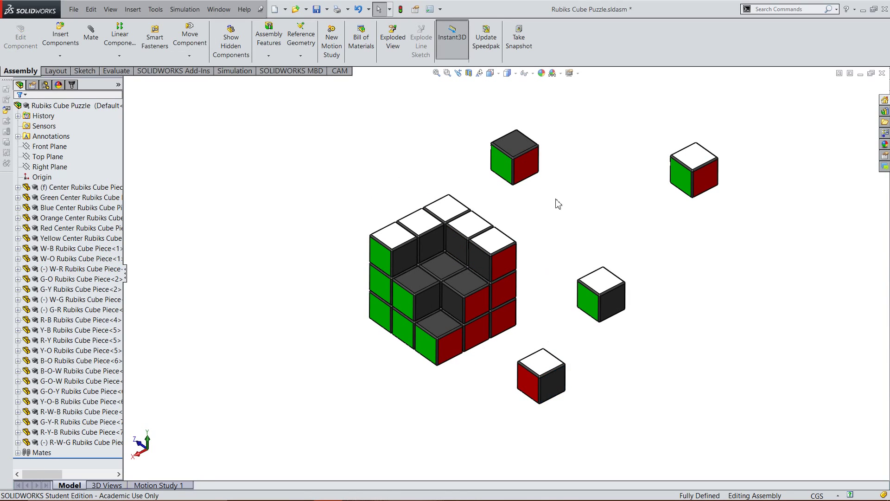
{"action": "left_click", "coordinate": [533, 163]}
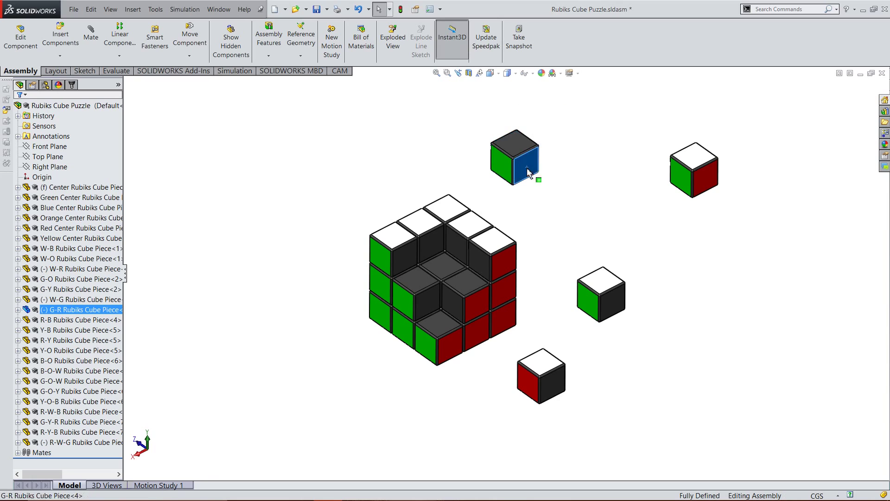
{"action": "key", "text": "Escape"}
{"action": "left_click", "coordinate": [518, 148]}
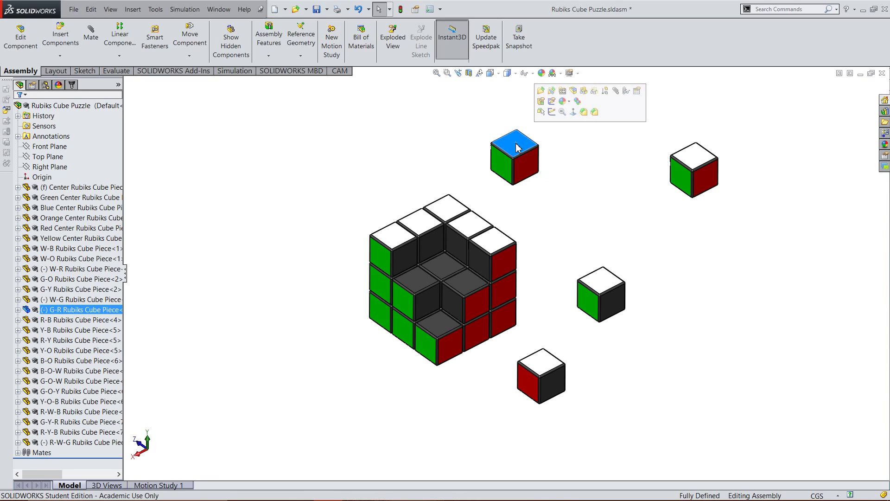
{"action": "left_click", "coordinate": [532, 174]}
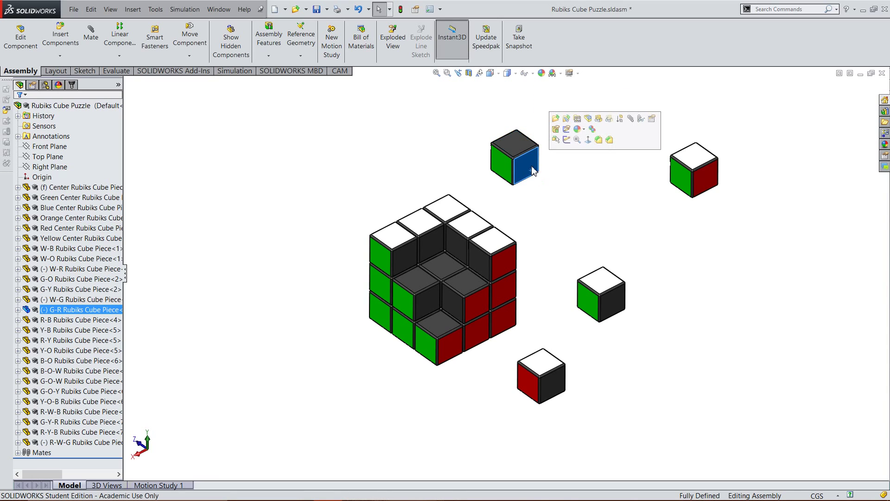
{"action": "key", "text": "Escape"}
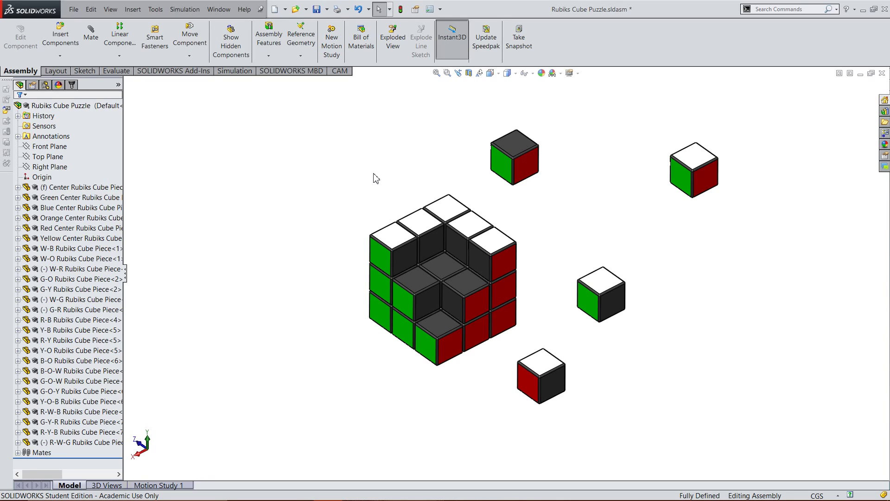
Move the green-red edge piece back to the green side and the white-green-red corner piece back above the cube.
{"action": "left_click_drag", "start_coordinate": [508, 167], "coordinate": [289, 165]}
{"action": "left_click_drag", "start_coordinate": [680, 176], "coordinate": [444, 155]}
{"action": "left_click", "coordinate": [559, 223]}
{"action": "scroll", "coordinate": [439, 283], "scroll_direction": "up", "scroll_amount": 2}
{"action": "scroll", "coordinate": [452, 274], "scroll_direction": "down", "scroll_amount": 2}
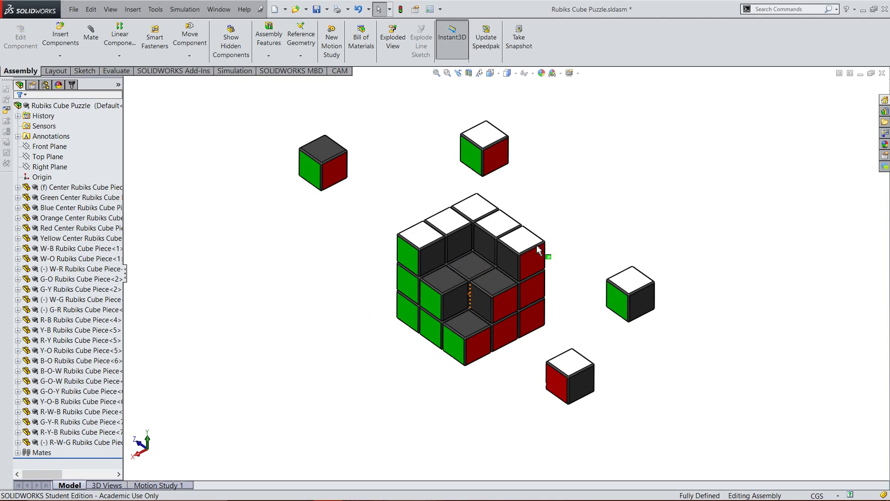
{"action": "scroll", "coordinate": [552, 256], "scroll_direction": "up", "scroll_amount": 2}
{"action": "scroll", "coordinate": [555, 260], "scroll_direction": "down", "scroll_amount": 2}
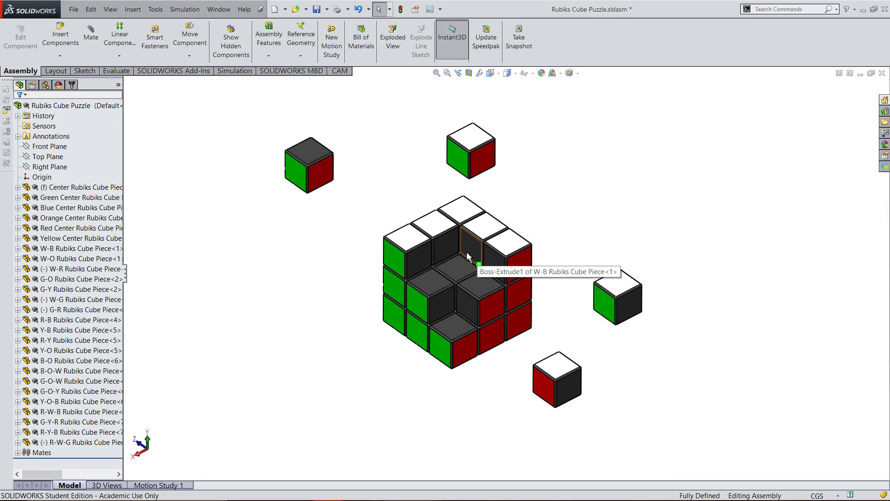
{"action": "key", "text": "ctrl+s"}
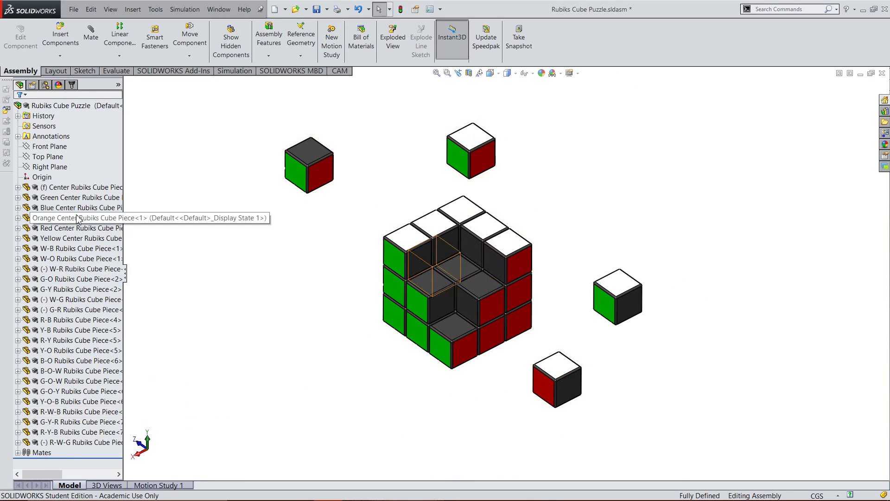
Look through the assembly's component list, highlighting center, edge and corner pieces to identify them in the model.
{"action": "left_click", "coordinate": [81, 106]}
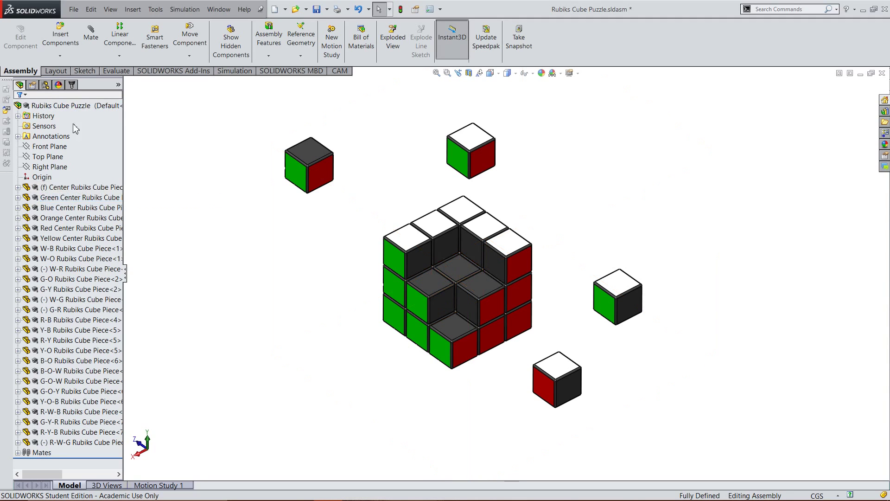
{"action": "left_click", "coordinate": [79, 187]}
{"action": "left_click", "coordinate": [90, 207], "text": "ctrl"}
{"action": "left_click", "coordinate": [84, 259]}
{"action": "left_click", "coordinate": [83, 320]}
{"action": "left_click", "coordinate": [83, 371]}
{"action": "left_click", "coordinate": [65, 392]}
{"action": "left_click", "coordinate": [70, 300]}
{"action": "left_click", "coordinate": [74, 239]}
{"action": "left_click", "coordinate": [78, 188]}
{"action": "left_click", "coordinate": [75, 208]}
{"action": "left_click", "coordinate": [76, 249]}
{"action": "left_click", "coordinate": [77, 330]}
{"action": "left_click", "coordinate": [80, 369]}
{"action": "left_click", "coordinate": [67, 329]}
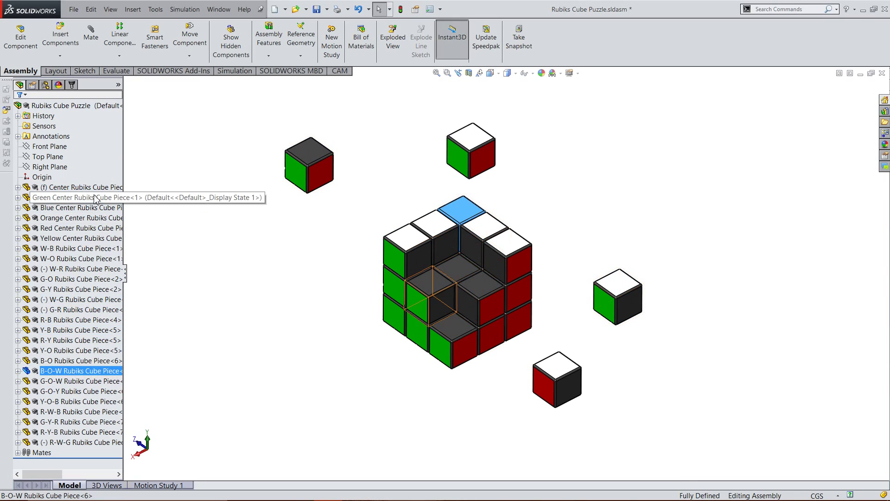
{"action": "left_click", "coordinate": [77, 188]}
Clear the selection and lower the loose green-red edge piece beside the cube's green side.
{"action": "left_click", "coordinate": [250, 307]}
{"action": "left_click_drag", "start_coordinate": [317, 164], "coordinate": [338, 224]}
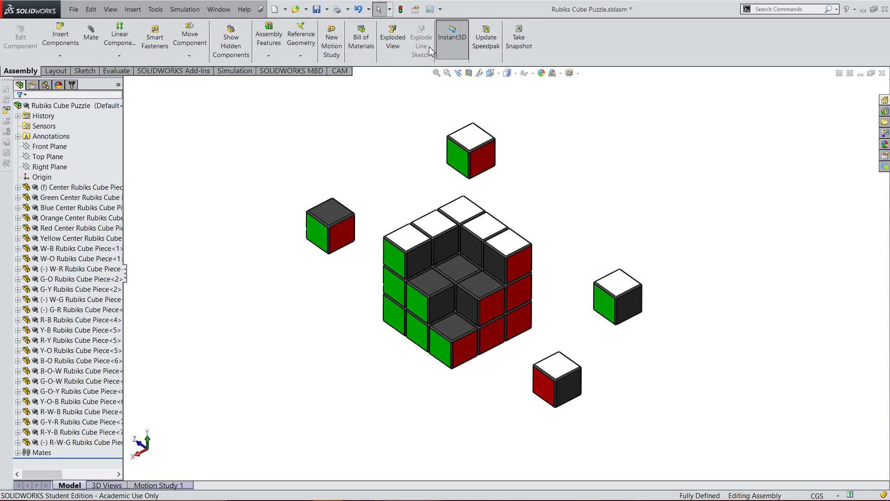
Review the layout, sketch, evaluation, add-in, simulation, MBD and CAM command sets, and return to the assembly commands.
{"action": "left_click", "coordinate": [56, 71]}
{"action": "left_click", "coordinate": [116, 70]}
{"action": "left_click", "coordinate": [86, 71]}
{"action": "left_click", "coordinate": [160, 71]}
{"action": "left_click", "coordinate": [235, 71]}
{"action": "left_click", "coordinate": [292, 71]}
{"action": "left_click", "coordinate": [185, 70]}
{"action": "left_click", "coordinate": [232, 71]}
{"action": "left_click", "coordinate": [292, 71]}
{"action": "left_click", "coordinate": [337, 70]}
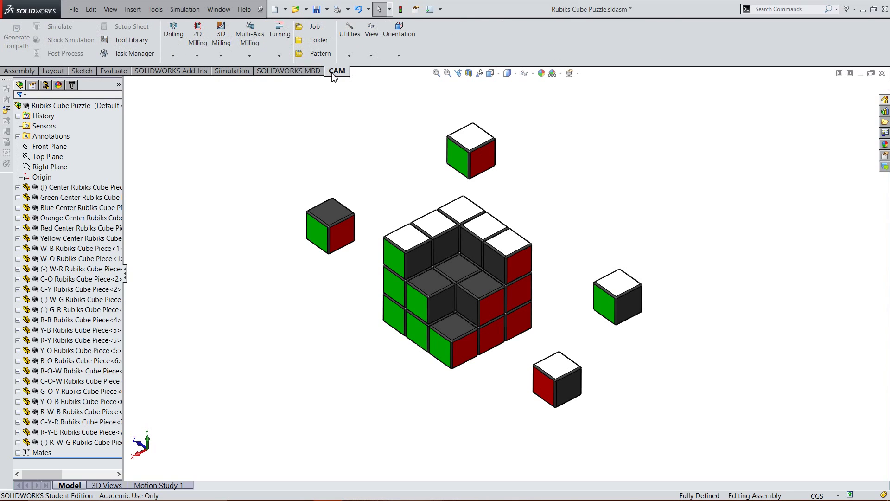
{"action": "left_click", "coordinate": [292, 71]}
{"action": "left_click", "coordinate": [232, 70]}
{"action": "left_click", "coordinate": [171, 72]}
{"action": "left_click", "coordinate": [98, 71]}
{"action": "left_click", "coordinate": [14, 72]}
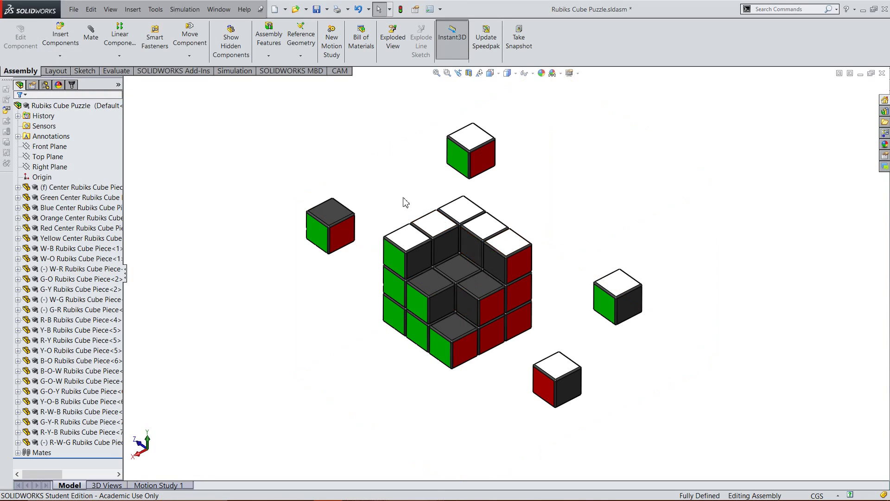
Move the white-green-red corner piece well above the cube and place the green-red edge piece over the front edge gap.
{"action": "left_click_drag", "start_coordinate": [355, 231], "coordinate": [370, 186]}
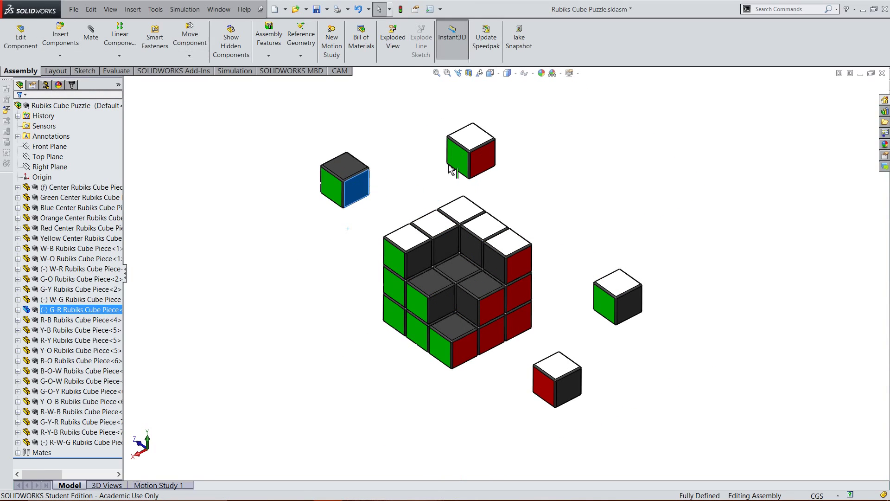
{"action": "left_click_drag", "start_coordinate": [470, 172], "coordinate": [380, 139]}
{"action": "mouse_move", "coordinate": [348, 176]}
{"action": "left_mouse_down"}
{"action": "mouse_move", "coordinate": [343, 269]}
{"action": "mouse_move", "coordinate": [354, 281]}
{"action": "mouse_move", "coordinate": [394, 316]}
{"action": "mouse_move", "coordinate": [472, 312]}
{"action": "left_mouse_up"}
{"action": "key", "text": "Escape"}
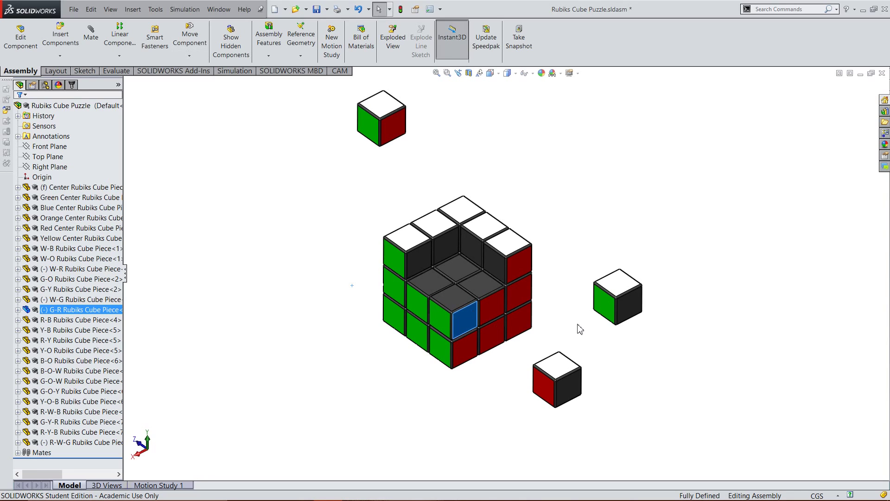
{"action": "key", "text": "Escape"}
Raise the loose white-red edge piece above the white-green edge piece on the cube's red side.
{"action": "left_click_drag", "start_coordinate": [551, 383], "coordinate": [565, 241]}
{"action": "key", "text": "Escape"}
{"action": "key", "text": "Escape"}
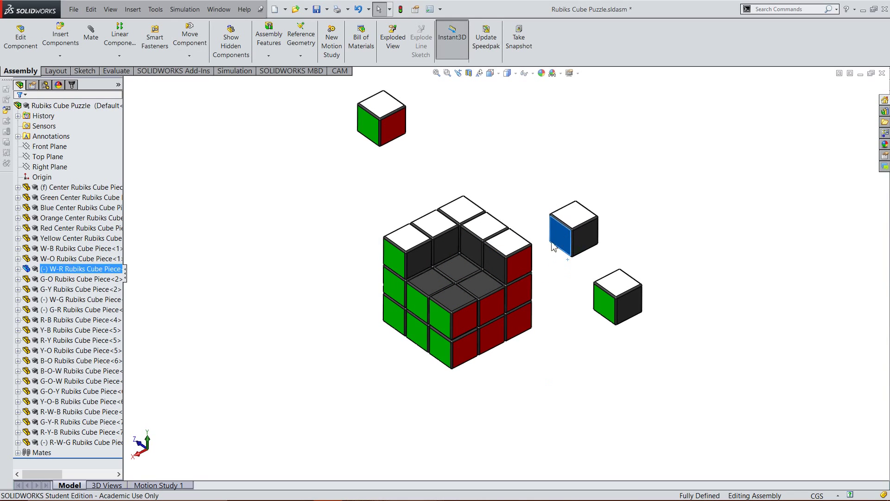
Check the real depth of the green-red edge piece and try to move it freehand toward the cube's open corner.
{"action": "middle_click_drag", "start_coordinate": [573, 297], "coordinate": [439, 309]}
{"action": "scroll", "coordinate": [482, 288], "scroll_direction": "up", "scroll_amount": 9}
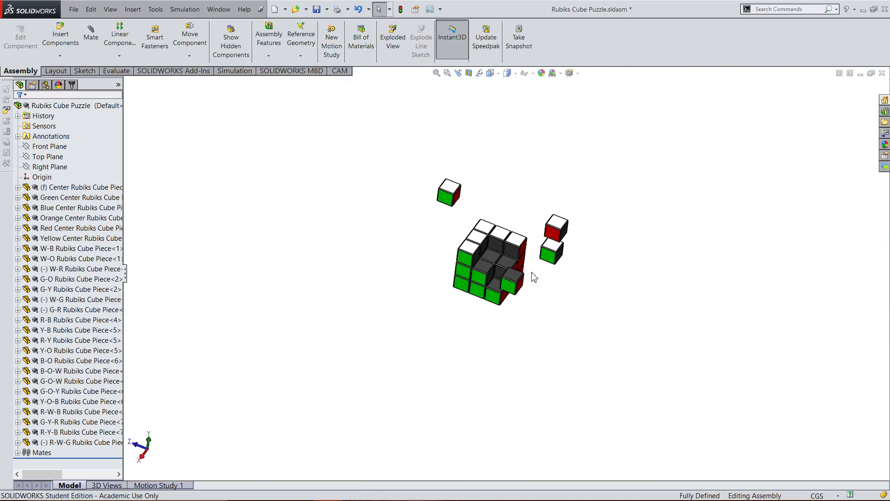
{"action": "middle_click_drag", "start_coordinate": [532, 274], "coordinate": [523, 211]}
{"action": "scroll", "coordinate": [525, 219], "scroll_direction": "down", "scroll_amount": 5}
{"action": "mouse_move", "coordinate": [548, 292]}
{"action": "middle_mouse_down"}
{"action": "mouse_move", "coordinate": [586, 271]}
{"action": "mouse_move", "coordinate": [541, 294]}
{"action": "middle_mouse_up"}
{"action": "scroll", "coordinate": [541, 294], "scroll_direction": "up", "scroll_amount": 3}
{"action": "left_click_drag", "start_coordinate": [534, 254], "coordinate": [472, 273]}
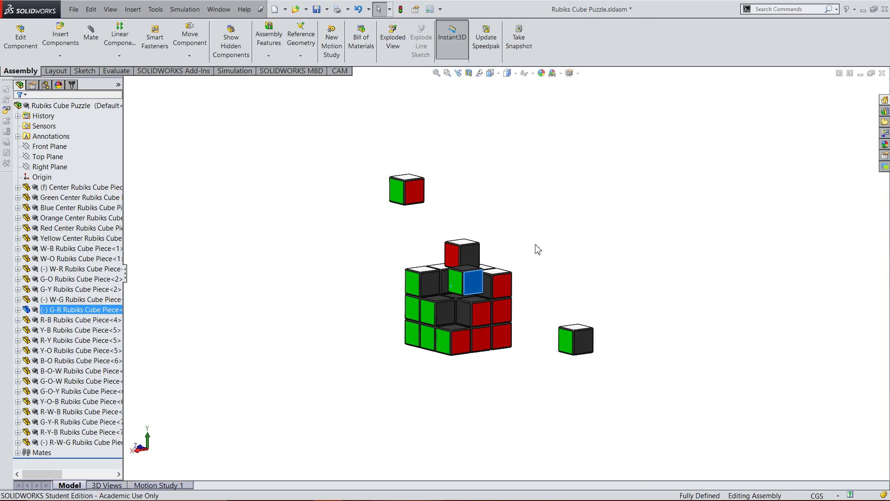
Move the green-red edge piece clear of the cube, out past its red side.
{"action": "middle_click_drag", "start_coordinate": [536, 246], "coordinate": [546, 260]}
{"action": "left_click", "coordinate": [514, 255]}
{"action": "left_click", "coordinate": [533, 279]}
{"action": "left_click", "coordinate": [512, 263]}
{"action": "left_click", "coordinate": [571, 303]}
{"action": "left_click_drag", "start_coordinate": [535, 278], "coordinate": [634, 279]}
{"action": "left_click", "coordinate": [563, 254]}
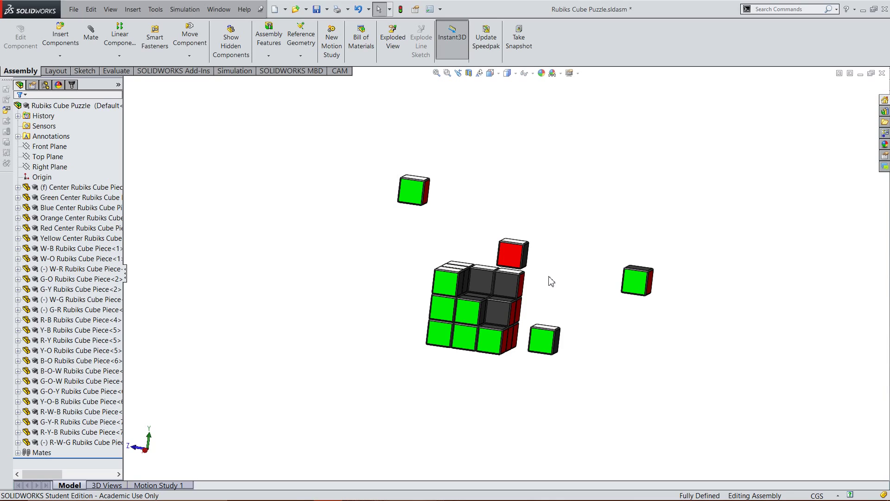
Try a coincident mate between the red faces of the loose white-red edge piece and the red-white-blue corner piece.
{"action": "middle_click_drag", "start_coordinate": [511, 246], "coordinate": [501, 216]}
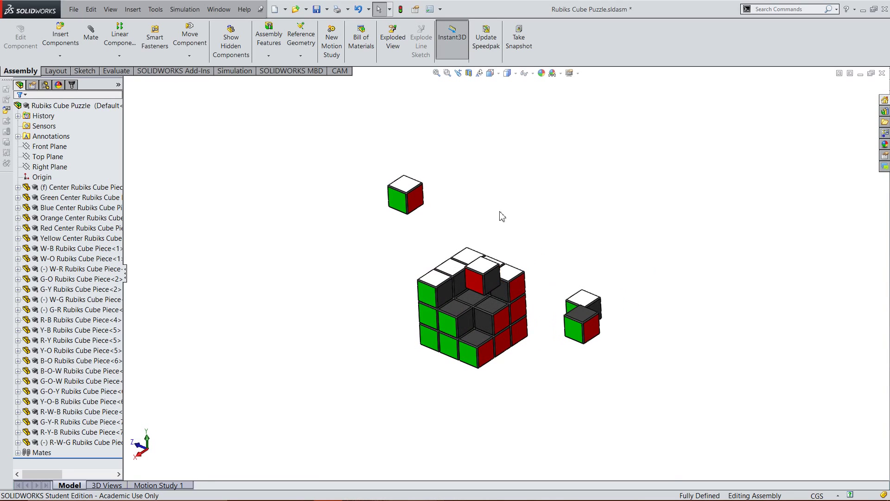
{"action": "left_click", "coordinate": [91, 45]}
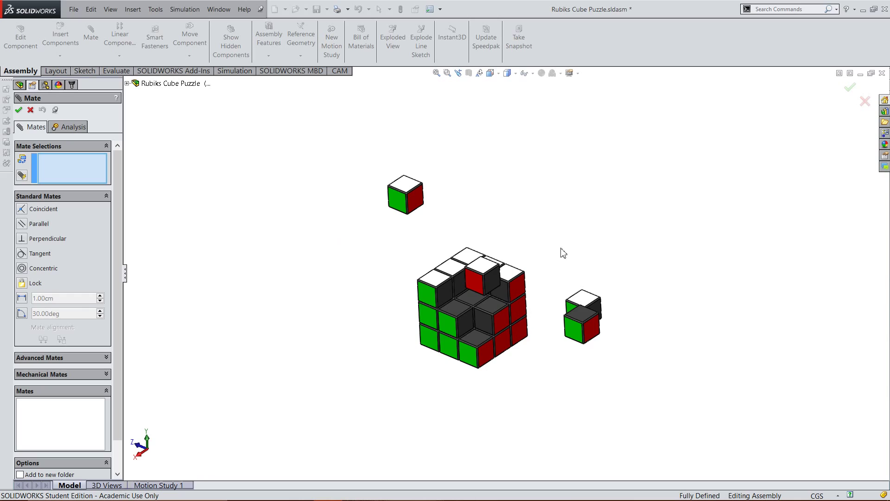
{"action": "scroll", "coordinate": [562, 253], "scroll_direction": "down", "scroll_amount": 2}
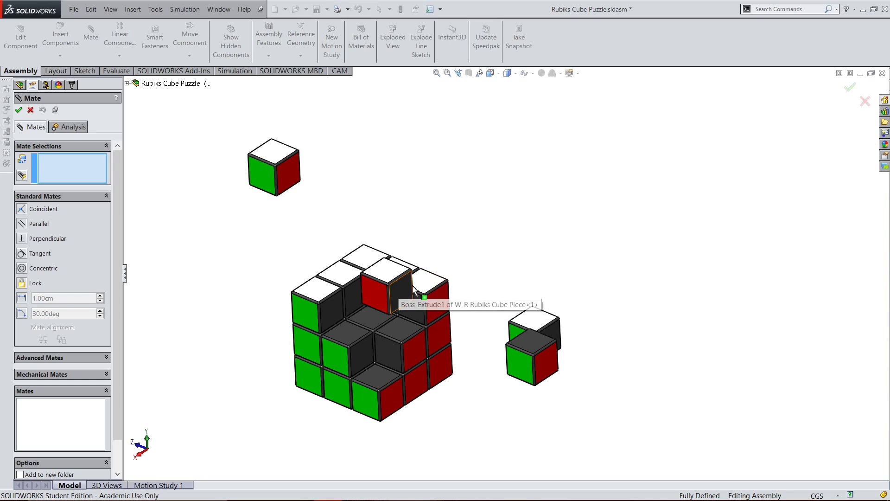
{"action": "left_click", "coordinate": [376, 301]}
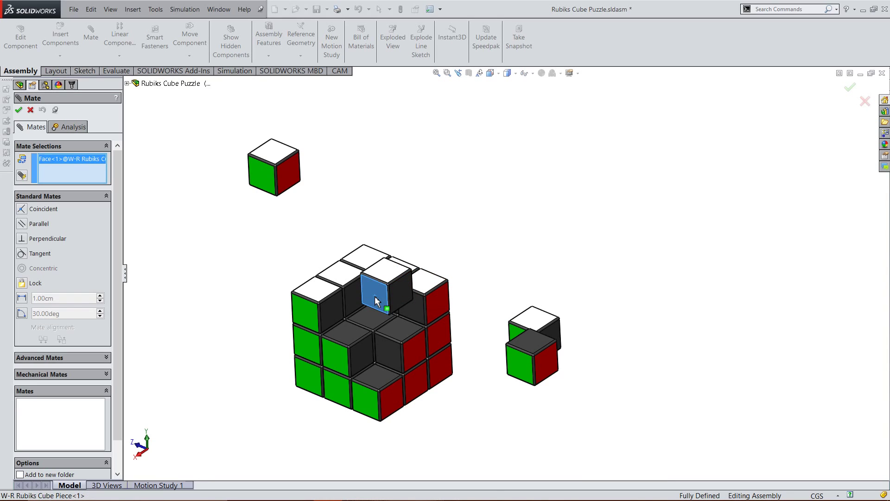
{"action": "left_click", "coordinate": [437, 306]}
{"action": "middle_click_drag", "start_coordinate": [437, 306], "coordinate": [508, 265]}
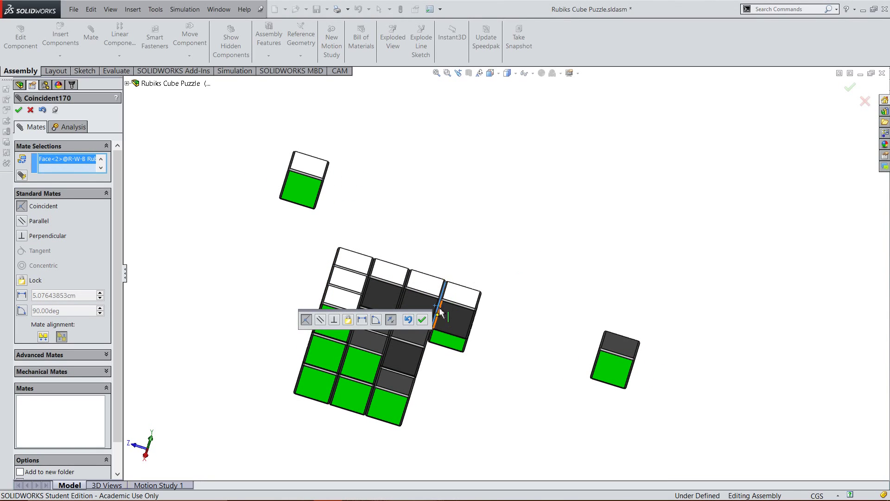
{"action": "middle_click_drag", "start_coordinate": [555, 273], "coordinate": [411, 292]}
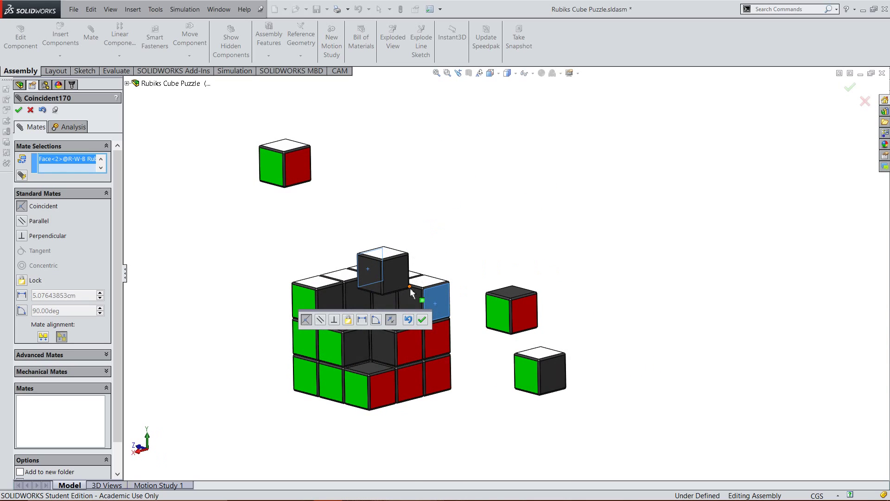
Flip the previewed coincident mate between aligned and anti-aligned to compare the edge piece's orientations.
{"action": "left_click", "coordinate": [392, 321]}
{"action": "middle_click_drag", "start_coordinate": [409, 313], "coordinate": [481, 310]}
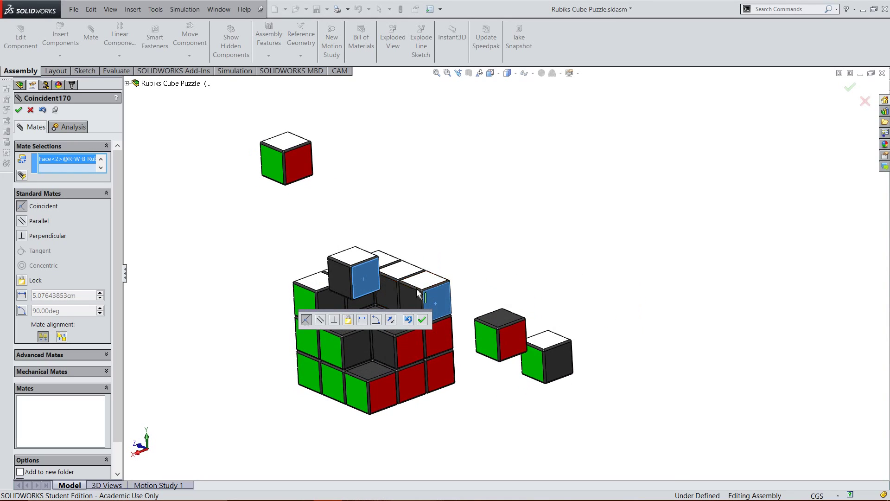
{"action": "scroll", "coordinate": [462, 299], "scroll_direction": "up", "scroll_amount": 3}
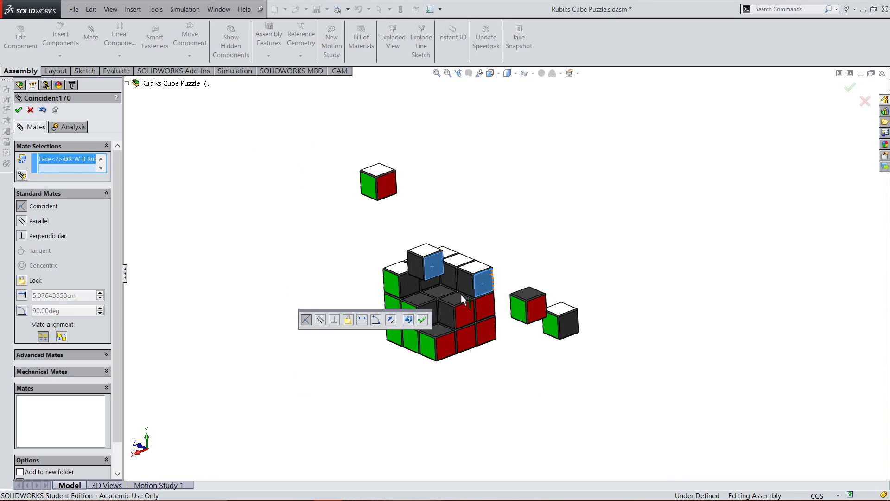
{"action": "left_click", "coordinate": [63, 341]}
{"action": "left_click", "coordinate": [44, 337]}
{"action": "left_click", "coordinate": [64, 340]}
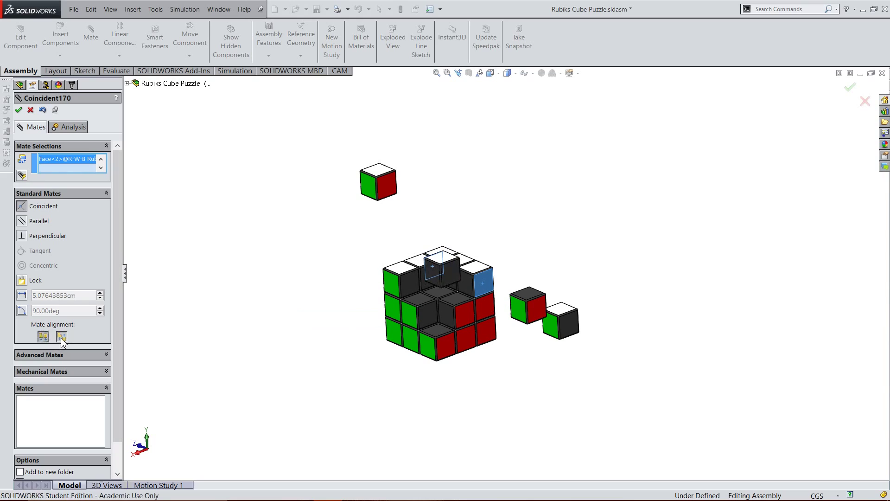
Try a parallel mate between the two red faces and move the white-red edge piece away from the cube's red side.
{"action": "left_click", "coordinate": [21, 222]}
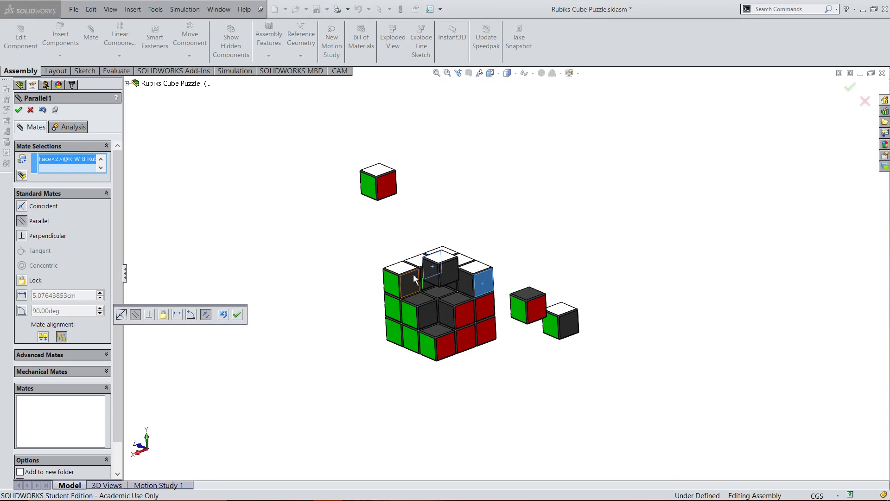
{"action": "middle_click_drag", "start_coordinate": [489, 233], "coordinate": [591, 248]}
{"action": "left_click_drag", "start_coordinate": [512, 273], "coordinate": [535, 282]}
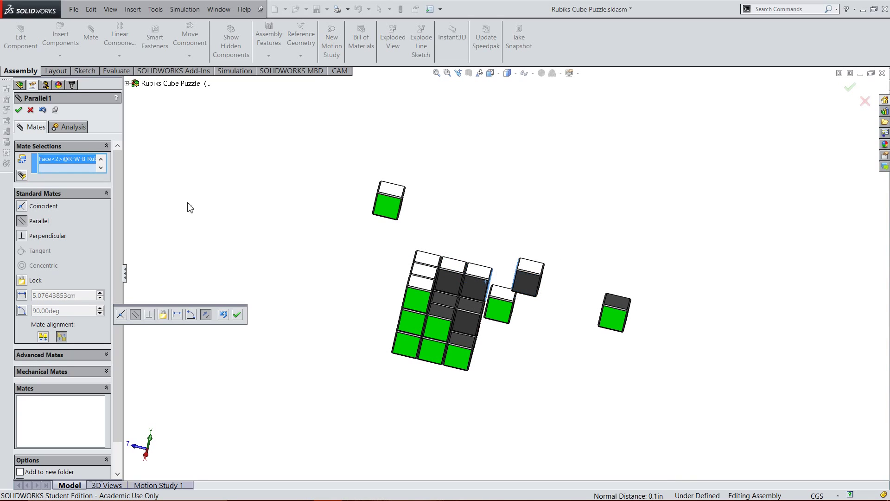
Switch the previewed mate between the two red faces to coincident, then to perpendicular.
{"action": "left_click", "coordinate": [22, 206]}
{"action": "middle_click_drag", "start_coordinate": [354, 235], "coordinate": [454, 299]}
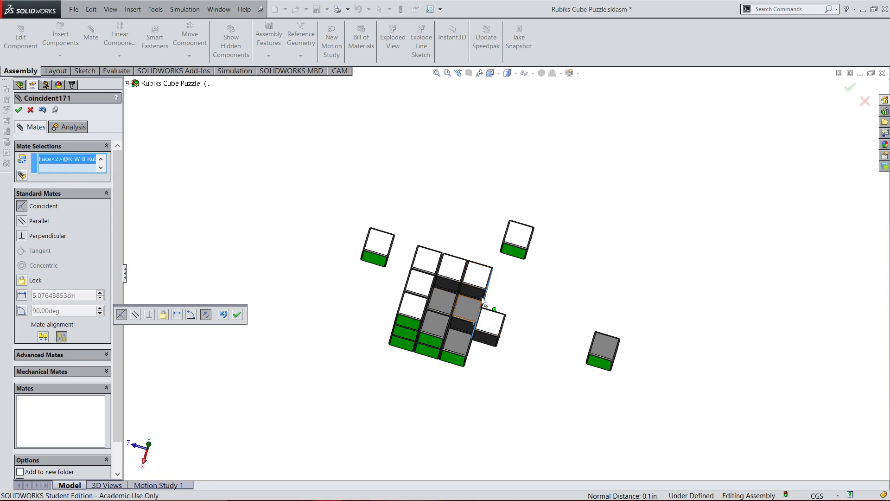
{"action": "left_click", "coordinate": [22, 235]}
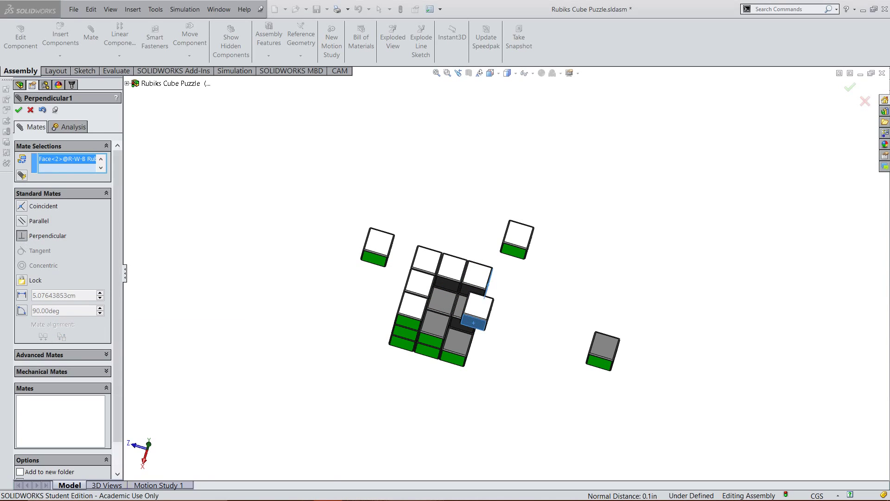
Try a 20 in distance mate between the two red faces and view the whole assembly.
{"action": "left_click", "coordinate": [22, 296]}
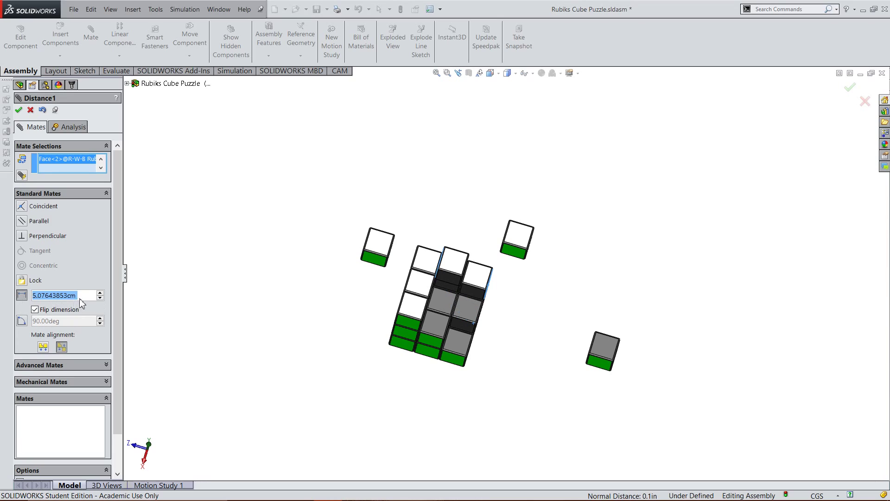
{"action": "type", "text": "2"}
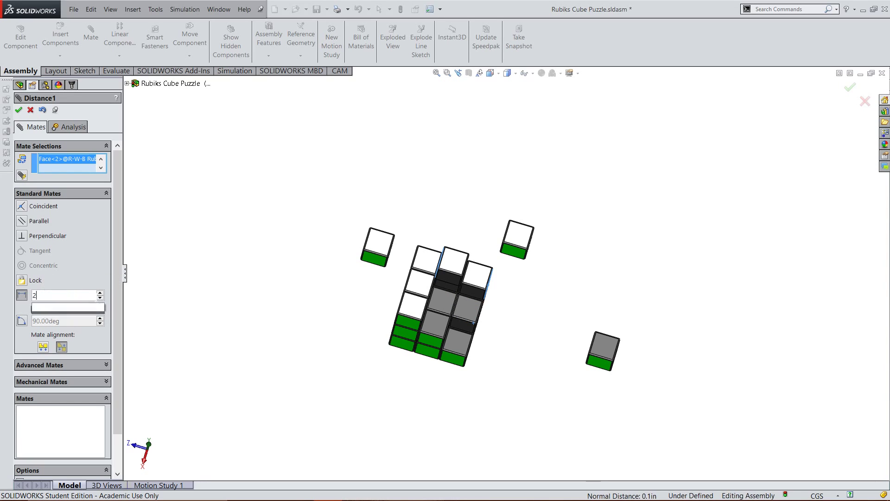
{"action": "type", "text": "0in"}
{"action": "key", "text": "Return"}
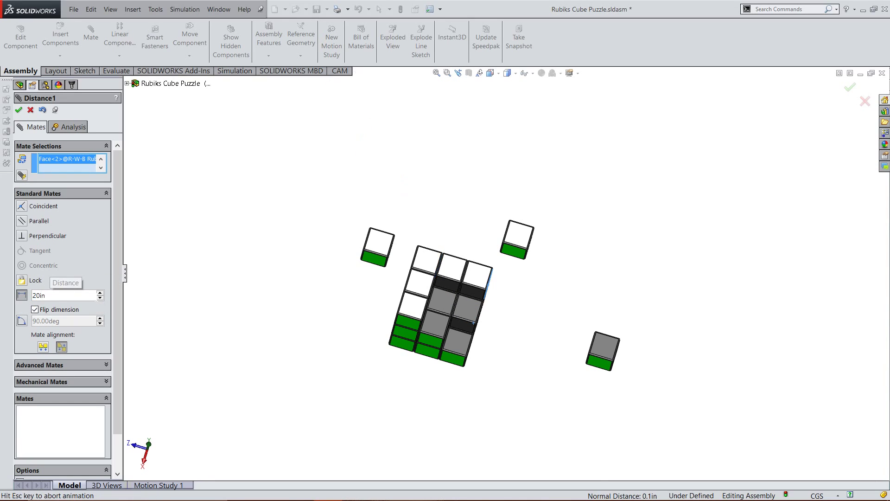
{"action": "scroll", "coordinate": [400, 284], "scroll_direction": "up", "scroll_amount": 5}
{"action": "scroll", "coordinate": [400, 284], "scroll_direction": "up", "scroll_amount": 5}
{"action": "scroll", "coordinate": [482, 216], "scroll_direction": "down", "scroll_amount": 2}
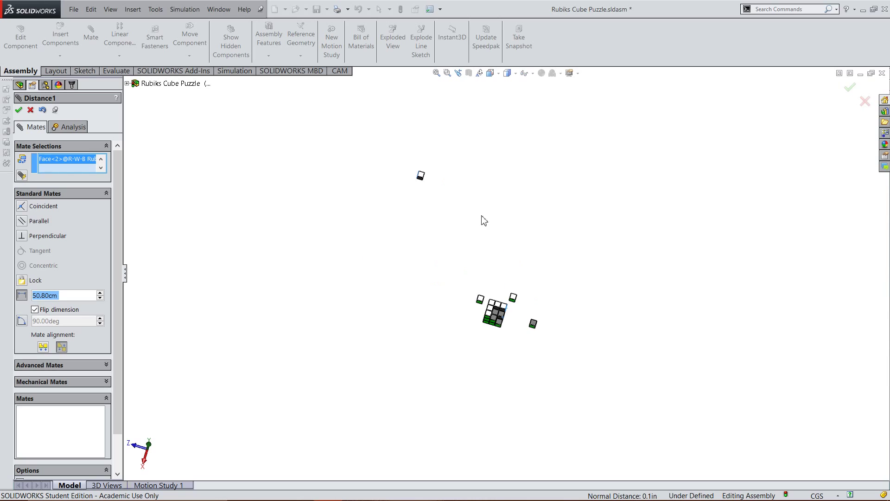
Move the white-red edge piece within its 20 in distance constraint and cancel the distance mate.
{"action": "left_click_drag", "start_coordinate": [422, 179], "coordinate": [505, 275]}
{"action": "scroll", "coordinate": [514, 327], "scroll_direction": "down", "scroll_amount": 10}
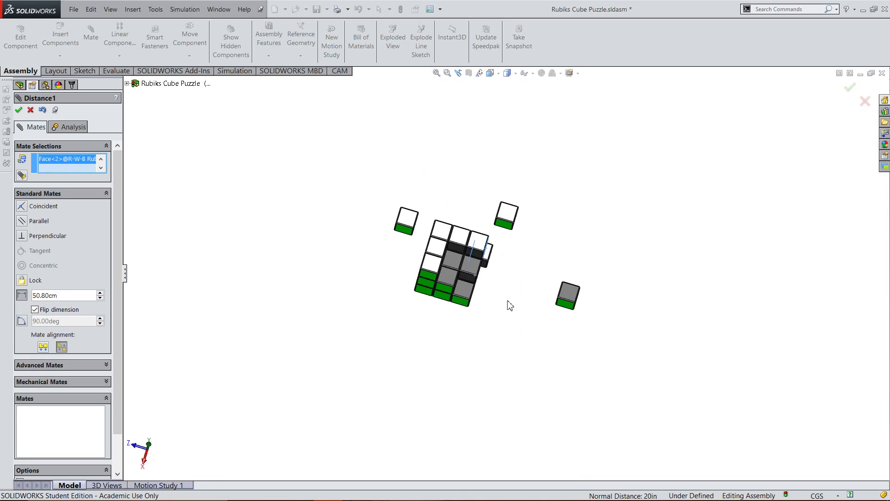
{"action": "middle_click_drag", "start_coordinate": [519, 260], "coordinate": [515, 209]}
{"action": "scroll", "coordinate": [468, 292], "scroll_direction": "up", "scroll_amount": 6}
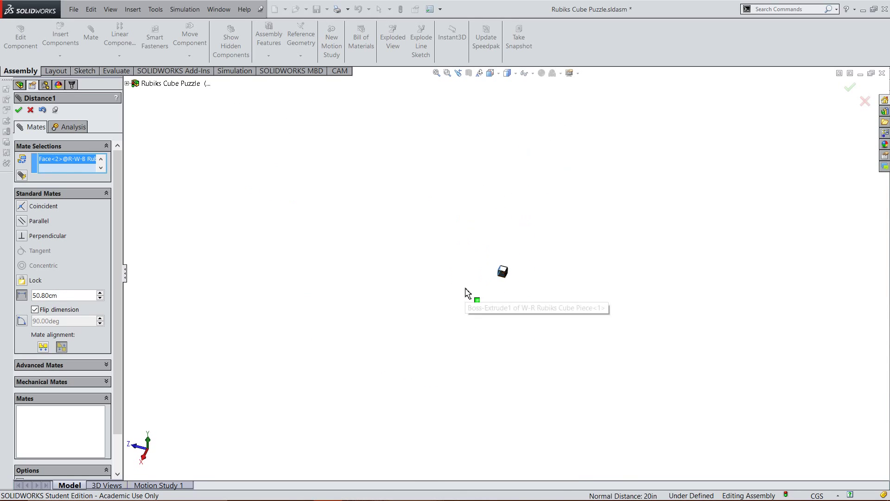
{"action": "key", "text": "f"}
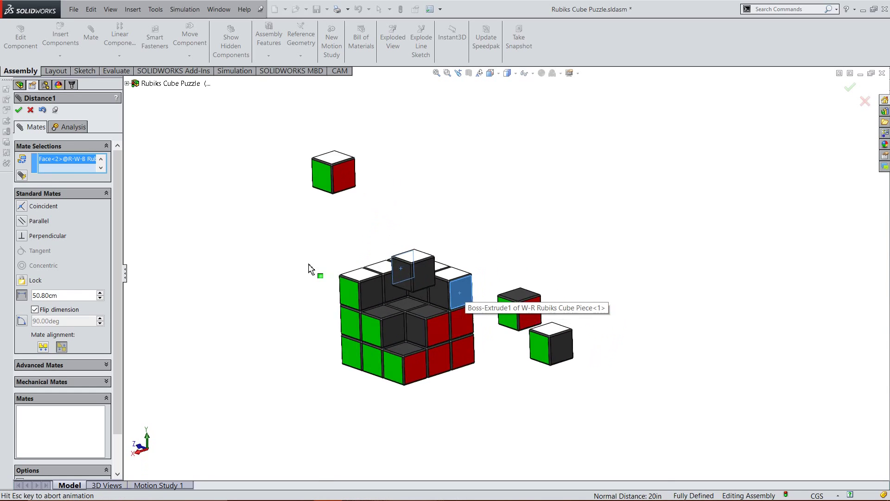
{"action": "key", "text": "Escape"}
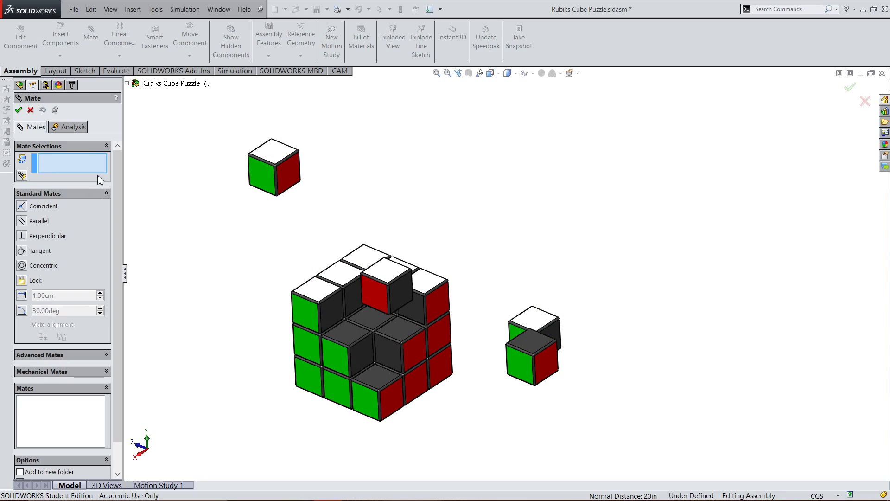
Mate the white-red edge piece's red face coincident with the red-white-blue corner's red face, flipping the alignment so both face outward.
{"action": "left_click", "coordinate": [369, 292]}
{"action": "left_click", "coordinate": [436, 304]}
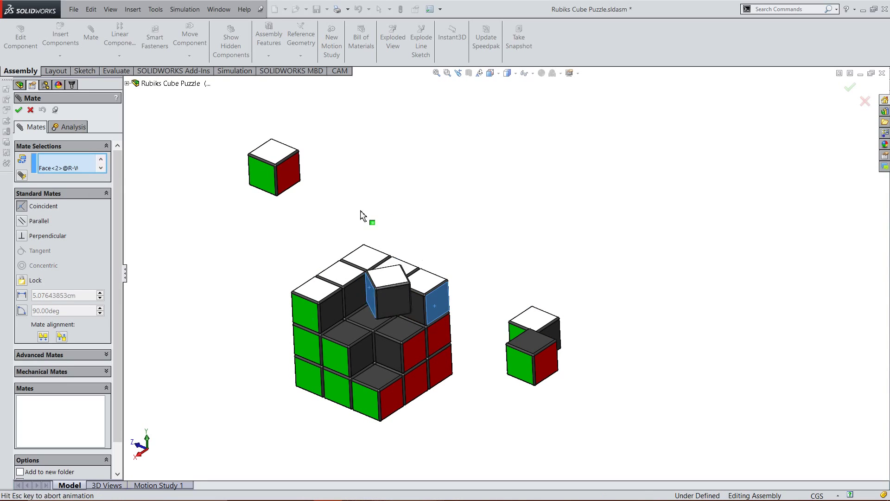
{"action": "left_click", "coordinate": [287, 181]}
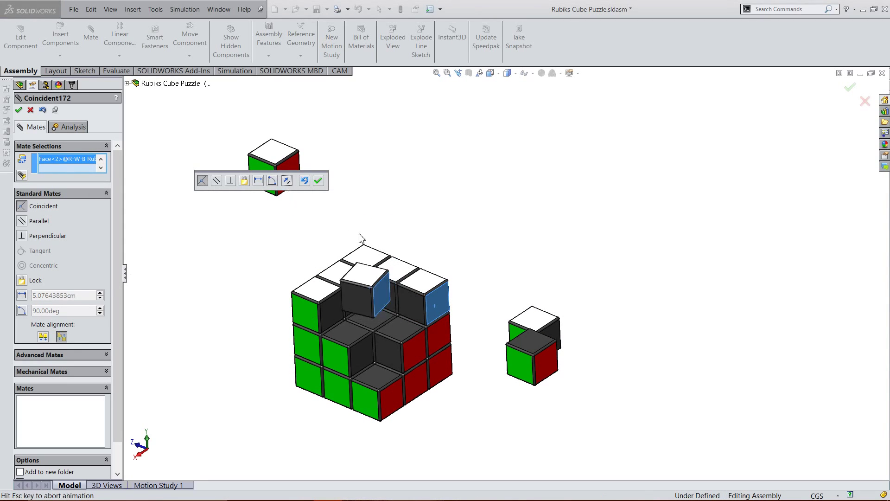
{"action": "left_click", "coordinate": [319, 180]}
{"action": "middle_click_drag", "start_coordinate": [478, 270], "coordinate": [381, 237]}
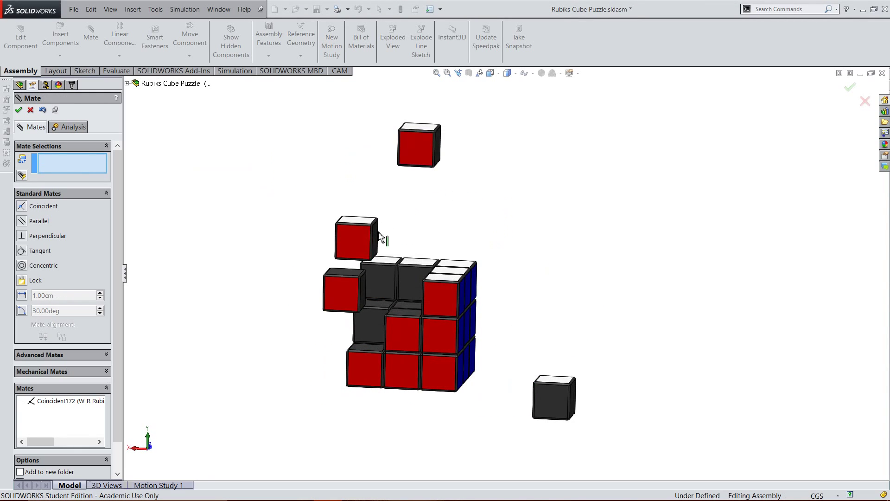
{"action": "left_click", "coordinate": [19, 110]}
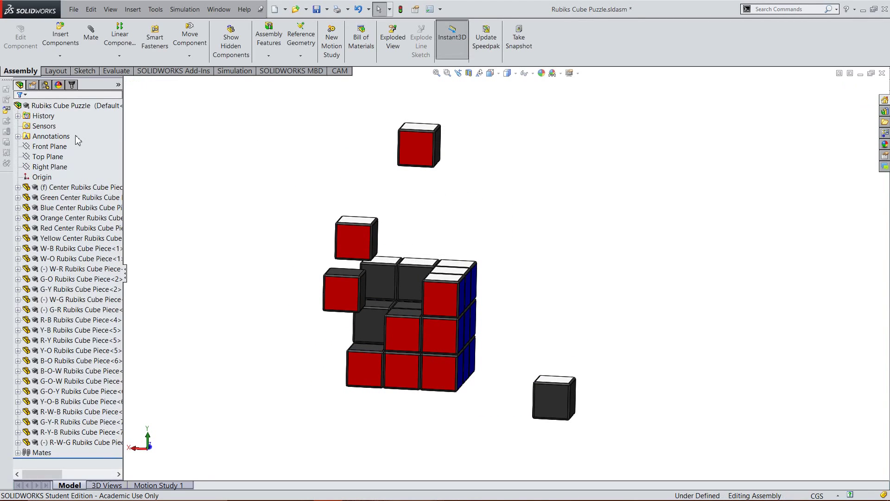
Move the white-red edge piece within the red face's plane to just above its gap beside the red-white-blue corner.
{"action": "left_click", "coordinate": [369, 254]}
{"action": "left_click_drag", "start_coordinate": [369, 254], "coordinate": [423, 278]}
{"action": "middle_click_drag", "start_coordinate": [423, 279], "coordinate": [512, 298]}
{"action": "mouse_move", "coordinate": [426, 285]}
{"action": "left_mouse_down"}
{"action": "mouse_move", "coordinate": [436, 304]}
{"action": "mouse_move", "coordinate": [418, 306]}
{"action": "mouse_move", "coordinate": [436, 297]}
{"action": "left_mouse_up"}
{"action": "middle_click_drag", "start_coordinate": [436, 297], "coordinate": [568, 303]}
{"action": "left_click", "coordinate": [410, 157]}
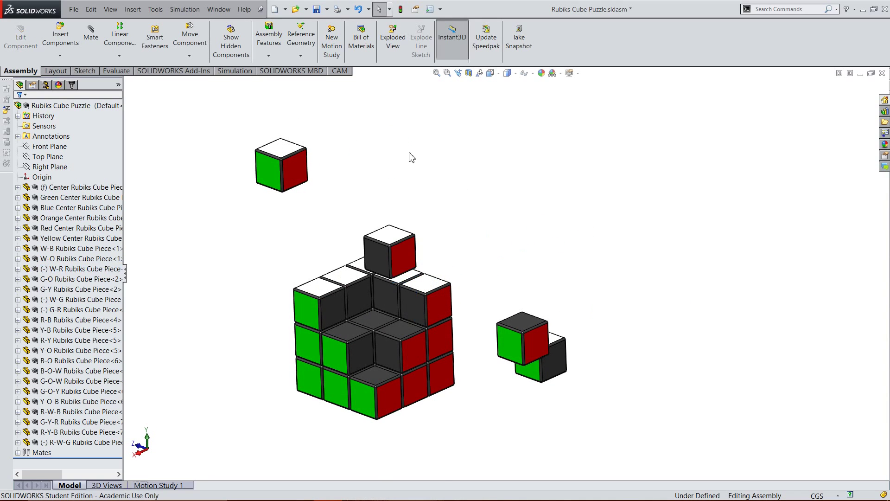
Mate the black side face of the red-white-blue corner coincident with the facing black side of the white-red edge piece.
{"action": "scroll", "coordinate": [157, 93], "scroll_direction": "down", "scroll_amount": 2}
{"action": "left_click", "coordinate": [91, 35]}
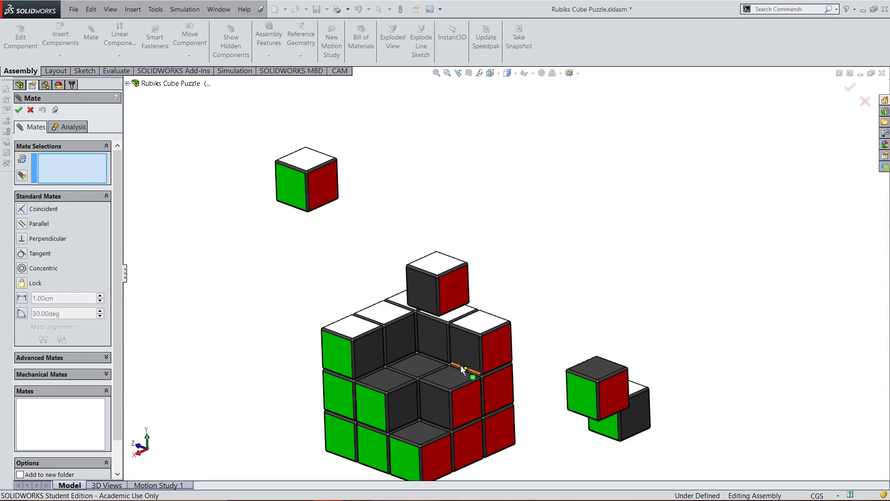
{"action": "left_click", "coordinate": [464, 352]}
{"action": "middle_click_drag", "start_coordinate": [464, 352], "coordinate": [438, 319]}
{"action": "left_click", "coordinate": [476, 269]}
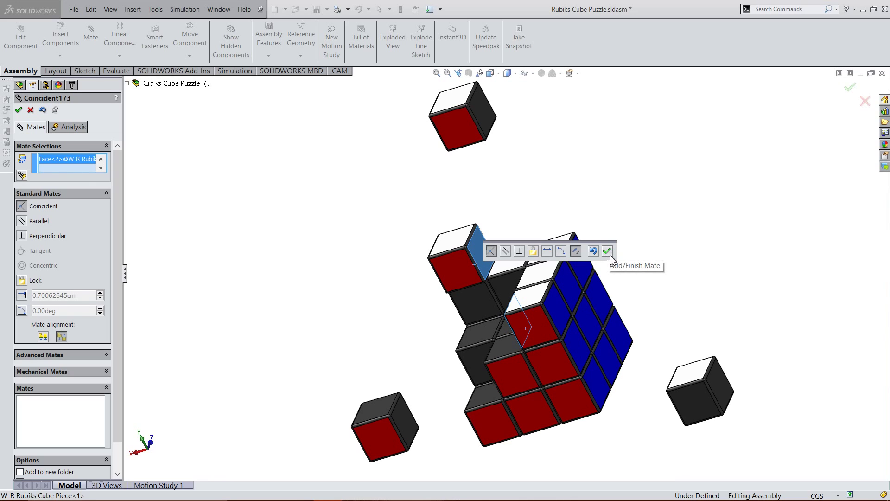
{"action": "left_click", "coordinate": [19, 111]}
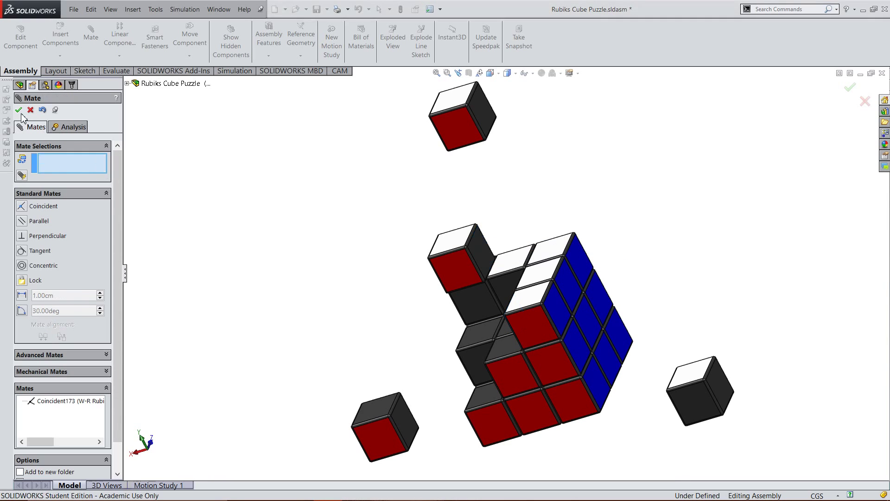
Mate the white-red edge piece's black underside coincident with the upper face of the red center piece.
{"action": "middle_click_drag", "start_coordinate": [502, 330], "coordinate": [597, 199]}
{"action": "left_click", "coordinate": [535, 342]}
{"action": "left_click", "coordinate": [568, 257]}
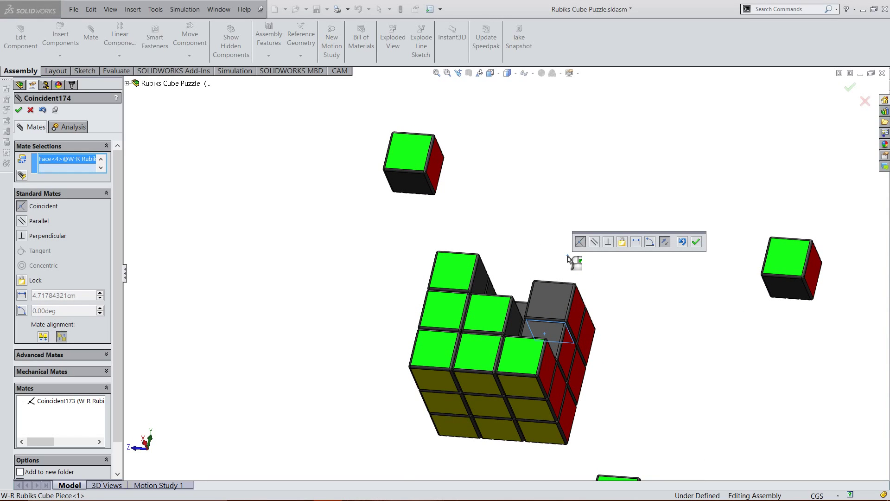
{"action": "right_click", "coordinate": [568, 255]}
Examine the white-red edge piece's fit on the cube and the gaps remaining for the other loose pieces.
{"action": "middle_click_drag", "start_coordinate": [569, 244], "coordinate": [538, 341]}
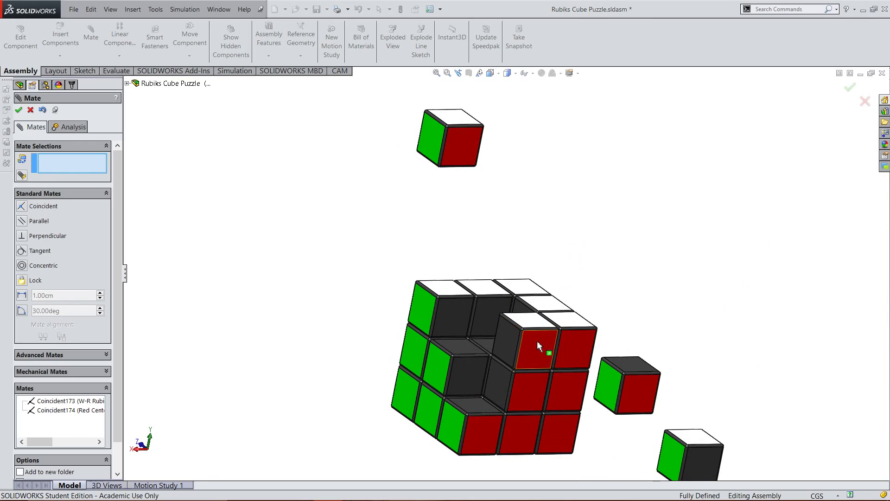
{"action": "scroll", "coordinate": [558, 335], "scroll_direction": "up", "scroll_amount": 7}
{"action": "scroll", "coordinate": [519, 296], "scroll_direction": "down", "scroll_amount": 6}
{"action": "mouse_move", "coordinate": [497, 270]}
{"action": "middle_mouse_down"}
{"action": "mouse_move", "coordinate": [549, 327]}
{"action": "mouse_move", "coordinate": [494, 274]}
{"action": "middle_mouse_up"}
{"action": "scroll", "coordinate": [495, 274], "scroll_direction": "down", "scroll_amount": 3}
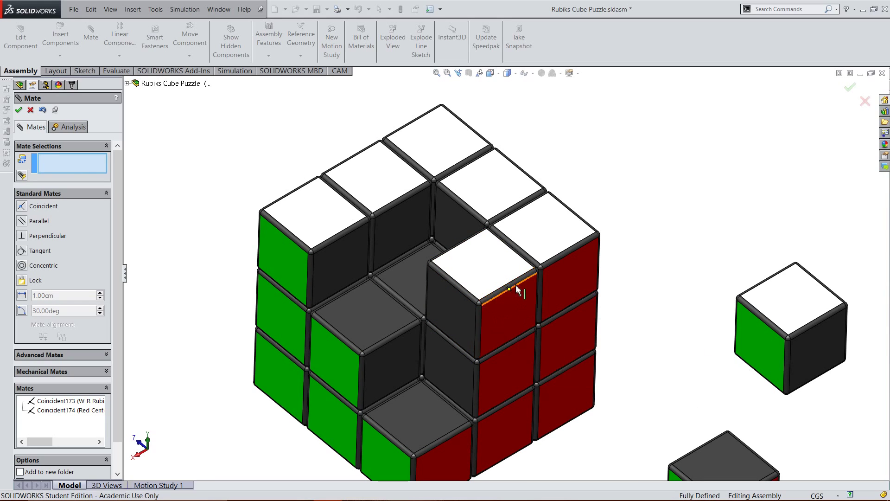
{"action": "scroll", "coordinate": [512, 296], "scroll_direction": "up", "scroll_amount": 2}
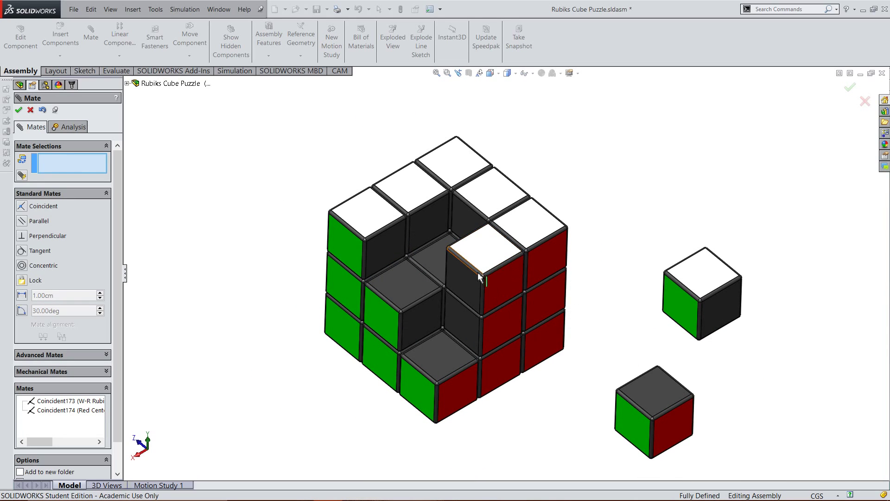
{"action": "scroll", "coordinate": [537, 288], "scroll_direction": "up", "scroll_amount": 3}
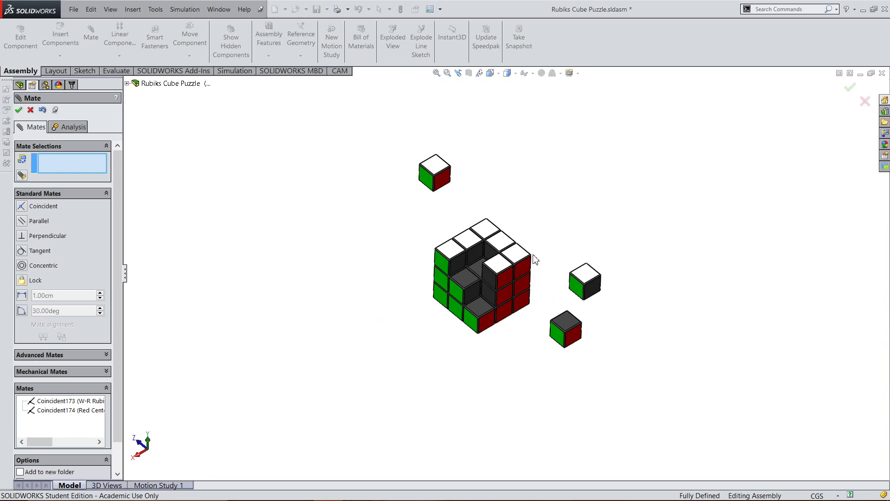
{"action": "scroll", "coordinate": [543, 278], "scroll_direction": "down", "scroll_amount": 4}
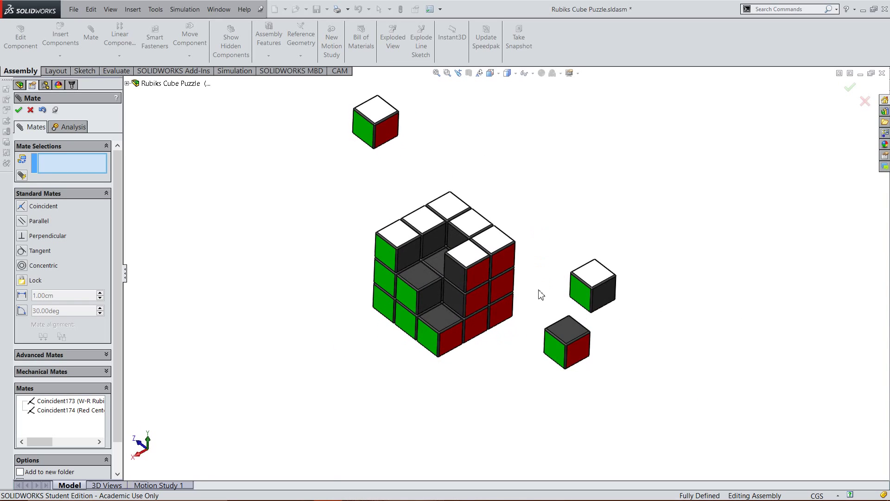
Mate the green-red edge piece's green and red faces coincident with the matching faces of the cube's green and red center pieces.
{"action": "left_click", "coordinate": [557, 350]}
{"action": "left_click", "coordinate": [412, 306]}
{"action": "left_click", "coordinate": [412, 307]}
{"action": "left_click", "coordinate": [578, 354]}
{"action": "left_click", "coordinate": [480, 301]}
Mate the green-red edge piece's black underside coincident with the black upper face of the green-yellow-red corner piece.
{"action": "left_click", "coordinate": [445, 314]}
{"action": "middle_click_drag", "start_coordinate": [445, 314], "coordinate": [586, 334]}
{"action": "left_click", "coordinate": [470, 176]}
{"action": "left_click", "coordinate": [483, 158]}
Mate the green faces of the white-green edge and red-white-green corner pieces coincident with the green face of the green-orange-white corner.
{"action": "left_click", "coordinate": [576, 292]}
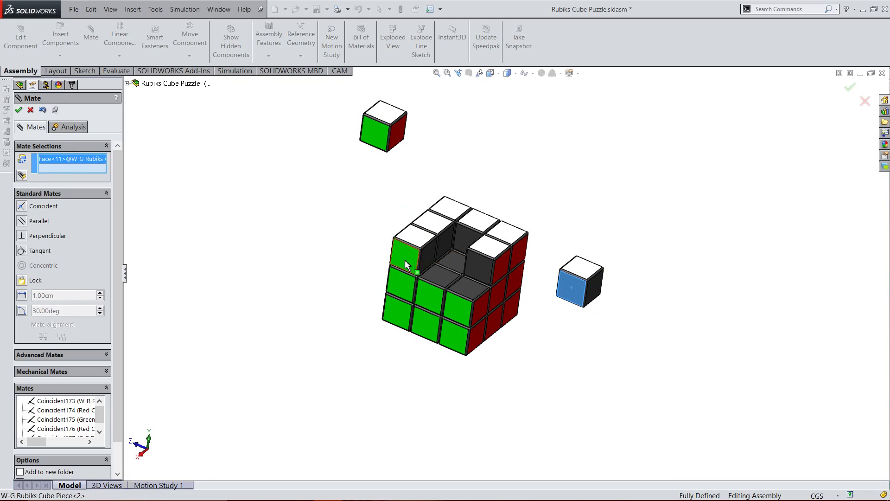
{"action": "left_click", "coordinate": [406, 265]}
{"action": "left_click", "coordinate": [394, 245]}
{"action": "left_click", "coordinate": [373, 139]}
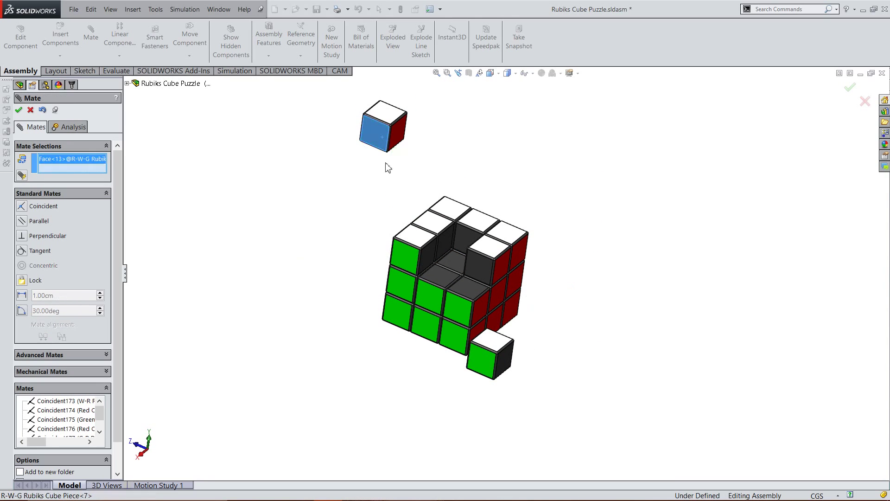
{"action": "left_click", "coordinate": [409, 266]}
{"action": "left_click", "coordinate": [376, 250]}
Mate the red face of the red-white-green corner piece coincident with the red face of the white-red edge piece.
{"action": "left_click", "coordinate": [383, 142]}
{"action": "left_click", "coordinate": [505, 268]}
{"action": "right_click", "coordinate": [508, 269]}
Mate the red-white-green corner piece's black underside coincident with the upper face of the green-red edge piece.
{"action": "left_click", "coordinate": [470, 286]}
{"action": "middle_click_drag", "start_coordinate": [474, 278], "coordinate": [521, 182]}
{"action": "left_click", "coordinate": [509, 159]}
{"action": "right_click", "coordinate": [532, 319]}
Mate the white-green edge piece's black underside coincident with the upper face of the green center piece.
{"action": "left_click", "coordinate": [524, 324]}
{"action": "middle_click_drag", "start_coordinate": [524, 325], "coordinate": [477, 436]}
{"action": "left_click", "coordinate": [459, 288]}
{"action": "right_click", "coordinate": [459, 291]}
Mate the facing black sides of the white-green edge and red-white-green corner pieces coincident, and finish mating.
{"action": "middle_click_drag", "start_coordinate": [462, 292], "coordinate": [378, 244]}
{"action": "left_click", "coordinate": [506, 285]}
{"action": "left_click", "coordinate": [439, 271]}
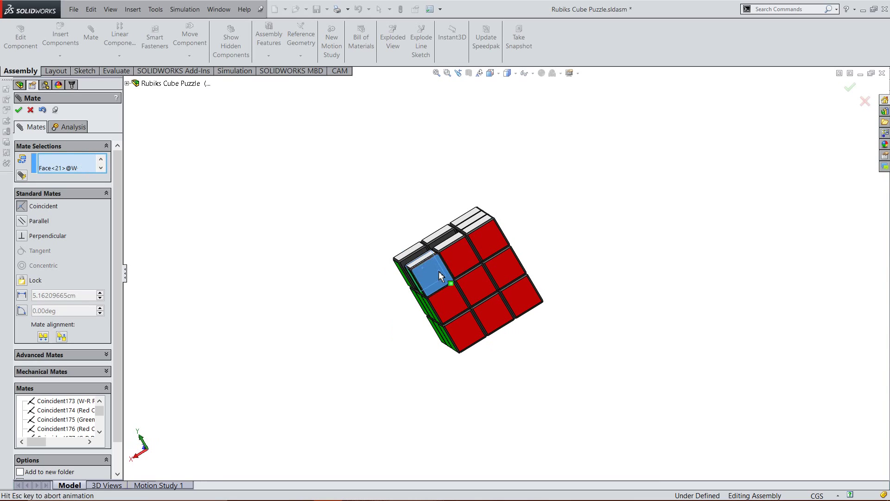
{"action": "right_click", "coordinate": [440, 274]}
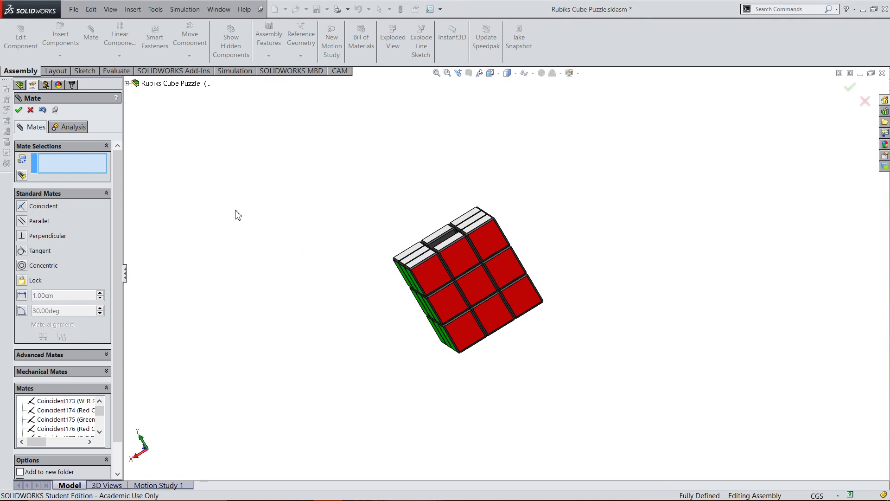
{"action": "key", "text": "ctrl+7"}
{"action": "left_click", "coordinate": [19, 111]}
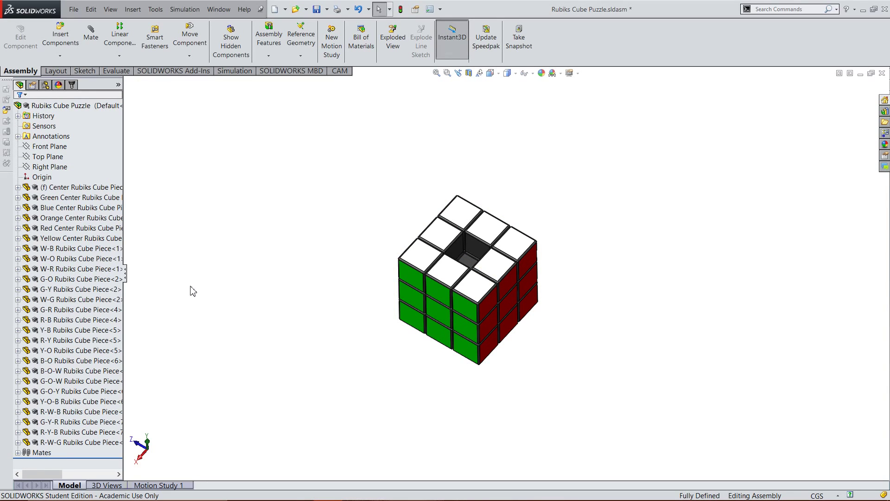
Examine the assembly's list of mates from the first to the last entry.
{"action": "scroll", "coordinate": [488, 278], "scroll_direction": "down", "scroll_amount": 5}
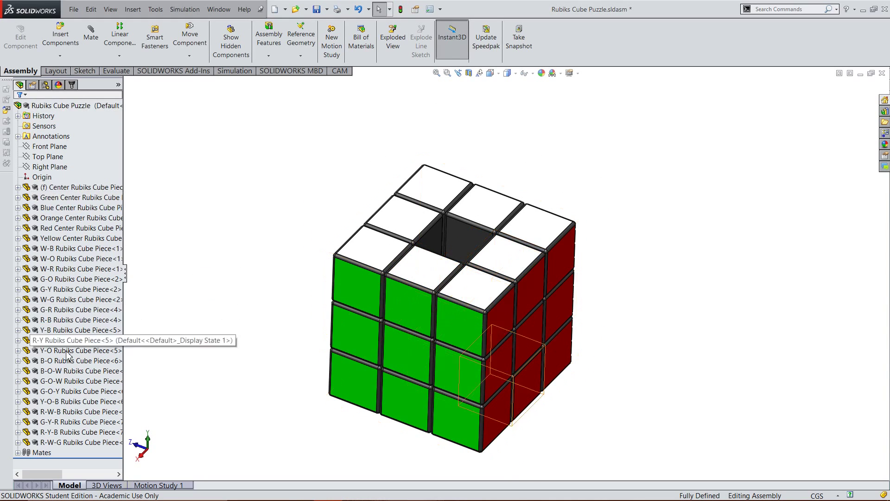
{"action": "left_click", "coordinate": [39, 453]}
{"action": "left_click", "coordinate": [18, 453]}
{"action": "scroll", "coordinate": [32, 325], "scroll_direction": "down", "scroll_amount": 3}
{"action": "scroll", "coordinate": [30, 300], "scroll_direction": "up", "scroll_amount": 10}
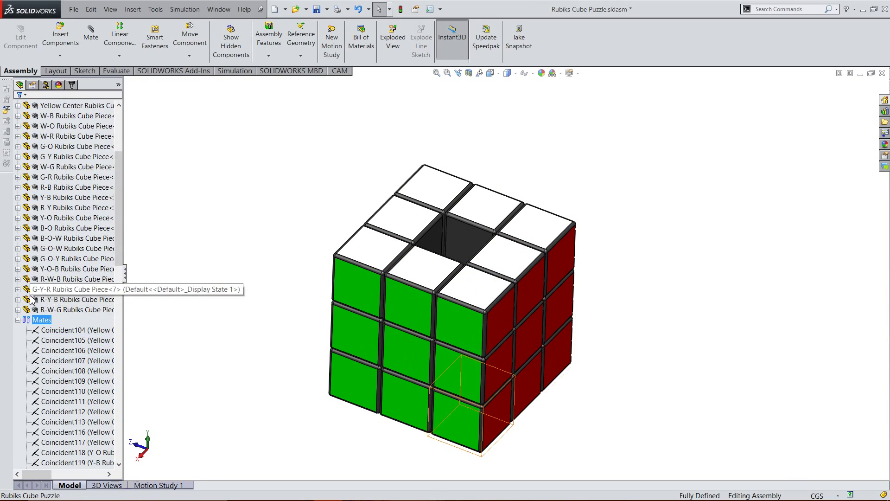
{"action": "left_click", "coordinate": [18, 320]}
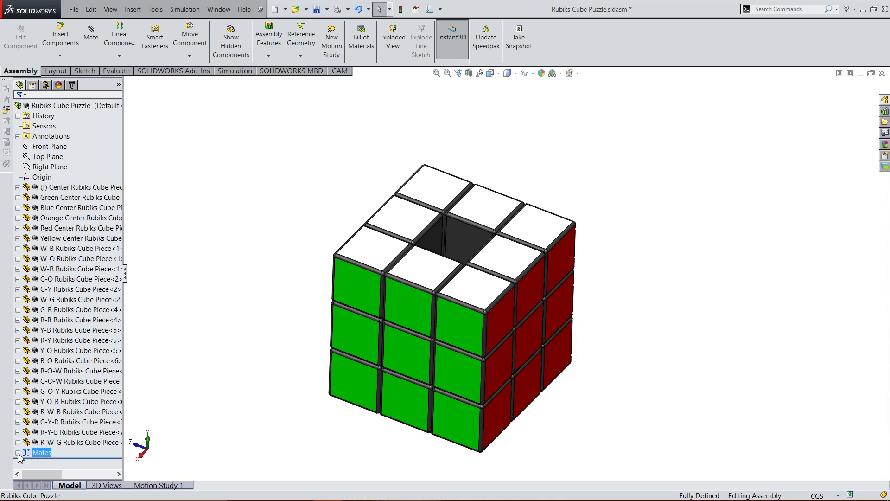
{"action": "left_click", "coordinate": [17, 453]}
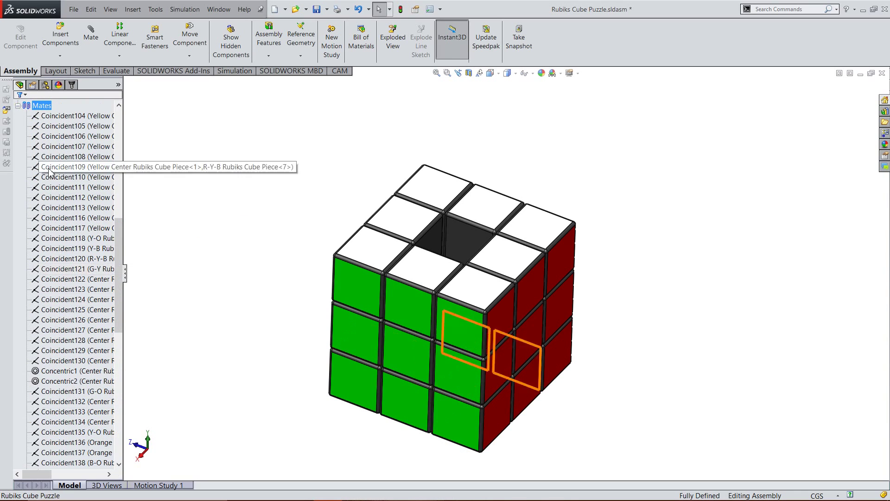
{"action": "left_click", "coordinate": [76, 208]}
{"action": "left_click_drag", "start_coordinate": [119, 246], "coordinate": [124, 216]}
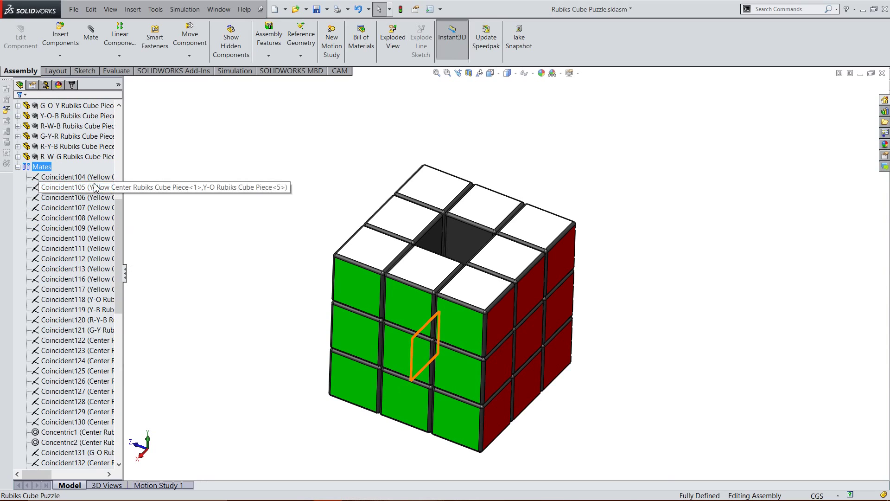
{"action": "left_click", "coordinate": [68, 181]}
{"action": "scroll", "coordinate": [75, 325], "scroll_direction": "down", "scroll_amount": 15}
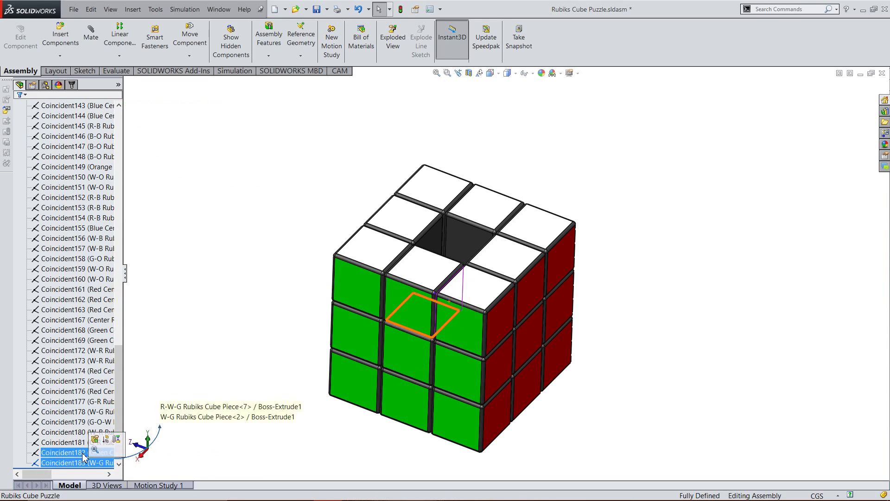
Review the two face selections of the last coincident mate, leave its definition unchanged, and collapse the list of mates.
{"action": "left_click", "coordinate": [75, 457]}
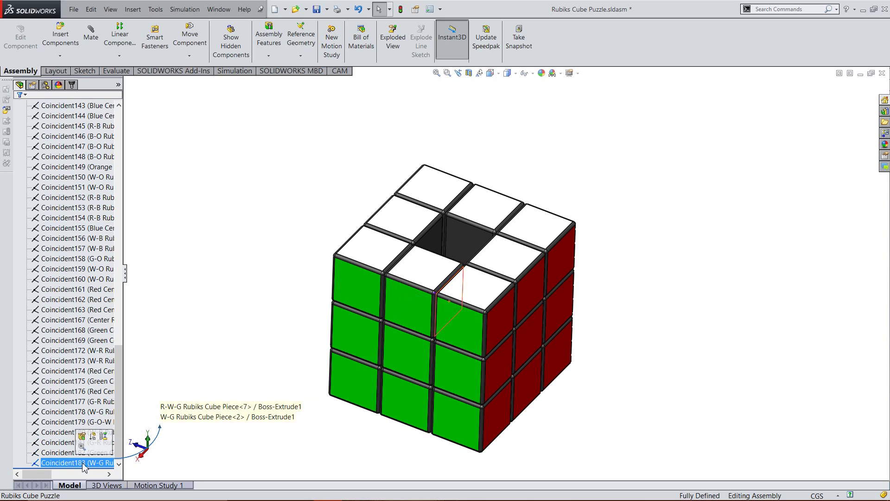
{"action": "left_click", "coordinate": [175, 467]}
{"action": "left_click", "coordinate": [74, 463]}
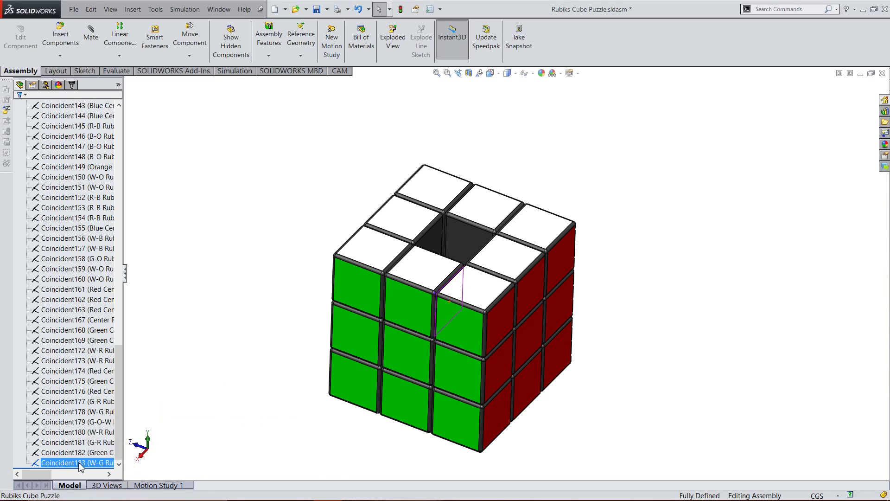
{"action": "right_click", "coordinate": [78, 463]}
{"action": "left_click", "coordinate": [87, 308]}
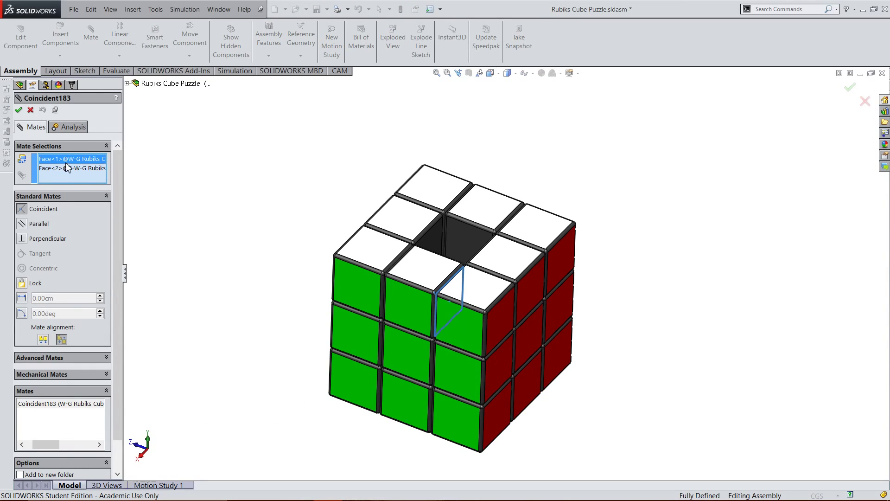
{"action": "left_click", "coordinate": [81, 167]}
{"action": "left_click", "coordinate": [82, 160]}
{"action": "left_click", "coordinate": [31, 110]}
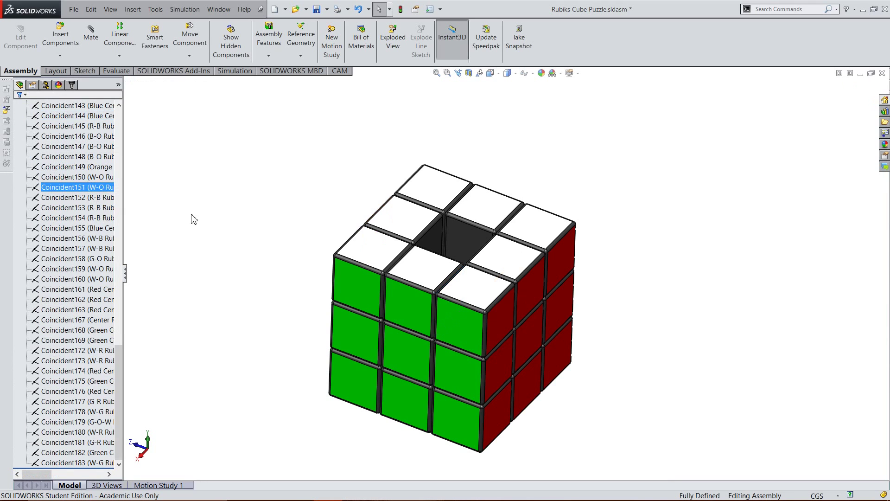
{"action": "scroll", "coordinate": [432, 281], "scroll_direction": "up", "scroll_amount": 2}
{"action": "scroll", "coordinate": [70, 232], "scroll_direction": "up", "scroll_amount": 15}
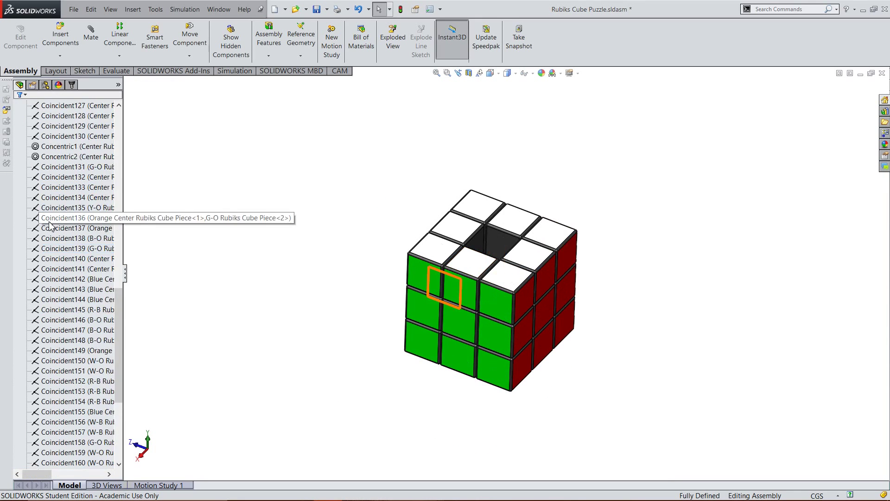
{"action": "left_click", "coordinate": [31, 218]}
{"action": "left_click", "coordinate": [18, 218]}
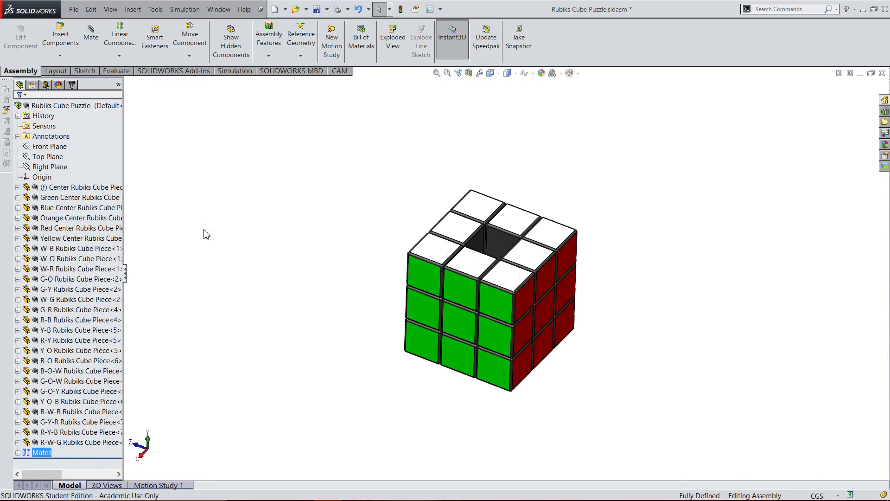
Orient the view to isometric so the cube's orange, green and white faces are shown.
{"action": "middle_click_drag", "start_coordinate": [597, 257], "coordinate": [670, 298]}
{"action": "key", "text": "space"}
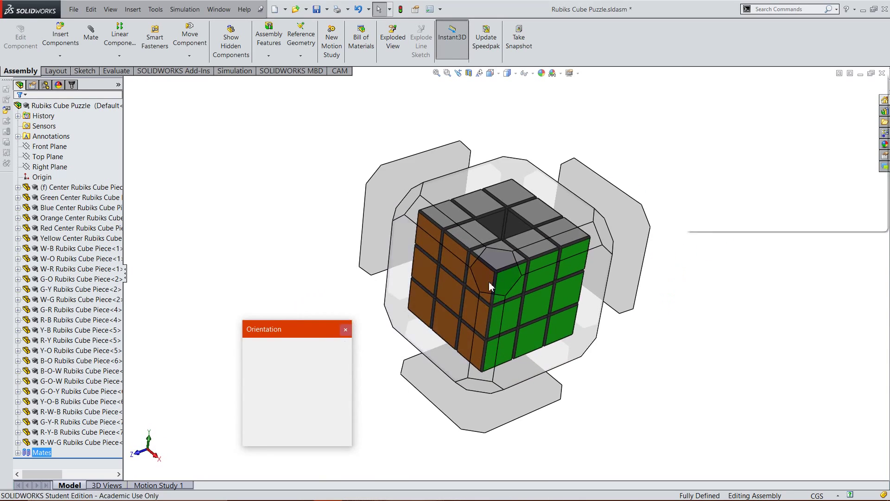
{"action": "left_click", "coordinate": [489, 282]}
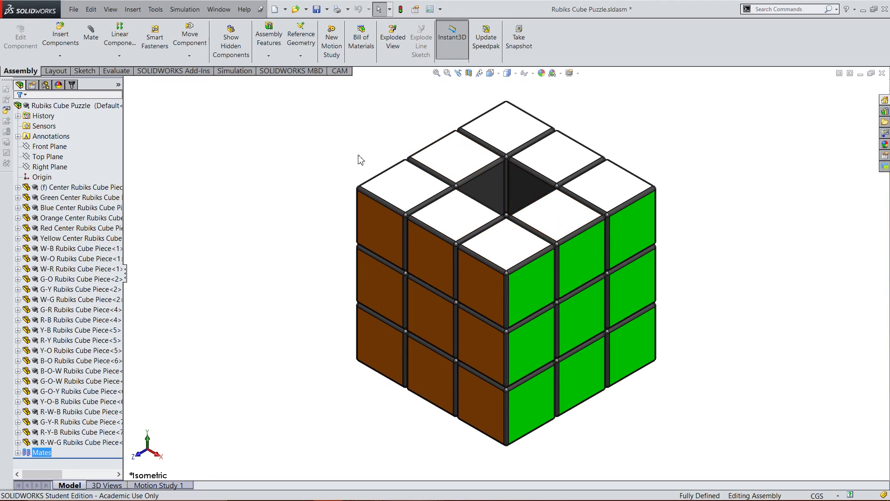
{"action": "left_click", "coordinate": [116, 71]}
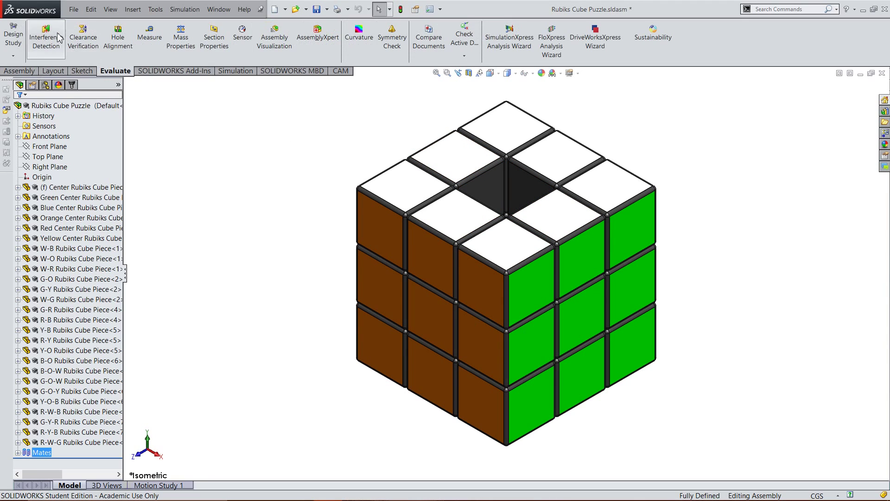
{"action": "left_click", "coordinate": [21, 71]}
Create a new part document and set its units to IPS (inch, pound, second).
{"action": "left_click", "coordinate": [74, 10]}
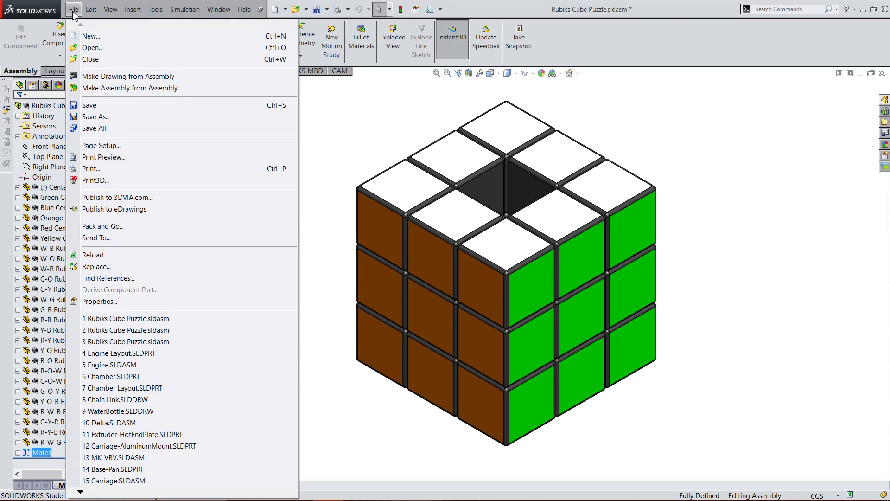
{"action": "left_click", "coordinate": [97, 36]}
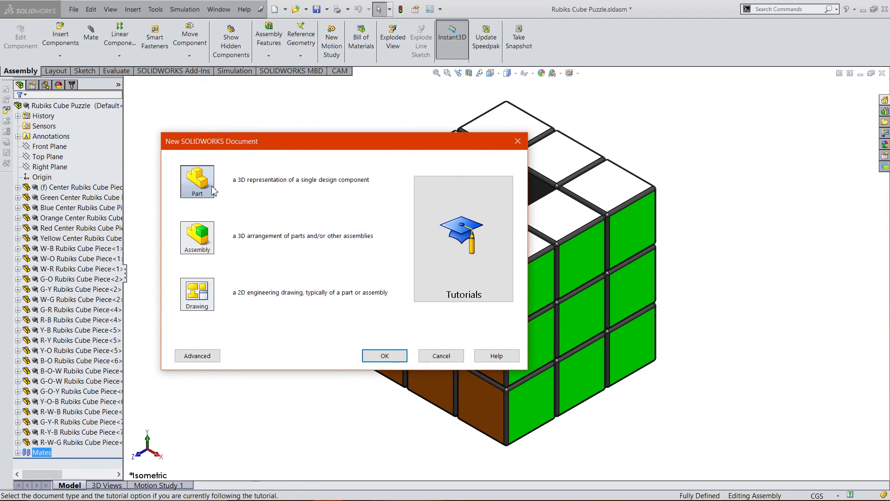
{"action": "double_click", "coordinate": [197, 181]}
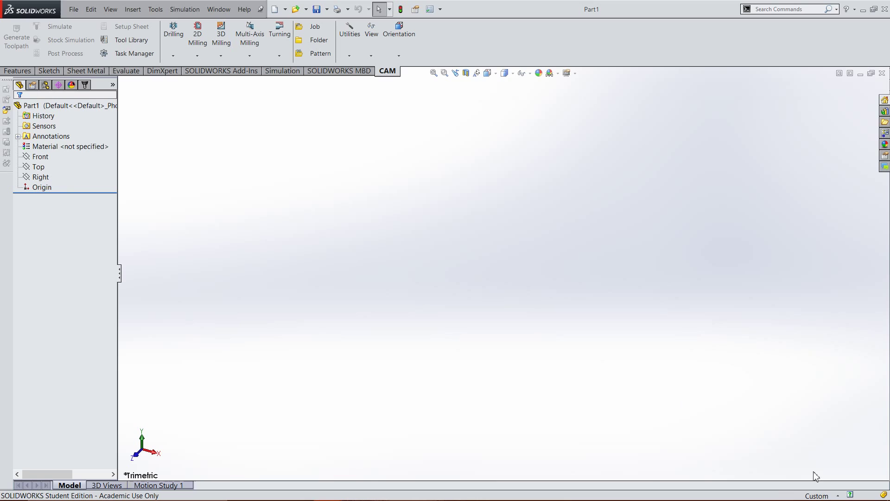
{"action": "left_click", "coordinate": [817, 495]}
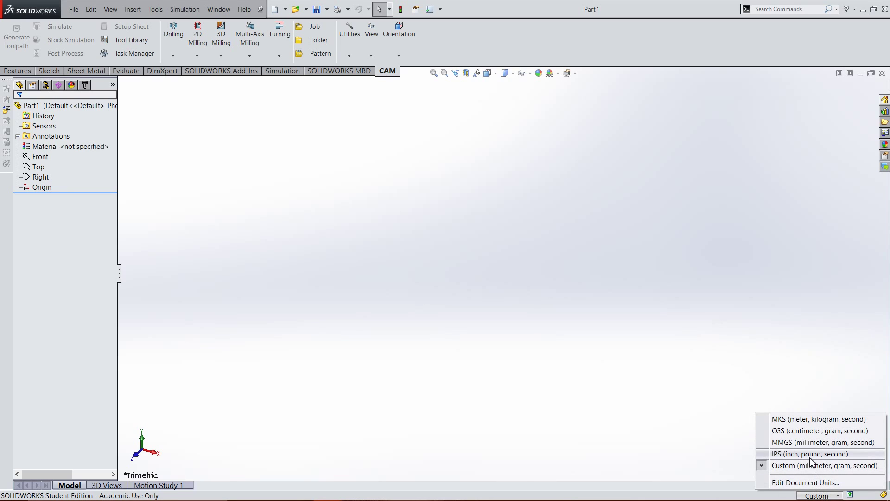
{"action": "left_click", "coordinate": [811, 457]}
{"action": "left_click", "coordinate": [829, 495]}
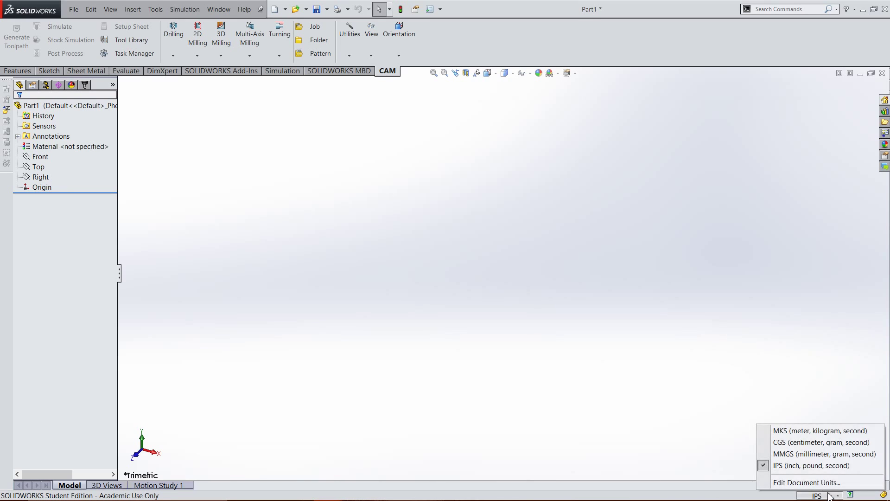
{"action": "left_click", "coordinate": [685, 438]}
{"action": "left_click", "coordinate": [830, 494]}
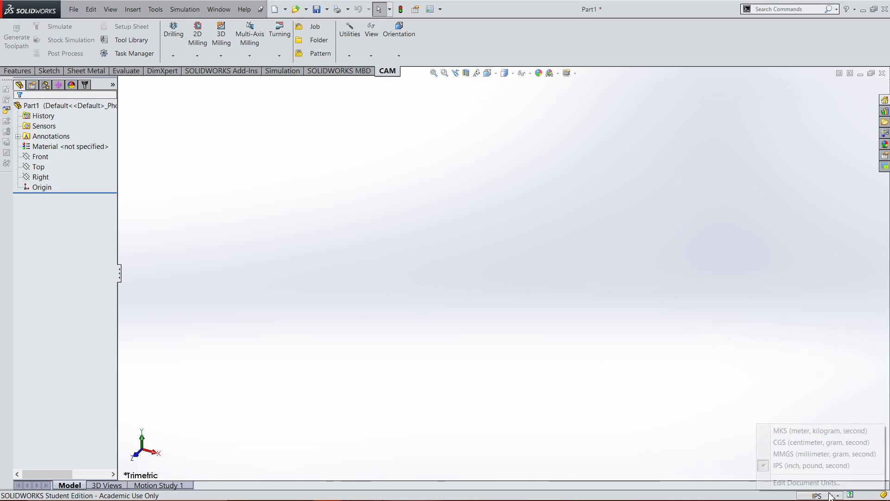
{"action": "left_click", "coordinate": [700, 436]}
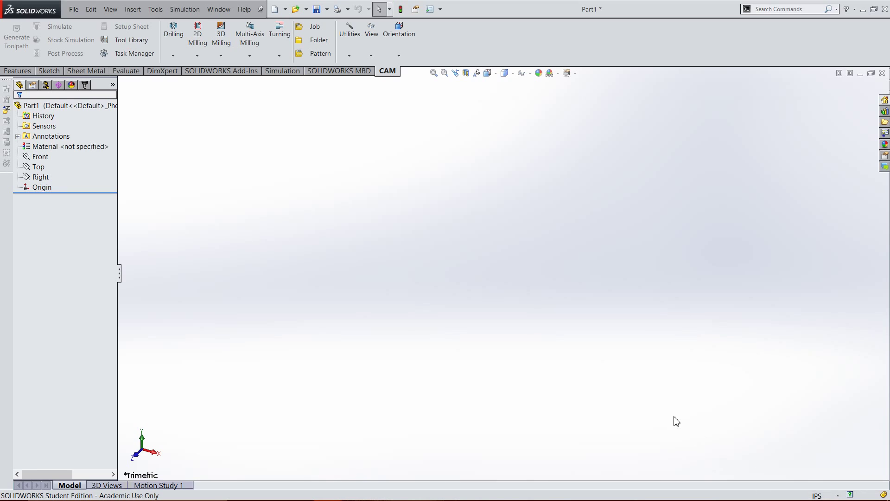
{"action": "left_click", "coordinate": [814, 495]}
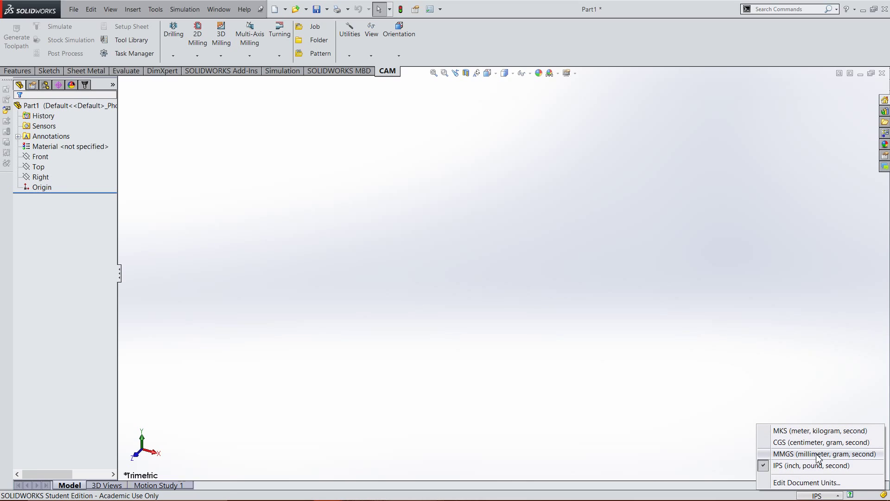
{"action": "left_click", "coordinate": [751, 372]}
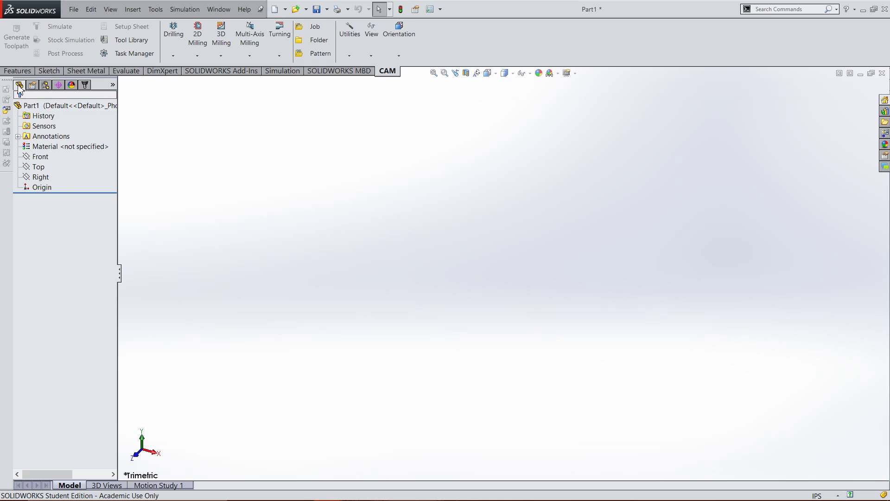
Start a new sketch on the Top plane of the part.
{"action": "left_click", "coordinate": [17, 71]}
{"action": "left_click", "coordinate": [51, 70]}
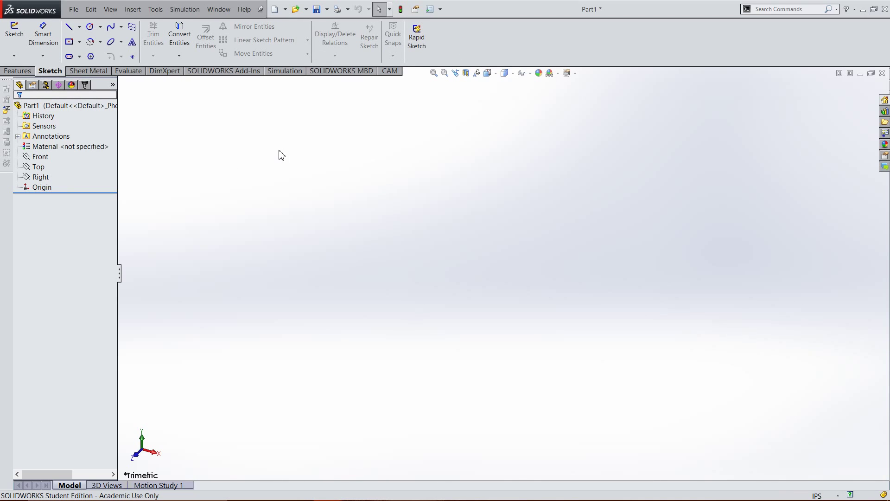
{"action": "left_click", "coordinate": [17, 43]}
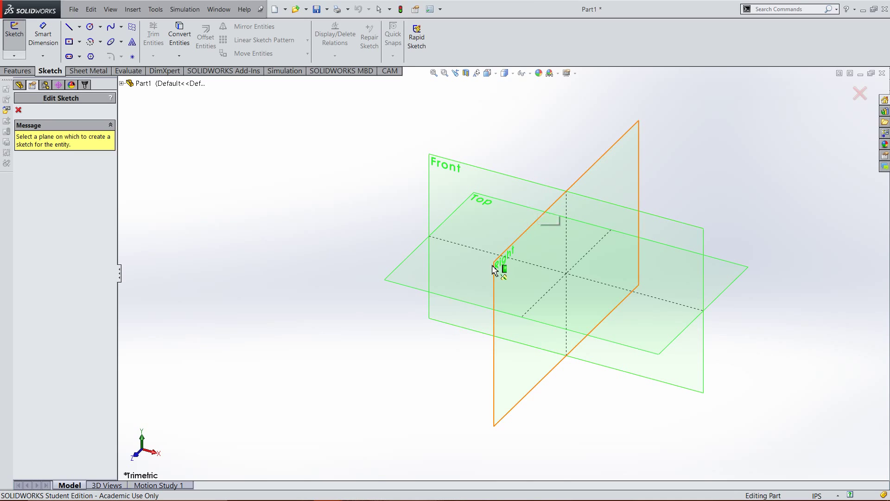
{"action": "left_click", "coordinate": [466, 277]}
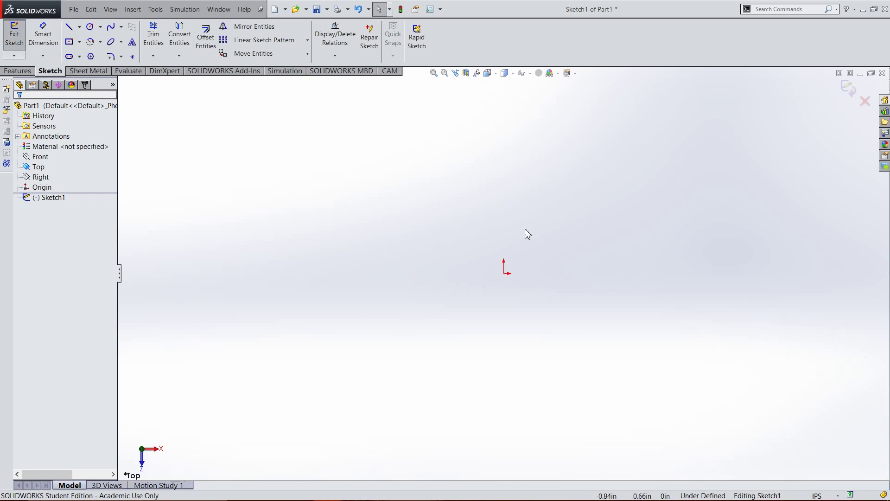
Sketch a center rectangle about 5.46 in wide and 5.38 in high, centered on the origin.
{"action": "left_click", "coordinate": [80, 42]}
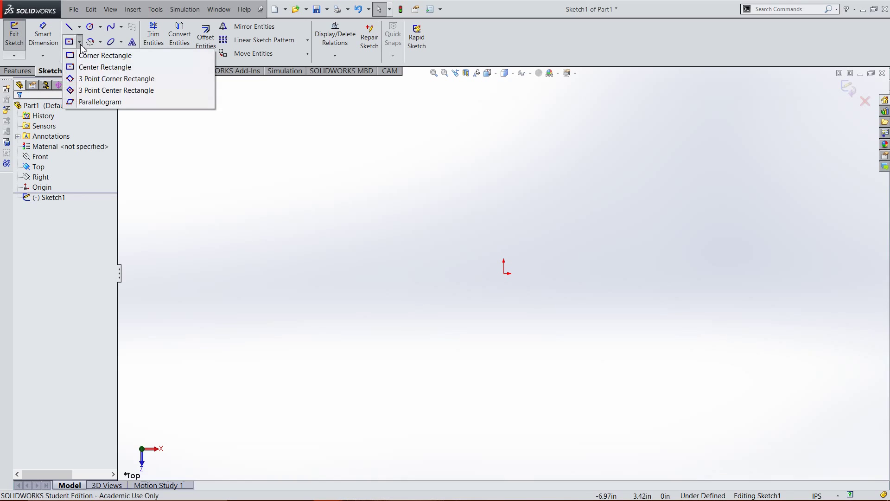
{"action": "left_click", "coordinate": [105, 66]}
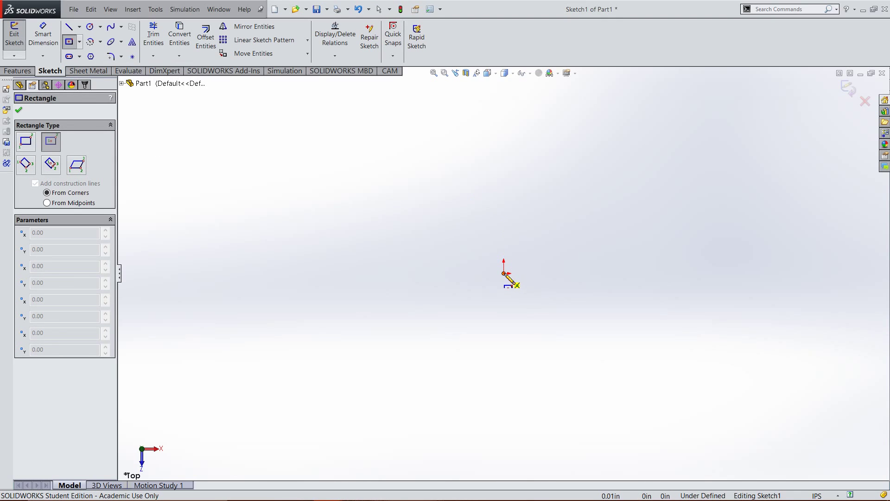
{"action": "left_click", "coordinate": [505, 273]}
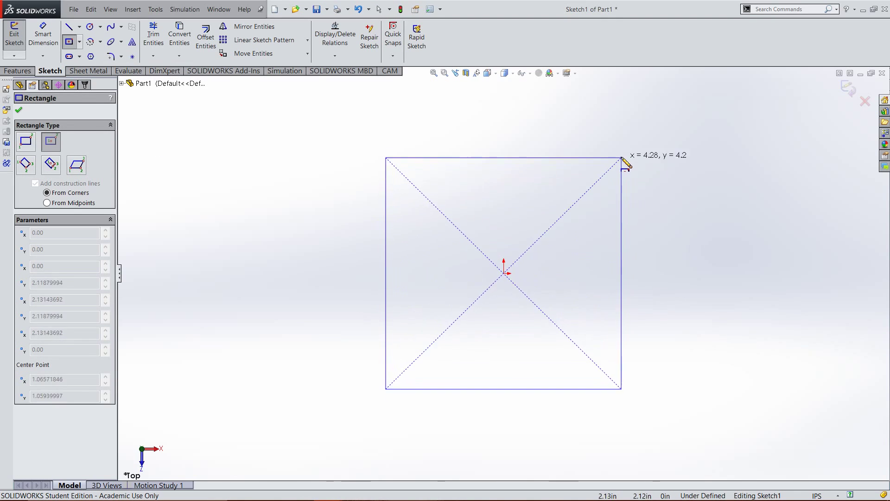
{"action": "left_click", "coordinate": [654, 124]}
{"action": "scroll", "coordinate": [678, 207], "scroll_direction": "down", "scroll_amount": 5}
{"action": "scroll", "coordinate": [607, 243], "scroll_direction": "up", "scroll_amount": 3}
{"action": "scroll", "coordinate": [440, 260], "scroll_direction": "down", "scroll_amount": 1}
{"action": "scroll", "coordinate": [411, 217], "scroll_direction": "up", "scroll_amount": 1}
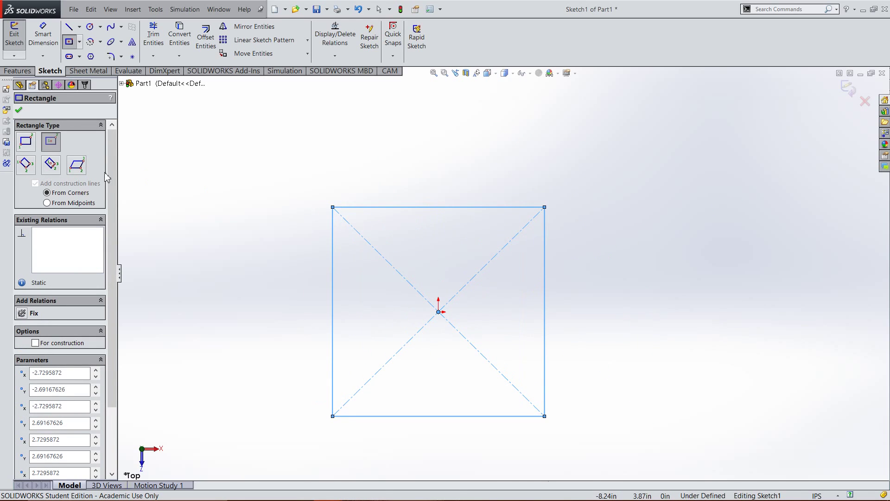
{"action": "left_click", "coordinate": [19, 110]}
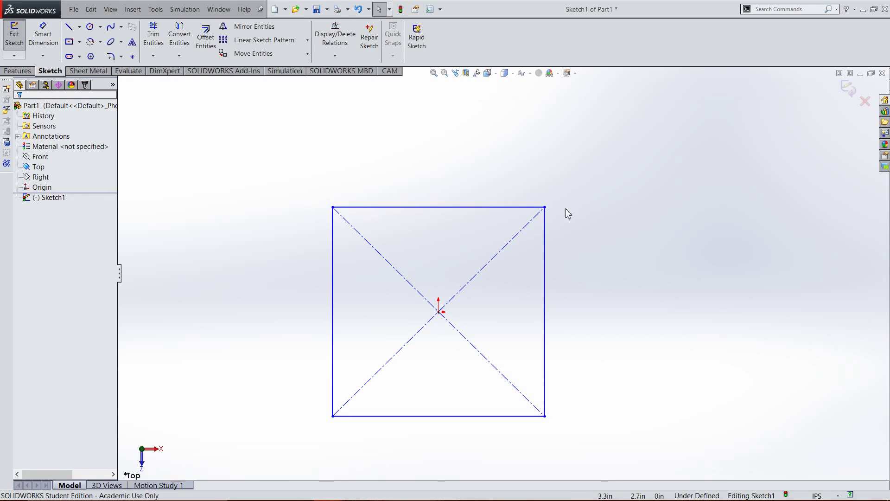
Enlarge the rectangle by pulling its upper-right corner outward, keeping it centered on the origin.
{"action": "scroll", "coordinate": [449, 347], "scroll_direction": "down", "scroll_amount": 1}
{"action": "scroll", "coordinate": [567, 193], "scroll_direction": "down", "scroll_amount": 1}
{"action": "scroll", "coordinate": [570, 187], "scroll_direction": "up", "scroll_amount": 1}
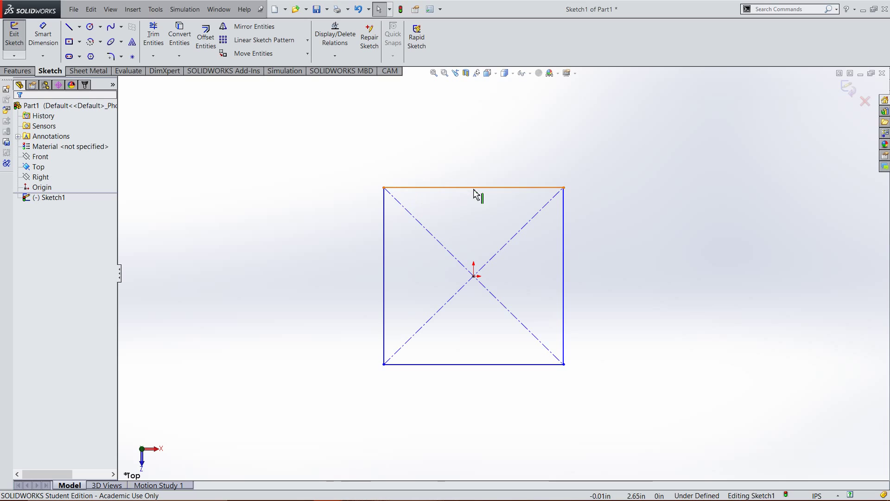
{"action": "left_click_drag", "start_coordinate": [564, 187], "coordinate": [605, 142]}
{"action": "left_click", "coordinate": [648, 168]}
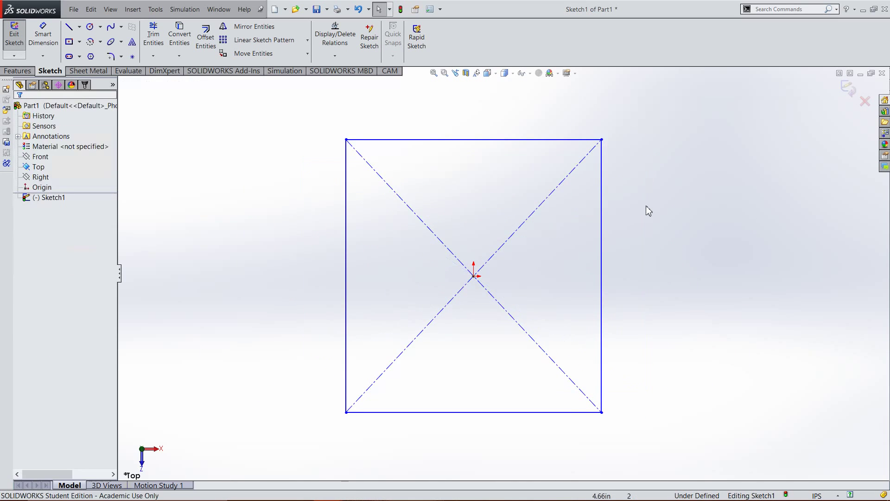
Inspect the coincident relations that hold the rectangle's center point on the origin.
{"action": "left_click", "coordinate": [473, 276]}
{"action": "key", "text": "Escape"}
{"action": "left_click", "coordinate": [473, 277]}
{"action": "left_click", "coordinate": [477, 312]}
{"action": "left_click", "coordinate": [474, 275]}
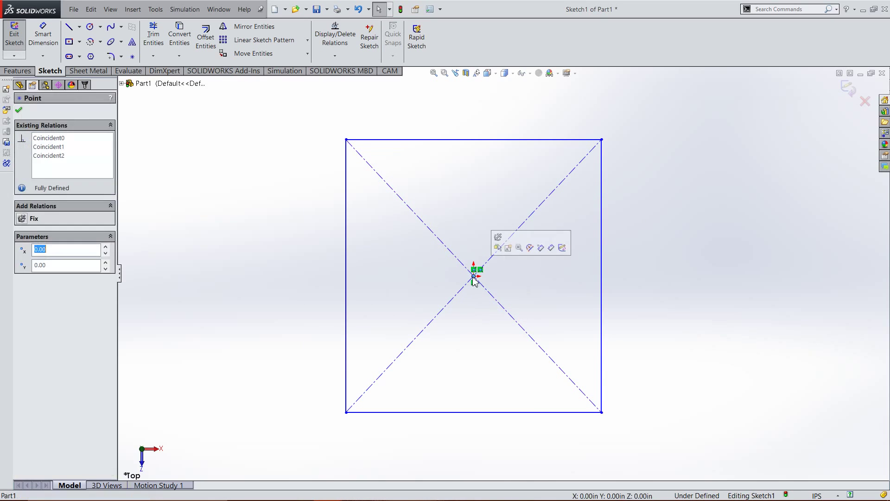
{"action": "left_click", "coordinate": [483, 327]}
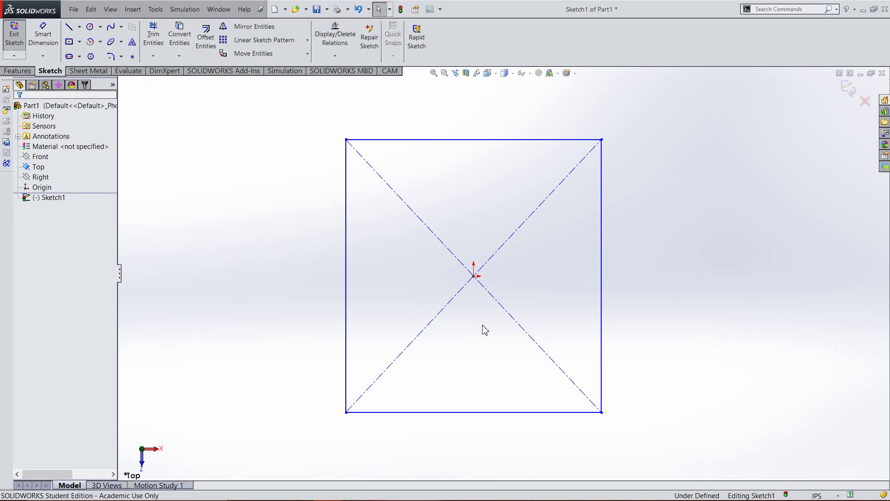
{"action": "left_click", "coordinate": [474, 277]}
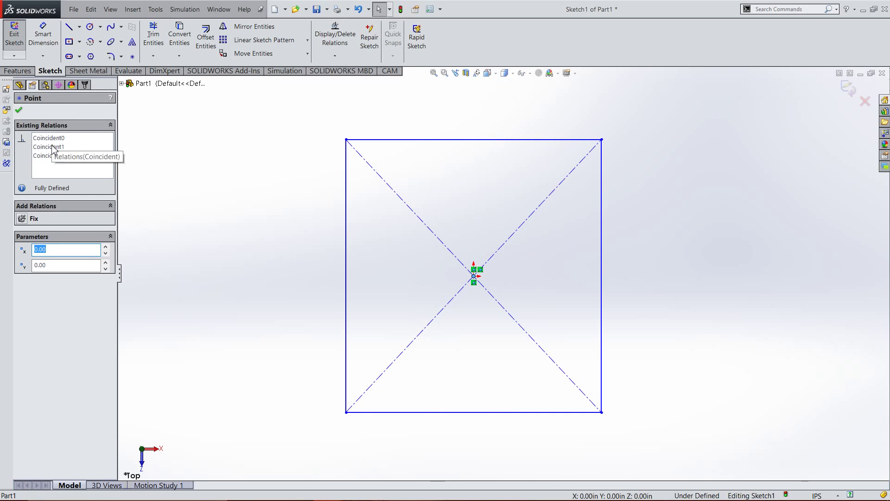
{"action": "left_click", "coordinate": [375, 239]}
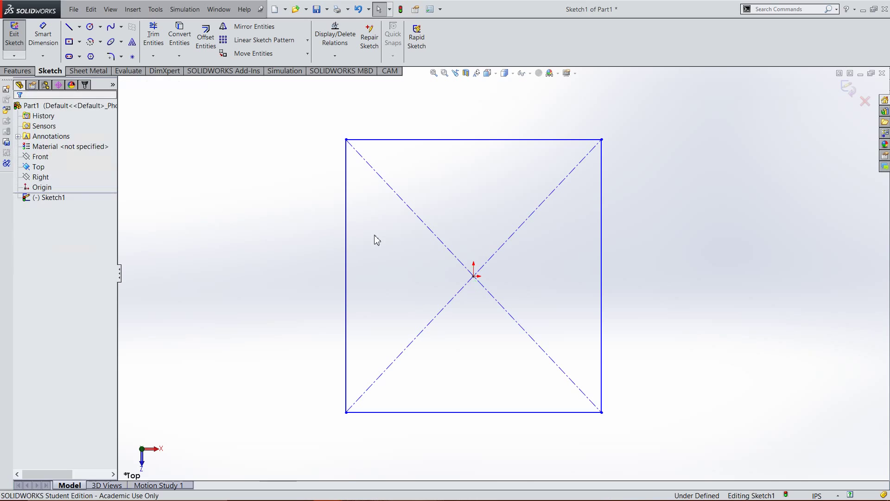
Stretch the rectangle wide by its upper-right corner, and reshape it to a nearly square outline about 8.09 in high.
{"action": "left_click_drag", "start_coordinate": [602, 139], "coordinate": [687, 179]}
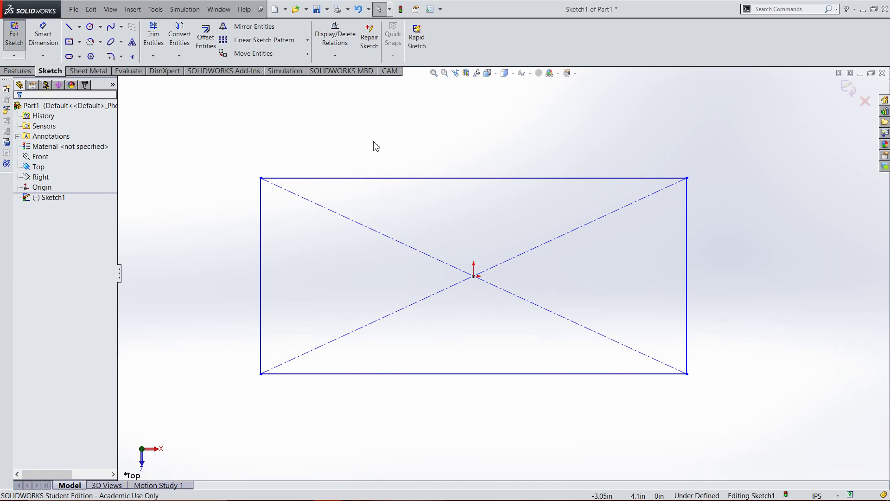
{"action": "left_click_drag", "start_coordinate": [687, 177], "coordinate": [600, 144]}
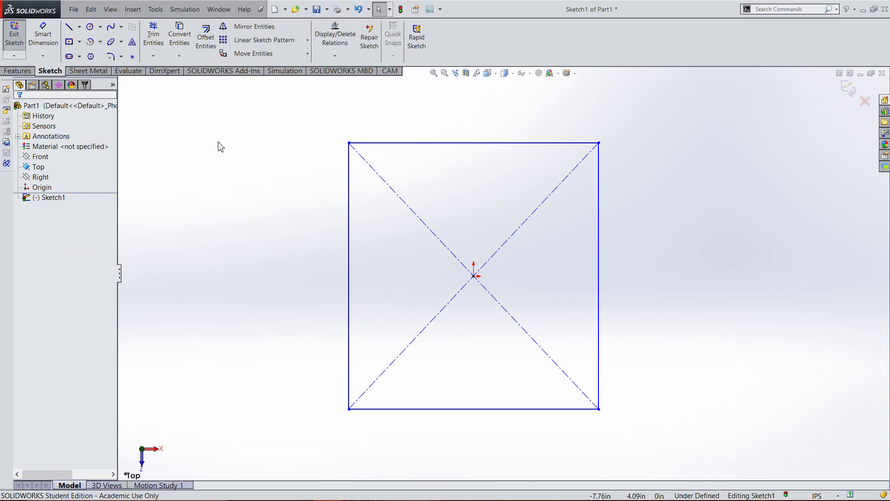
Dimension the rectangle's left side and set its length to 1 in.
{"action": "left_click", "coordinate": [42, 42]}
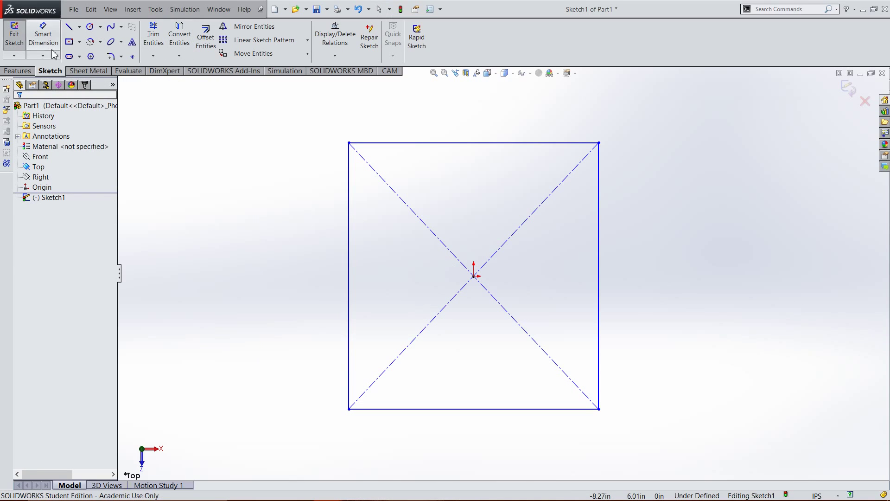
{"action": "left_click", "coordinate": [349, 187]}
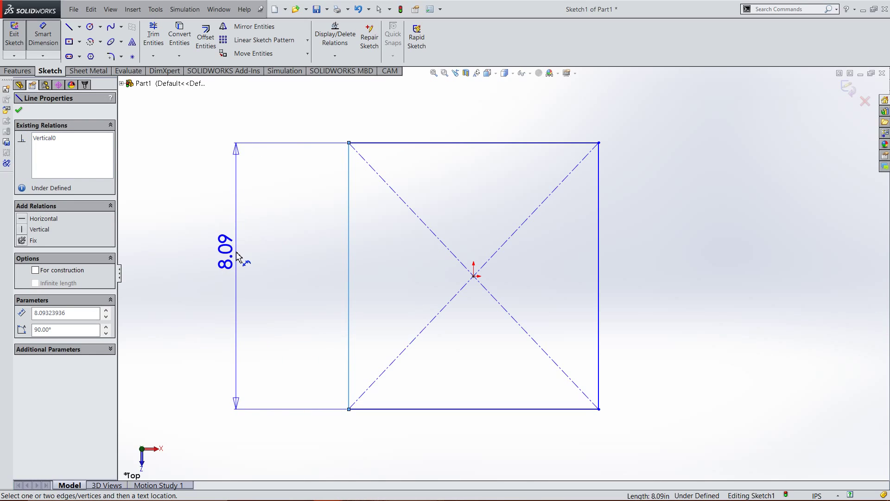
{"action": "left_click", "coordinate": [238, 256]}
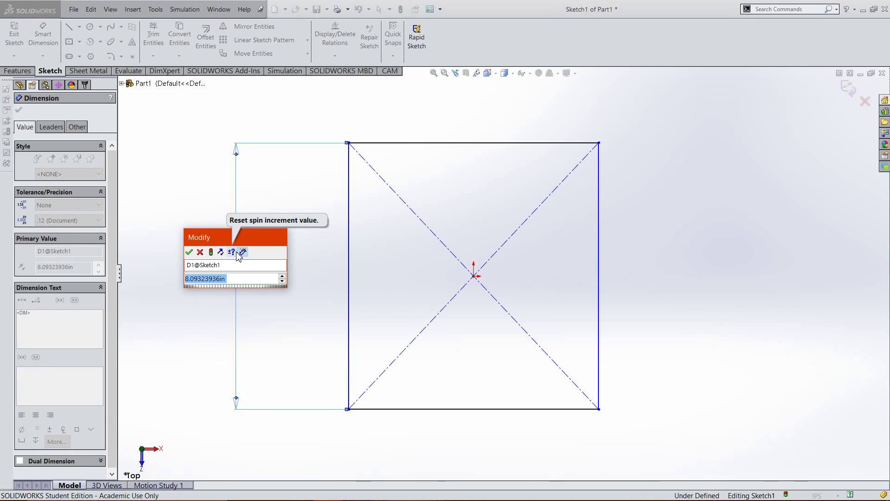
{"action": "type", "text": "1"}
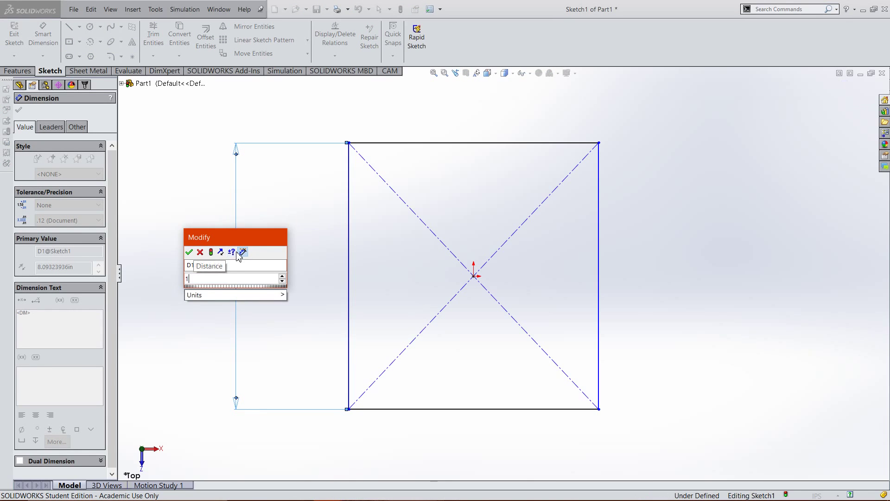
{"action": "key", "text": "Return"}
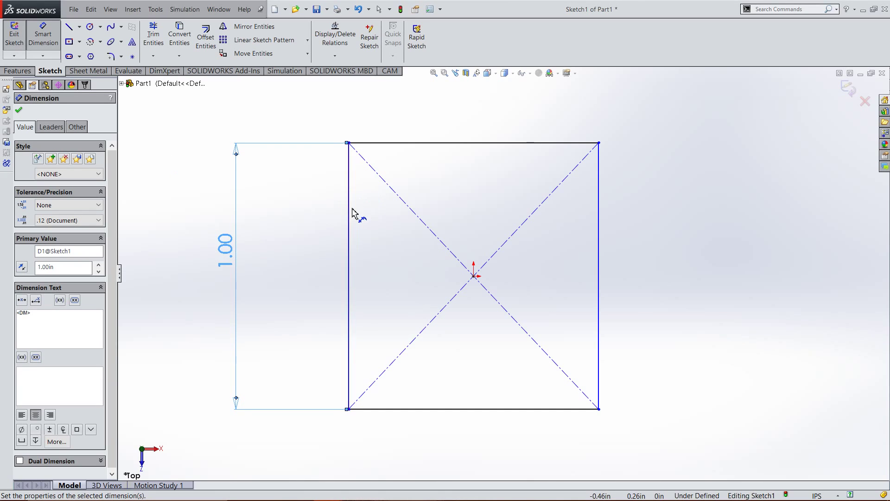
{"action": "left_click", "coordinate": [194, 212]}
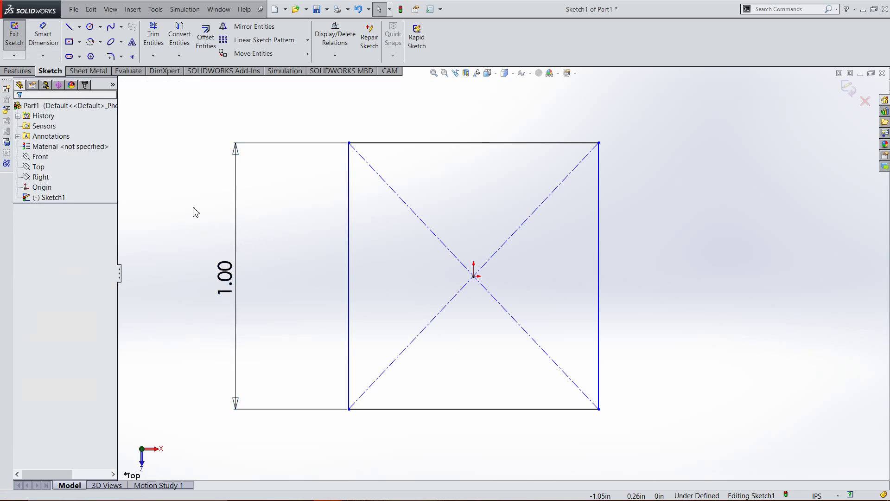
Compare the relations and definition status of the rectangle's top edge and dimensioned left side.
{"action": "left_click", "coordinate": [452, 143]}
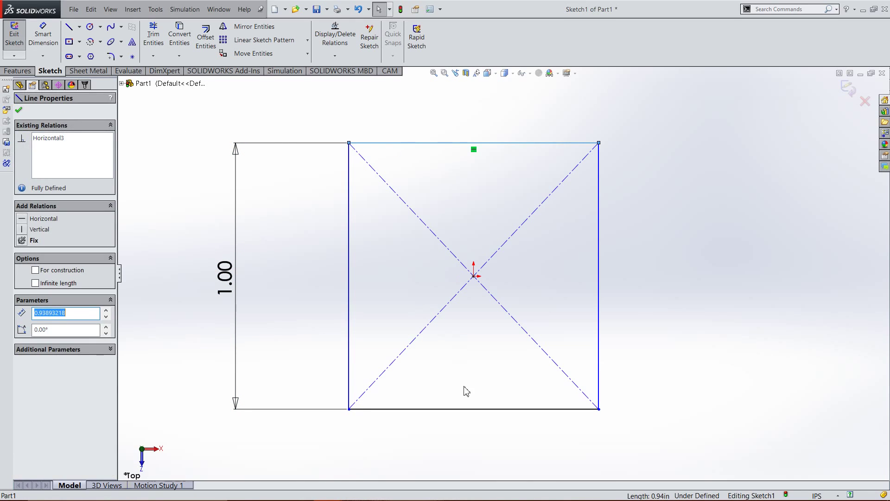
{"action": "left_click", "coordinate": [477, 447]}
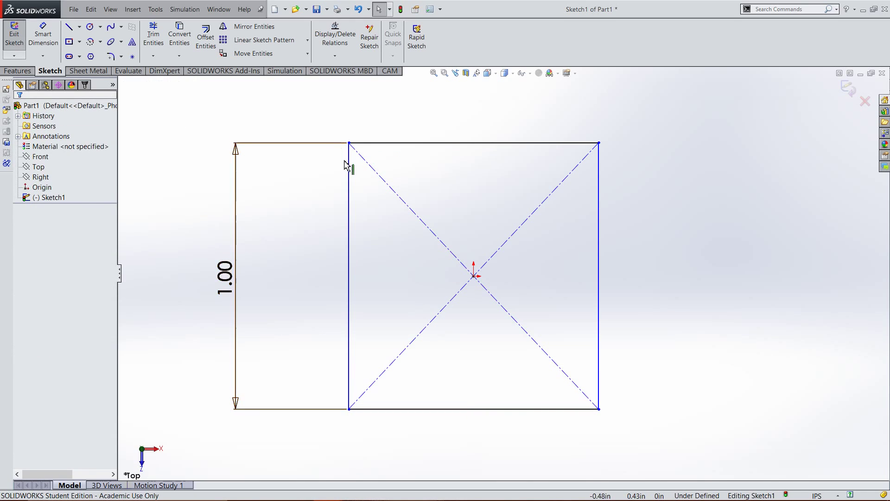
{"action": "left_click", "coordinate": [351, 170]}
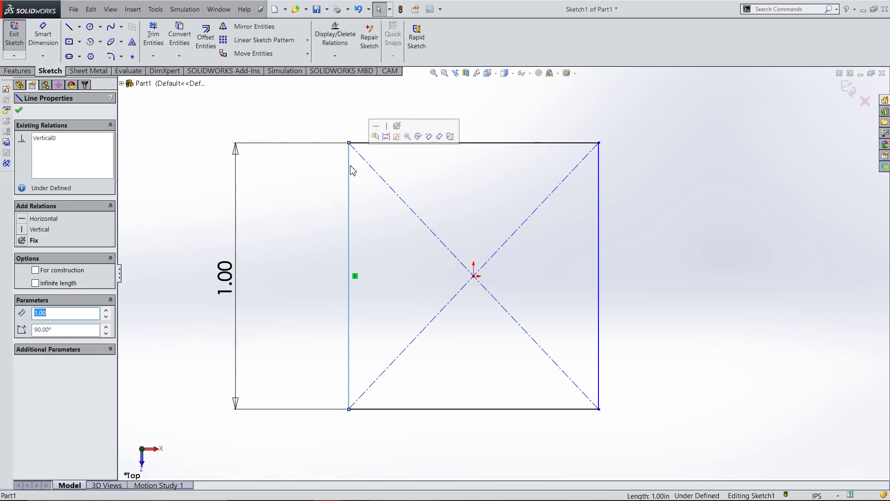
{"action": "left_click", "coordinate": [313, 178]}
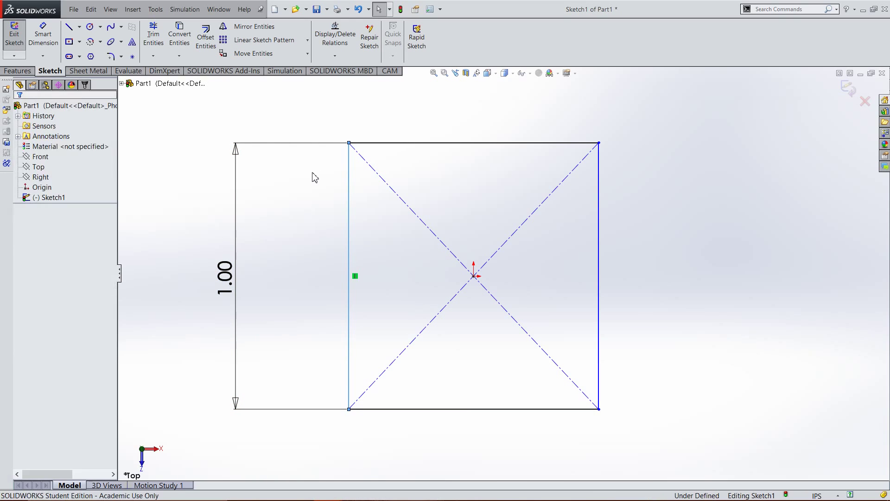
{"action": "left_click", "coordinate": [349, 162]}
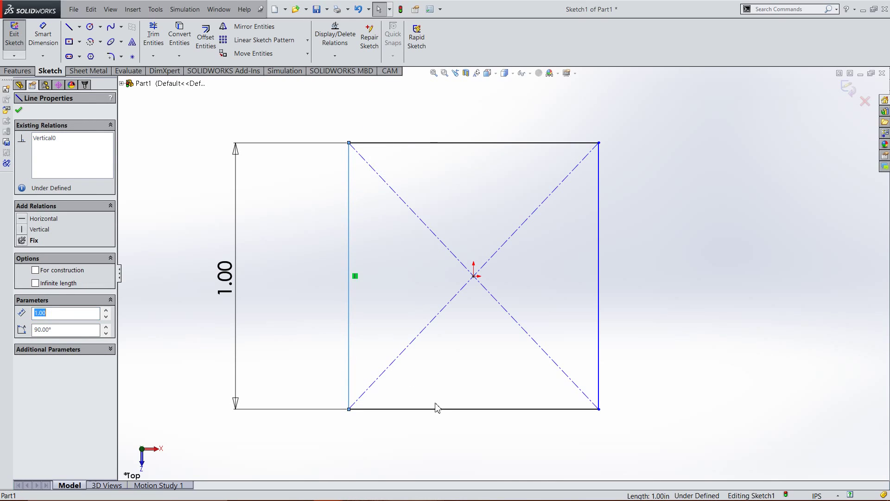
{"action": "left_click", "coordinate": [392, 428]}
{"action": "left_click", "coordinate": [232, 285]}
{"action": "left_click", "coordinate": [269, 288]}
{"action": "left_click", "coordinate": [347, 264]}
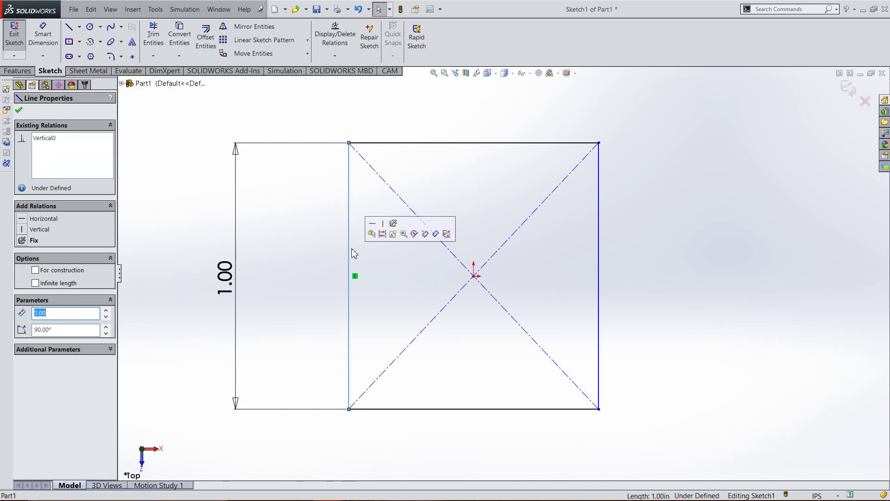
{"action": "left_click", "coordinate": [404, 149]}
Leave the sketch and reopen it for editing while checking the rectangle's top and bottom edges.
{"action": "double_click", "coordinate": [445, 347]}
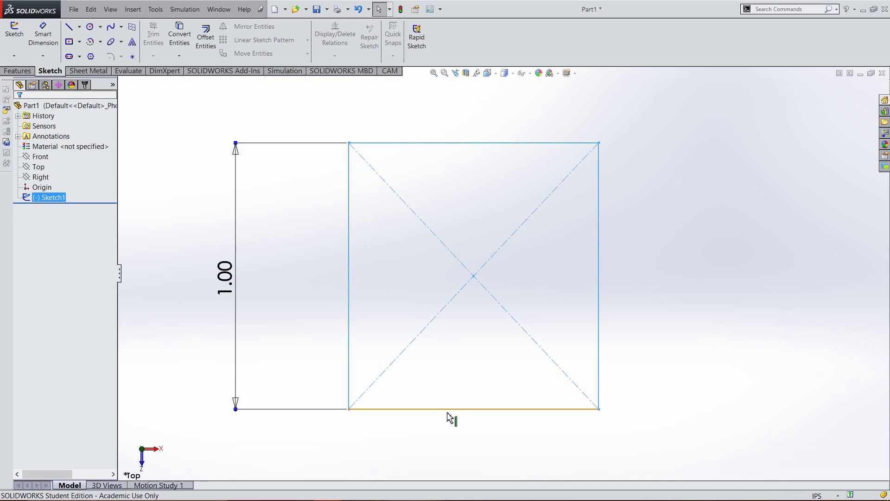
{"action": "left_click", "coordinate": [473, 409]}
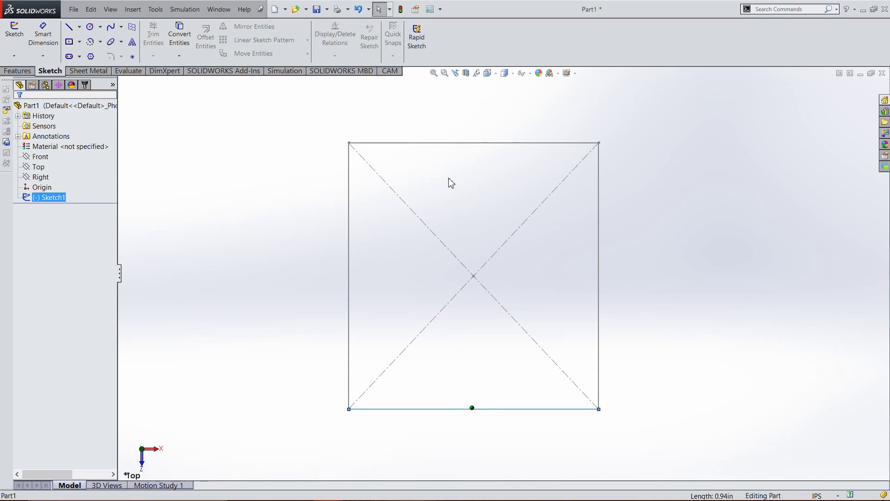
{"action": "left_click", "coordinate": [453, 143]}
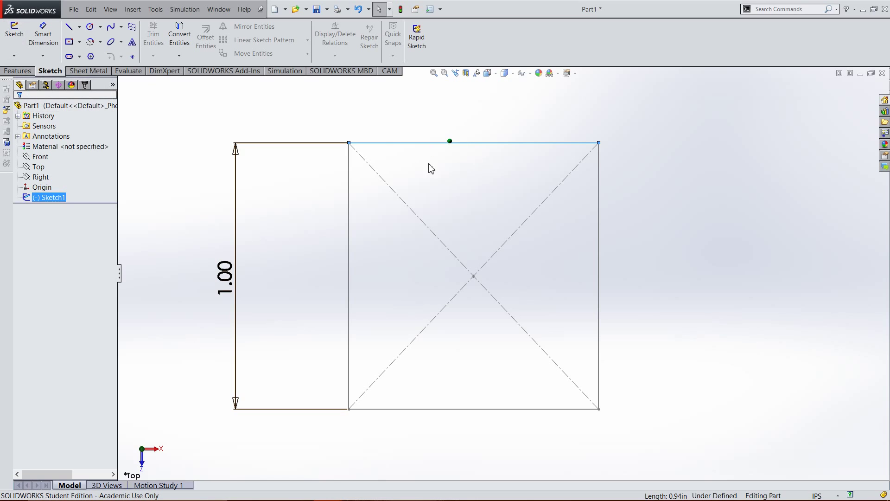
{"action": "left_click", "coordinate": [14, 33]}
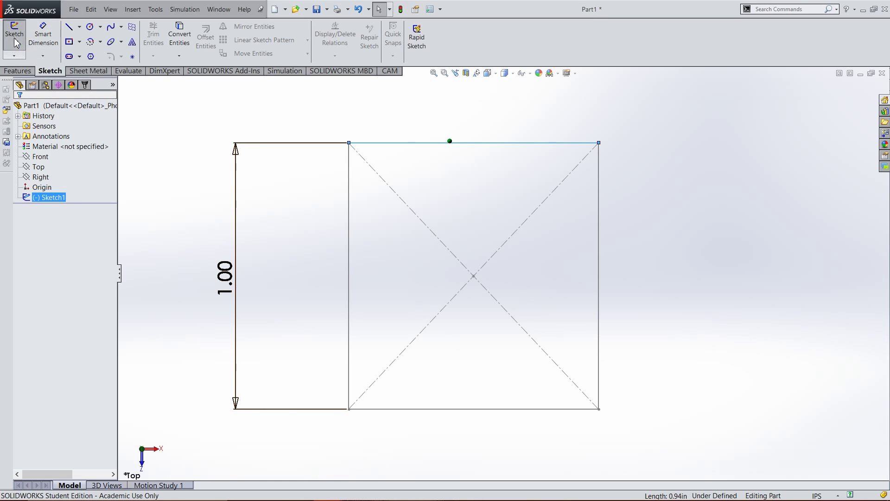
{"action": "left_click", "coordinate": [356, 144]}
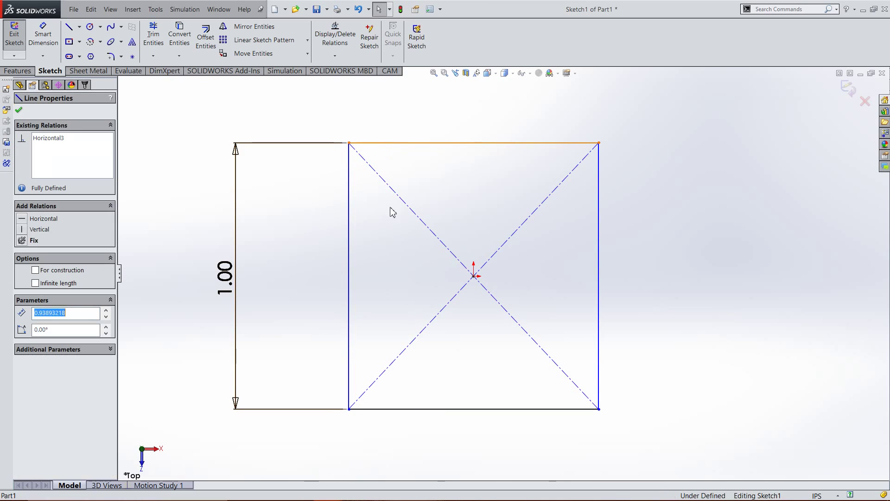
{"action": "left_click", "coordinate": [433, 410]}
{"action": "left_click", "coordinate": [393, 313]}
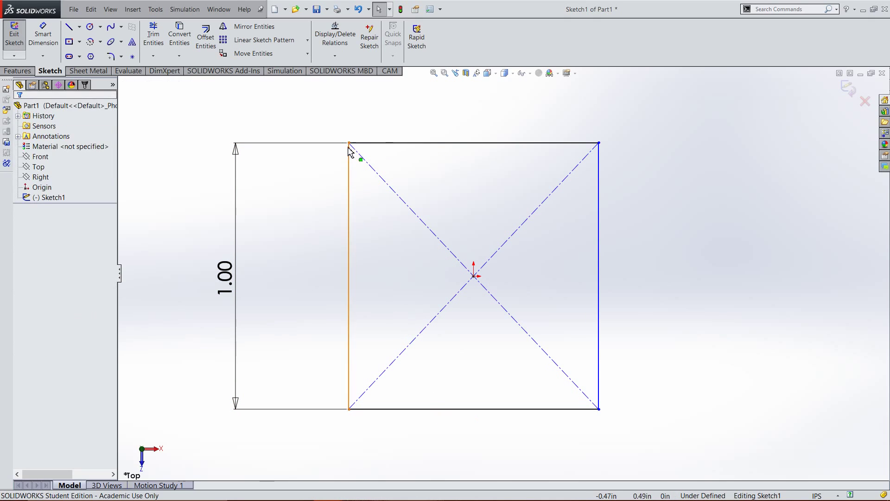
Widen the rectangle to about 1.18 in by pulling its upper-left corner outward.
{"action": "left_click_drag", "start_coordinate": [349, 146], "coordinate": [318, 176]}
{"action": "left_click", "coordinate": [318, 183]}
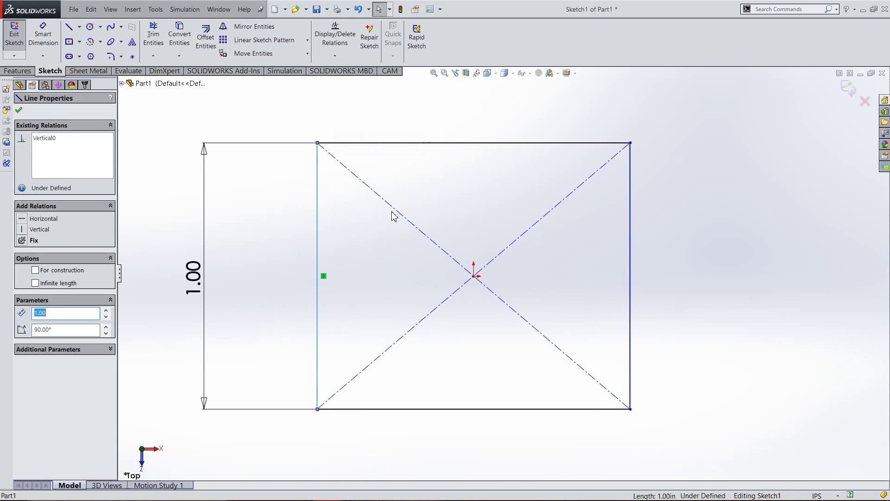
{"action": "left_click", "coordinate": [631, 226]}
{"action": "left_click", "coordinate": [478, 167]}
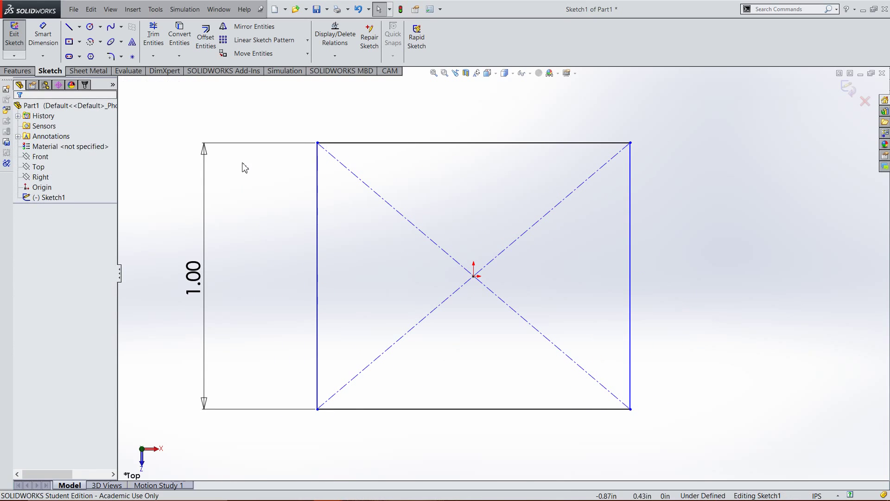
Dimension the distance between the rectangle's two vertical sides above the sketch and set it to 1 in.
{"action": "left_click", "coordinate": [34, 37]}
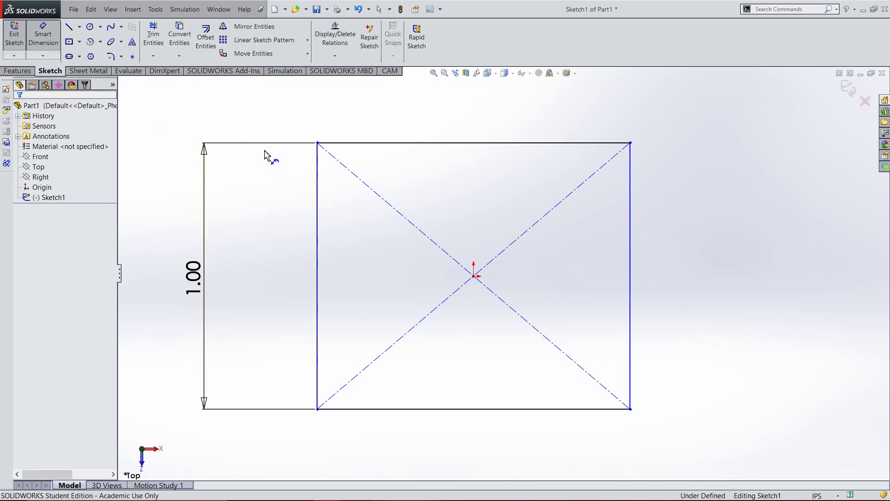
{"action": "left_click", "coordinate": [318, 185]}
{"action": "left_click", "coordinate": [631, 199]}
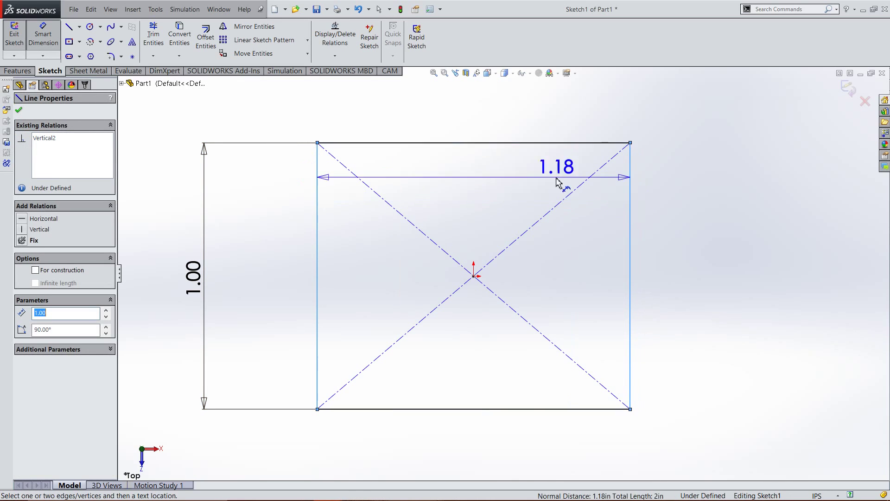
{"action": "left_click", "coordinate": [472, 111]}
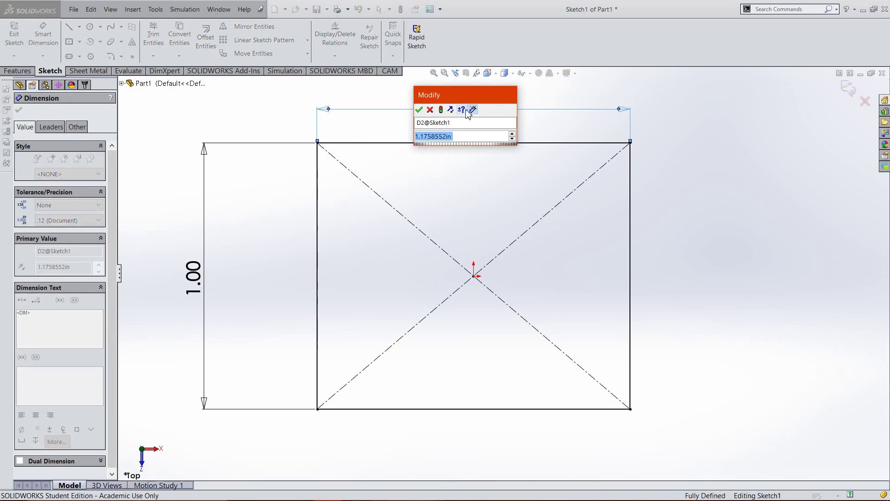
{"action": "type", "text": "1"}
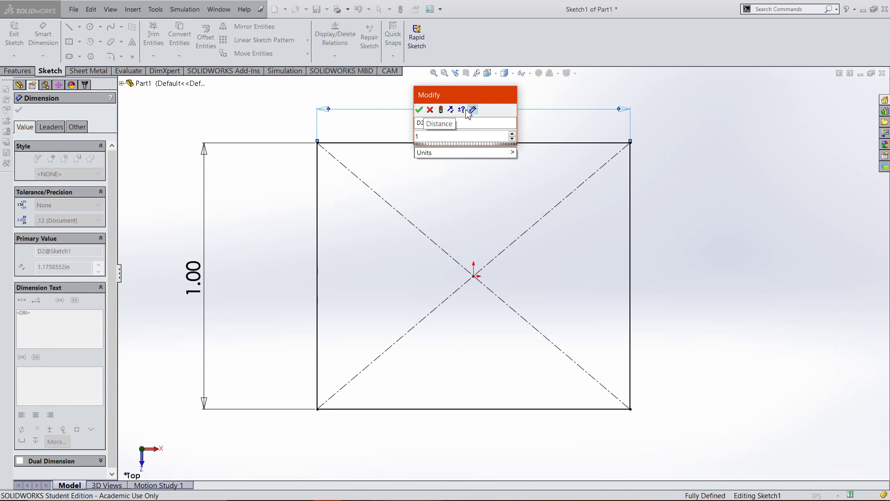
{"action": "key", "text": "Return"}
{"action": "left_click", "coordinate": [539, 175]}
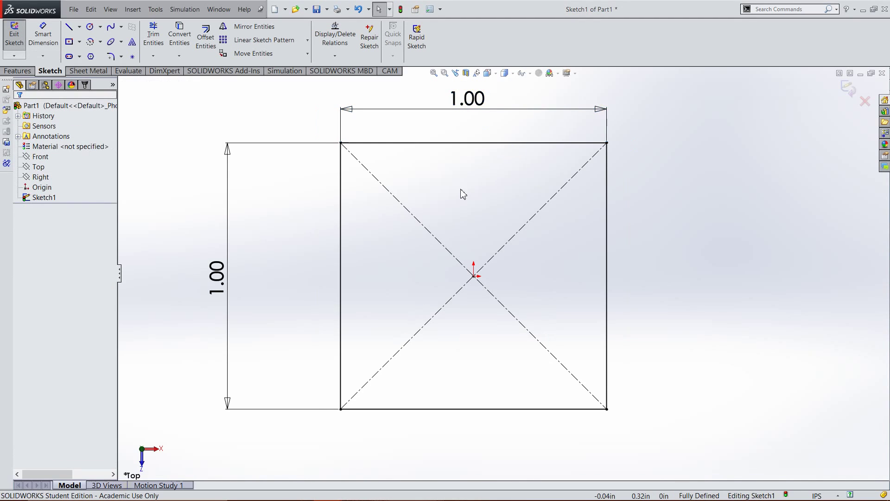
{"action": "scroll", "coordinate": [496, 235], "scroll_direction": "up", "scroll_amount": 2}
{"action": "left_click", "coordinate": [296, 299]}
{"action": "left_click", "coordinate": [224, 265]}
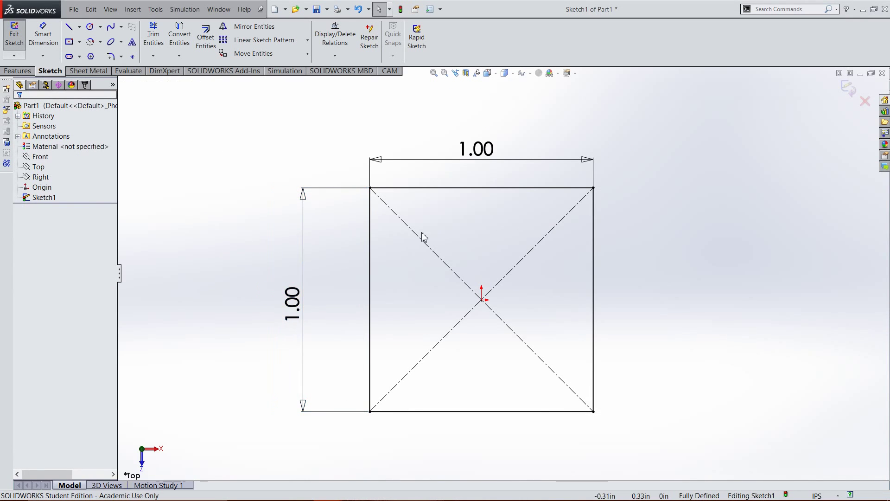
{"action": "left_click", "coordinate": [18, 70]}
{"action": "left_click", "coordinate": [17, 41]}
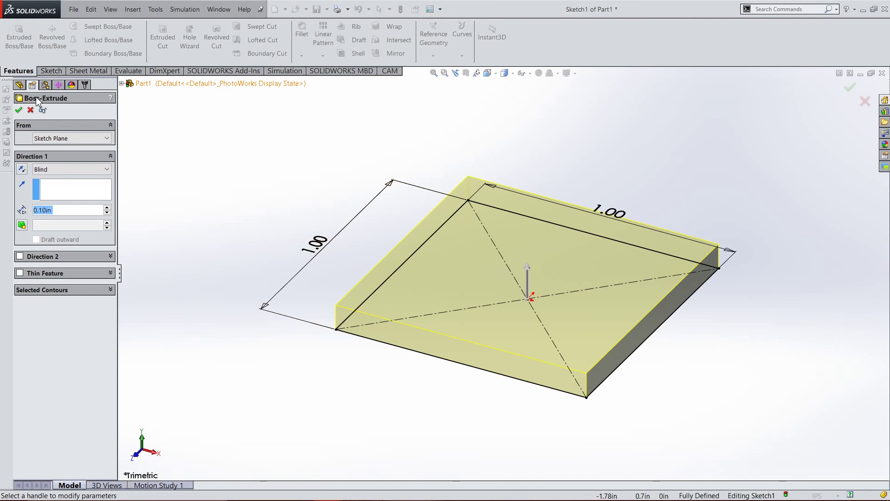
{"action": "left_click", "coordinate": [30, 110]}
{"action": "left_click", "coordinate": [51, 70]}
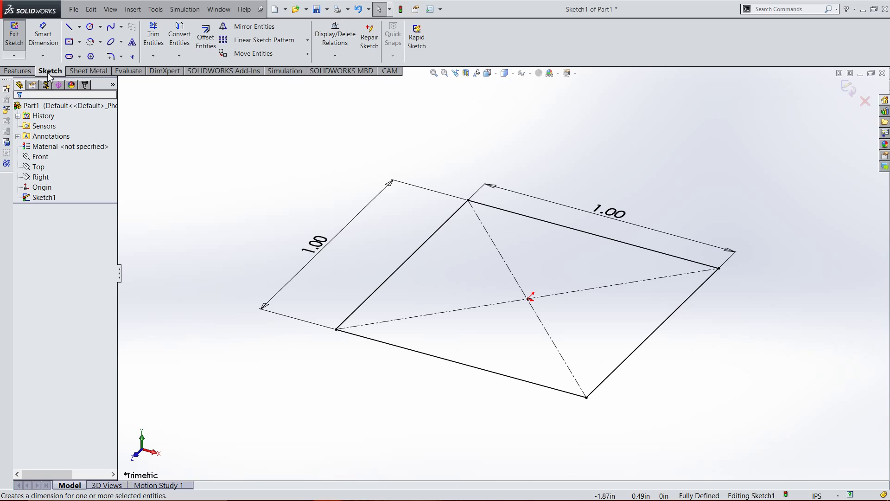
Start an Extruded Boss/Base from the square sketch with a depth of 1 in.
{"action": "left_click", "coordinate": [21, 71]}
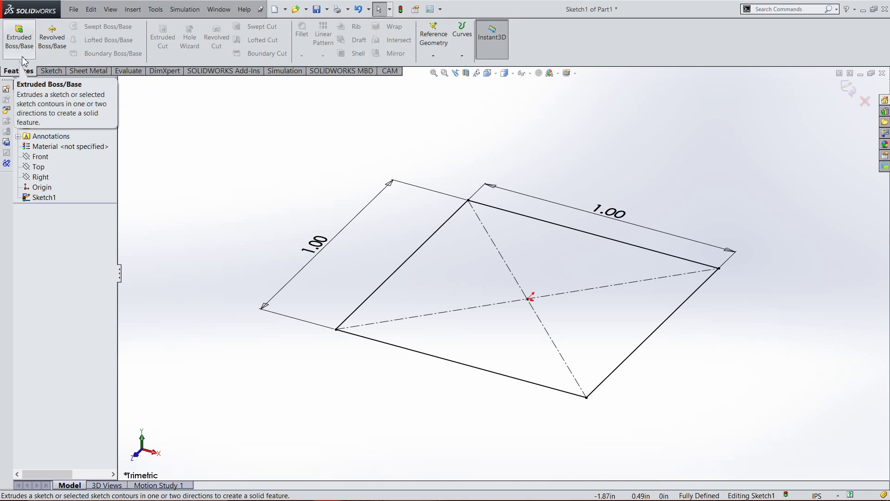
{"action": "left_click", "coordinate": [25, 41]}
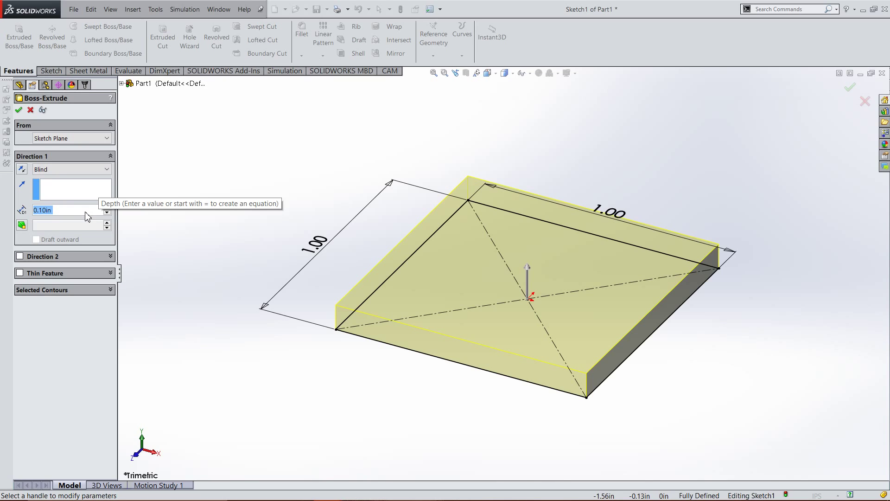
{"action": "type", "text": "1"}
{"action": "key", "text": "Return"}
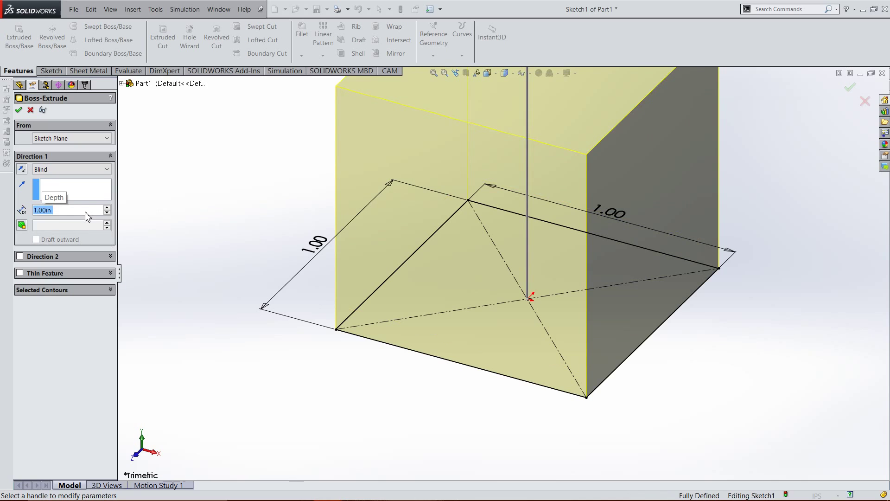
{"action": "key", "text": "f"}
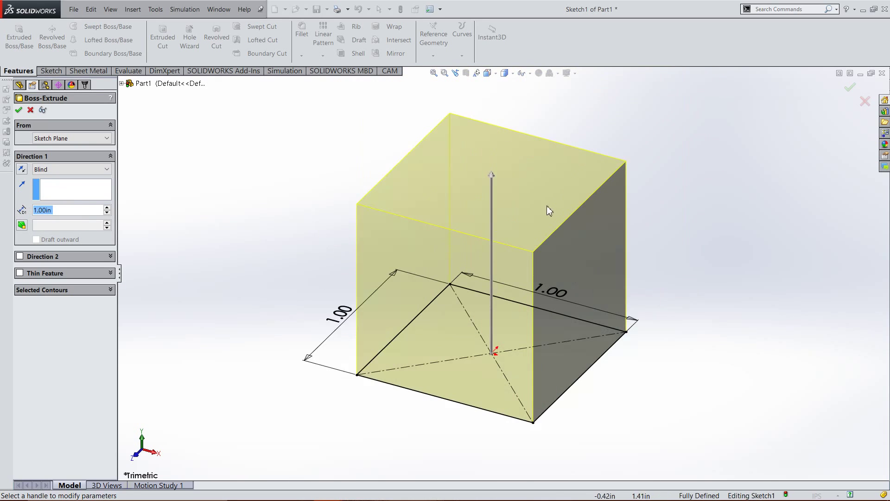
{"action": "middle_click_drag", "start_coordinate": [661, 255], "coordinate": [513, 294]}
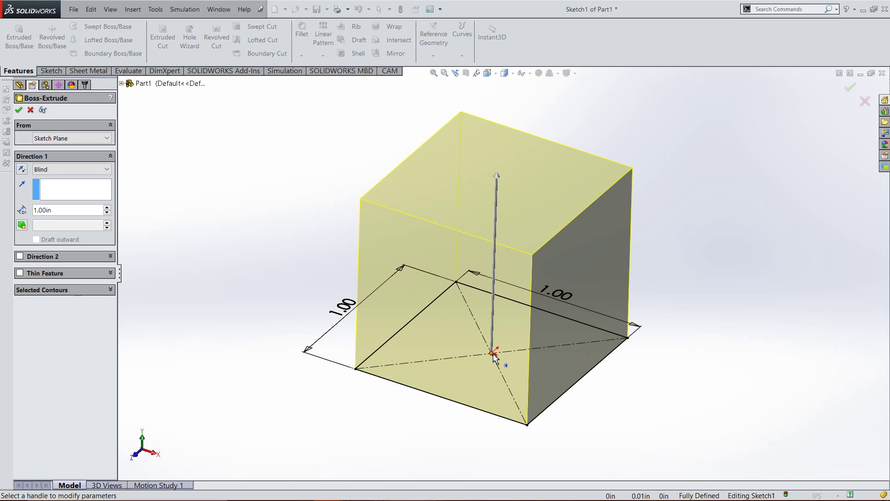
{"action": "mouse_move", "coordinate": [657, 399]}
{"action": "middle_mouse_down"}
{"action": "mouse_move", "coordinate": [661, 308]}
{"action": "mouse_move", "coordinate": [636, 332]}
{"action": "middle_mouse_up"}
{"action": "middle_click_drag", "start_coordinate": [497, 349], "coordinate": [533, 354]}
{"action": "scroll", "coordinate": [532, 345], "scroll_direction": "up", "scroll_amount": 2}
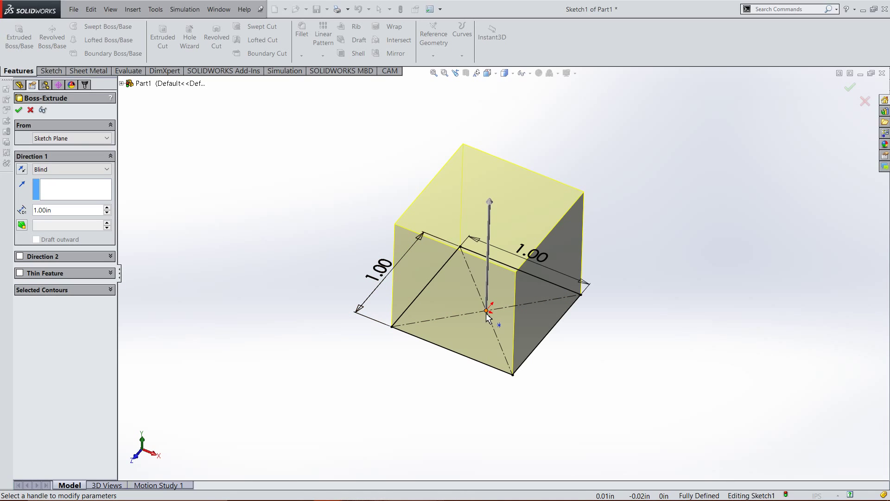
Change the extrusion's end condition to Mid Plane and finish the cube.
{"action": "left_click", "coordinate": [58, 171]}
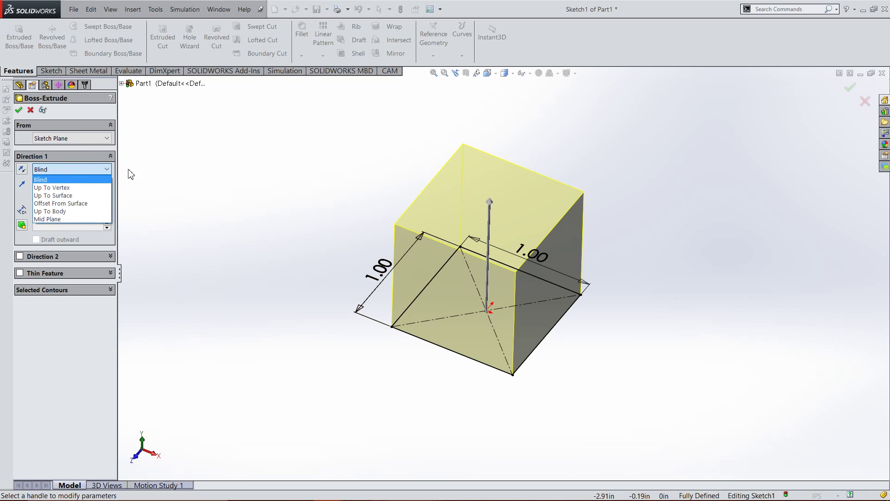
{"action": "left_click", "coordinate": [65, 180]}
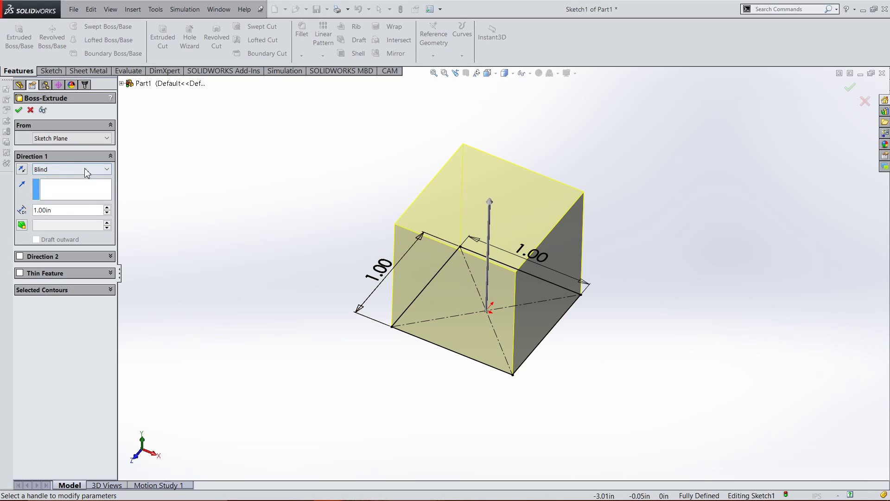
{"action": "left_click", "coordinate": [49, 172]}
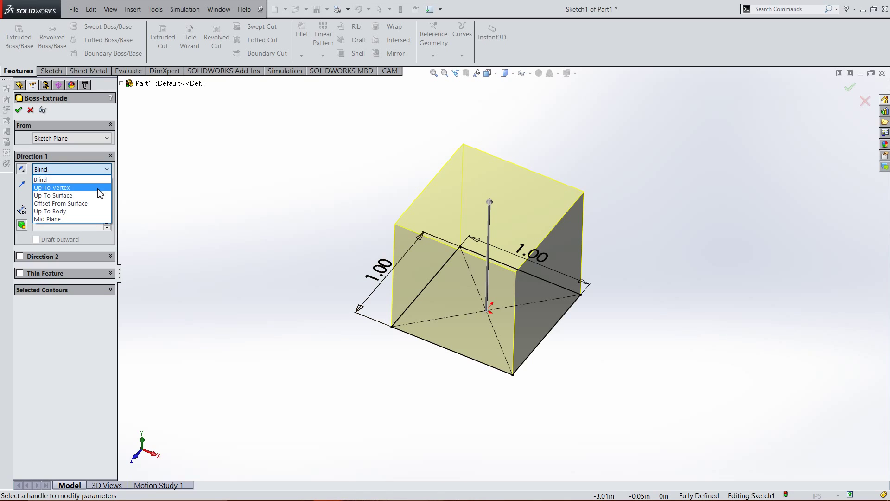
{"action": "left_click", "coordinate": [83, 218]}
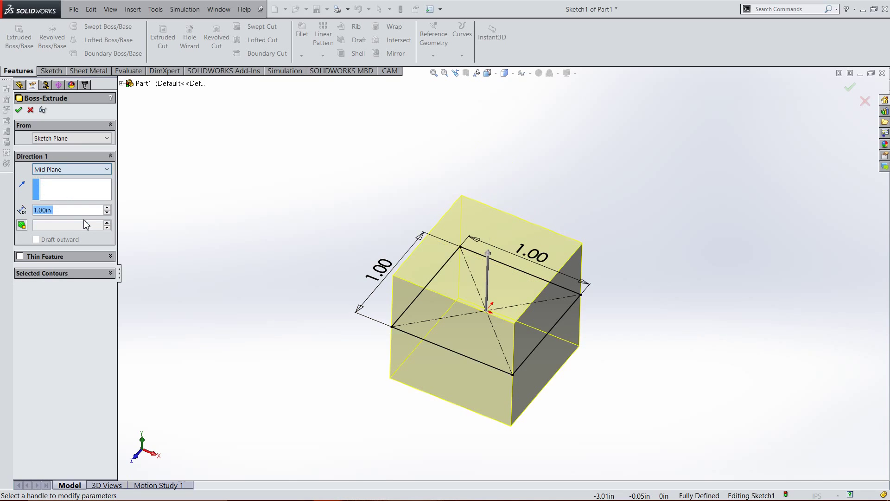
{"action": "key", "text": "ctrl+1"}
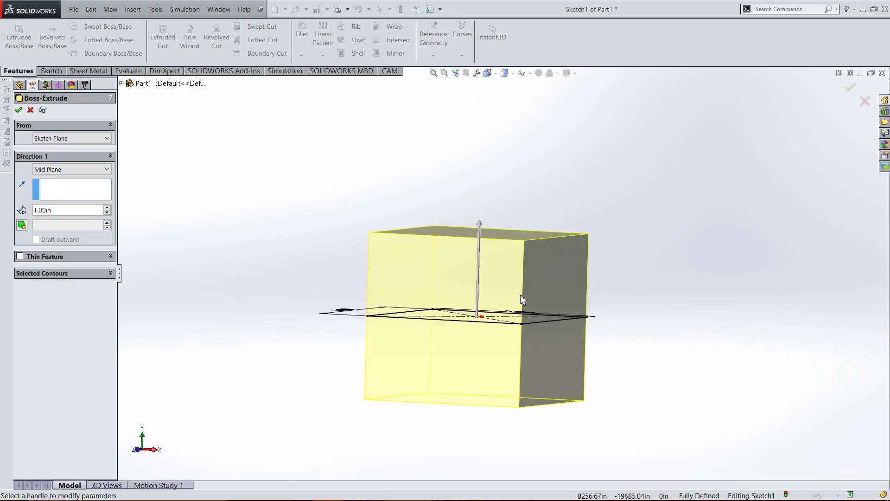
{"action": "middle_click_drag", "start_coordinate": [547, 288], "coordinate": [517, 319]}
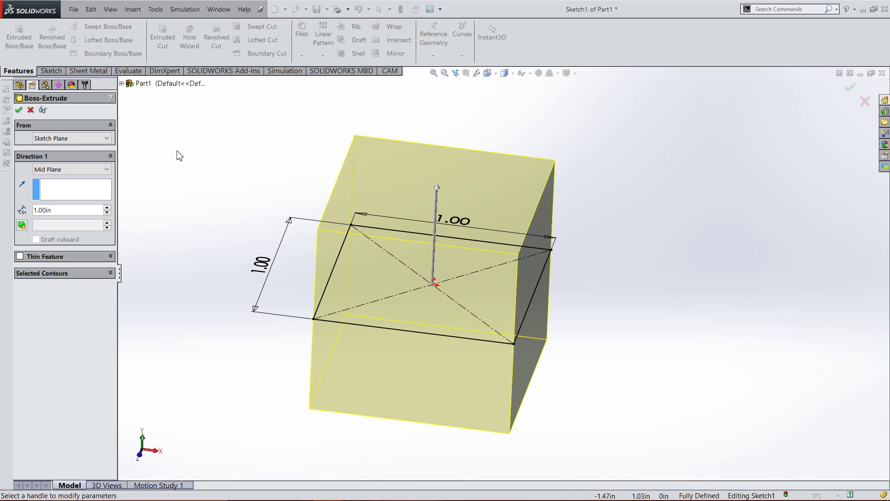
{"action": "left_click", "coordinate": [19, 110]}
{"action": "middle_click_drag", "start_coordinate": [692, 193], "coordinate": [533, 232]}
{"action": "scroll", "coordinate": [483, 210], "scroll_direction": "up", "scroll_amount": 2}
{"action": "middle_click_drag", "start_coordinate": [402, 225], "coordinate": [483, 299]}
{"action": "scroll", "coordinate": [513, 305], "scroll_direction": "down", "scroll_amount": 2}
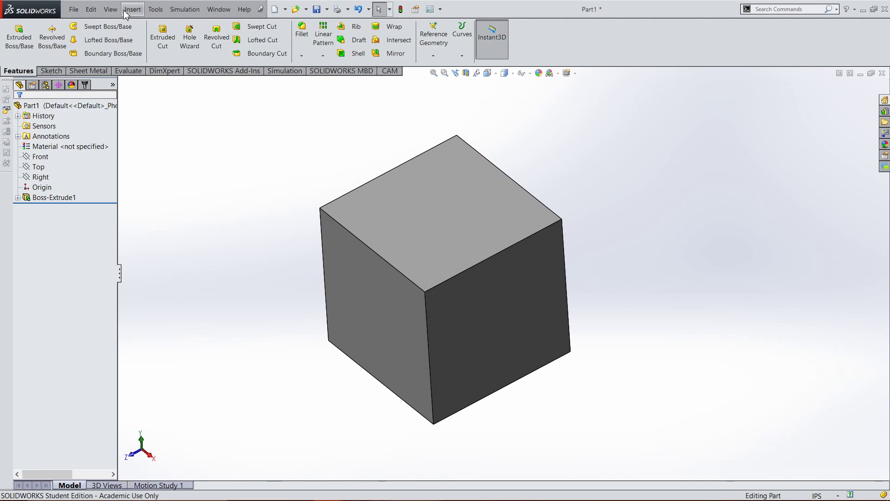
Examine the rounded edge of the white-orange piece in the Rubiks Cube Puzzle assembly and return to Part1.
{"action": "left_click", "coordinate": [217, 11]}
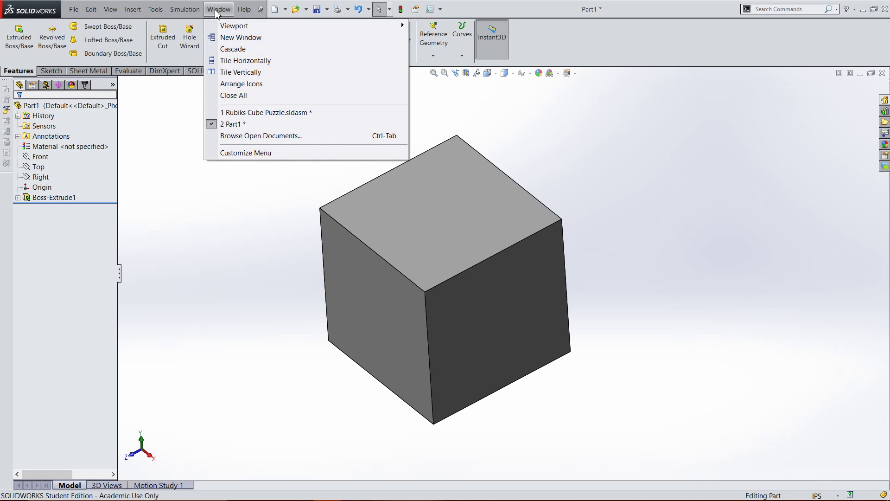
{"action": "mouse_move", "coordinate": [249, 115]}
{"action": "left_click", "coordinate": [250, 114]}
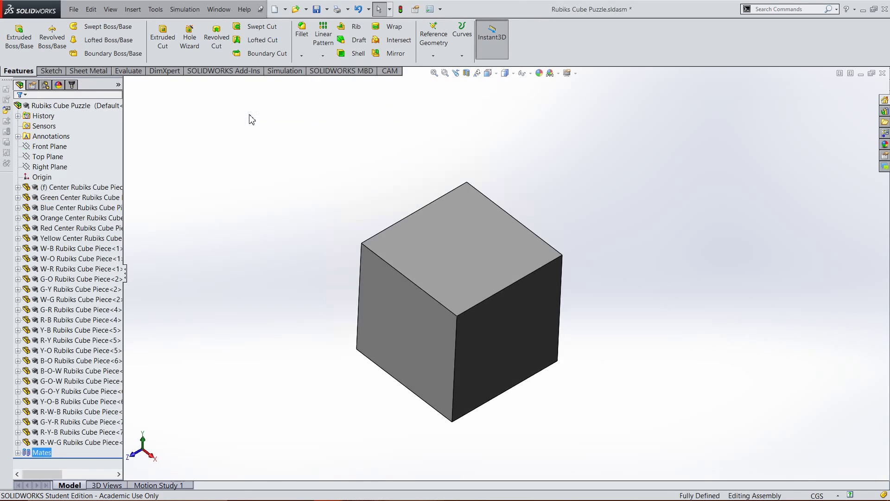
{"action": "scroll", "coordinate": [524, 212], "scroll_direction": "down", "scroll_amount": 5}
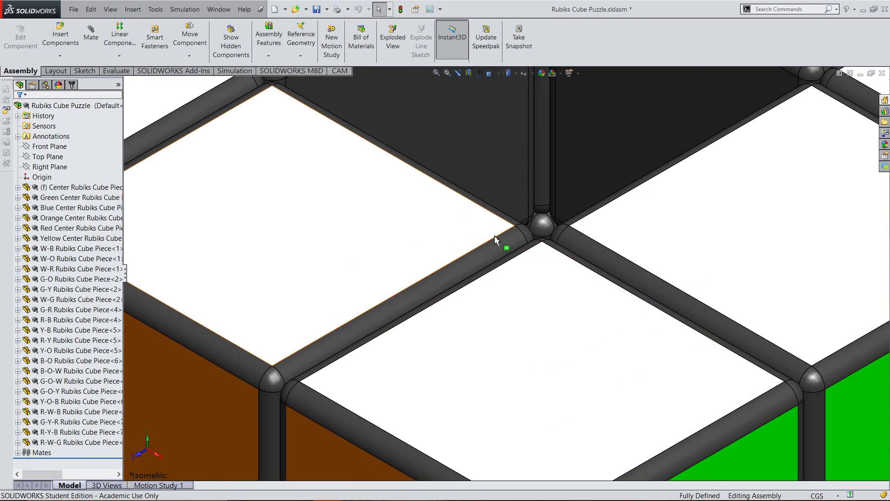
{"action": "left_click", "coordinate": [500, 246]}
{"action": "scroll", "coordinate": [501, 246], "scroll_direction": "up", "scroll_amount": 6}
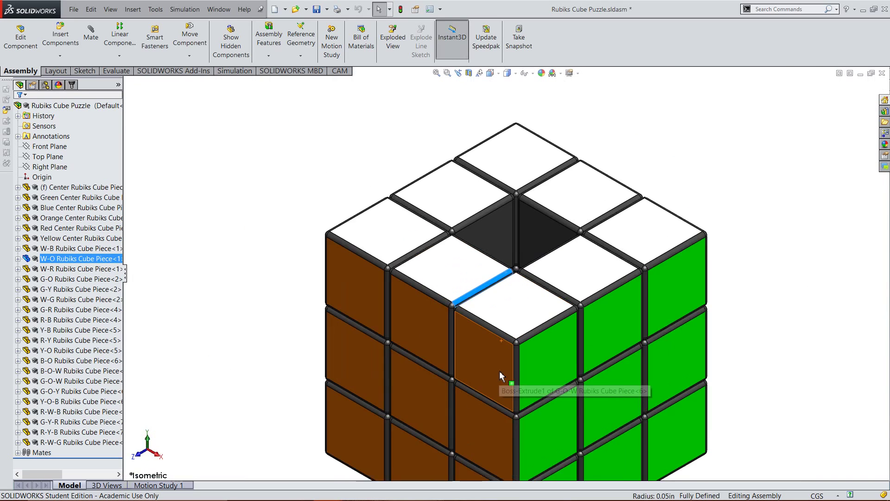
{"action": "scroll", "coordinate": [500, 373], "scroll_direction": "up", "scroll_amount": 3}
{"action": "left_click", "coordinate": [649, 395]}
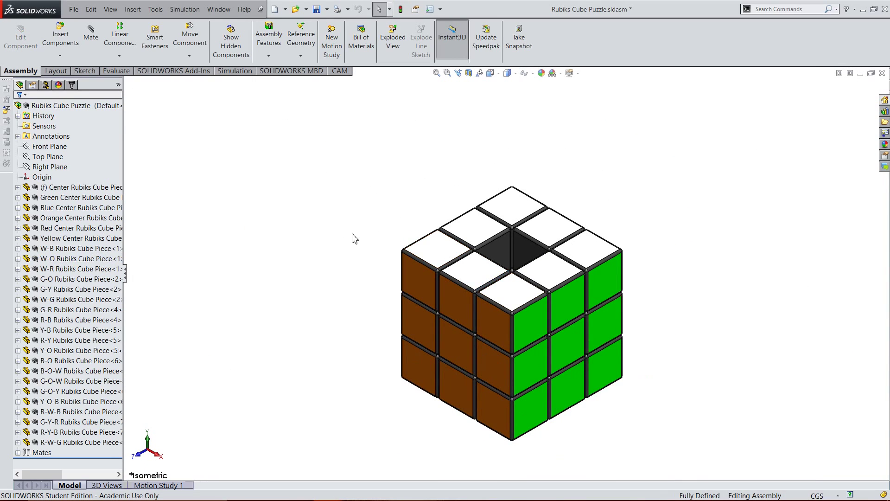
{"action": "scroll", "coordinate": [570, 329], "scroll_direction": "down", "scroll_amount": 1}
{"action": "left_click", "coordinate": [218, 10]}
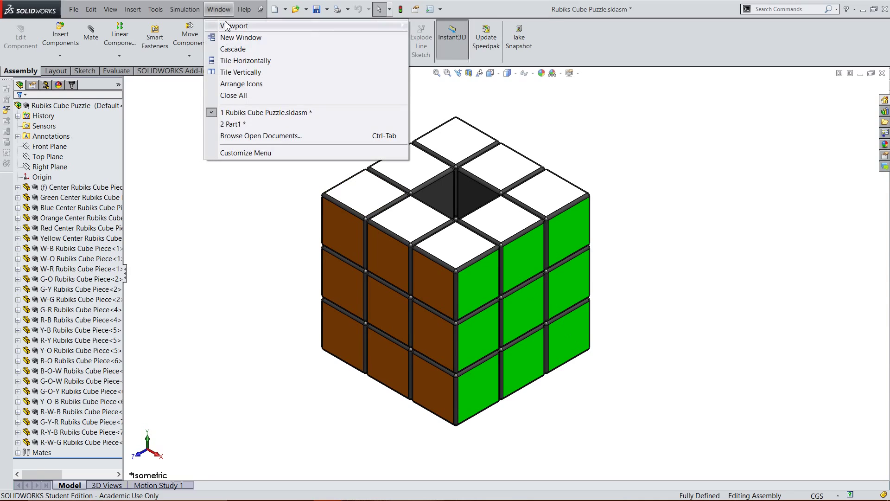
{"action": "left_click", "coordinate": [262, 125]}
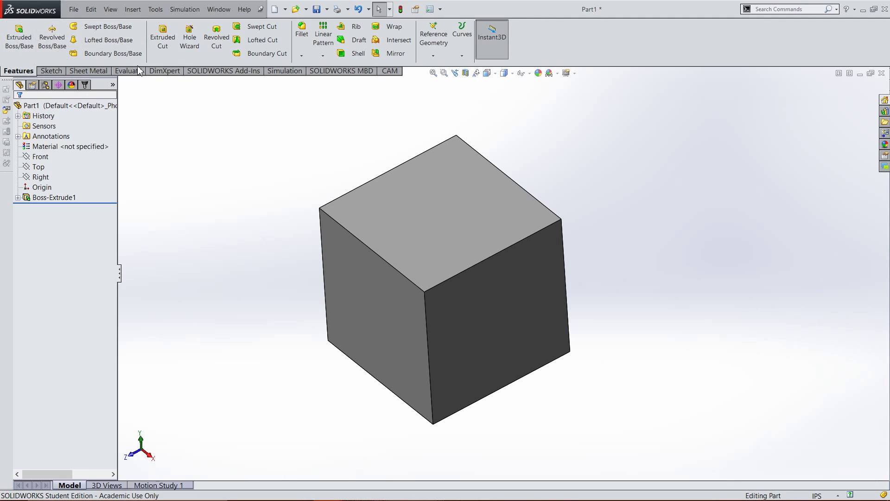
Start a symmetric 0.1 in fillet and select the three cube edges that meet at one upper corner.
{"action": "left_click", "coordinate": [306, 43]}
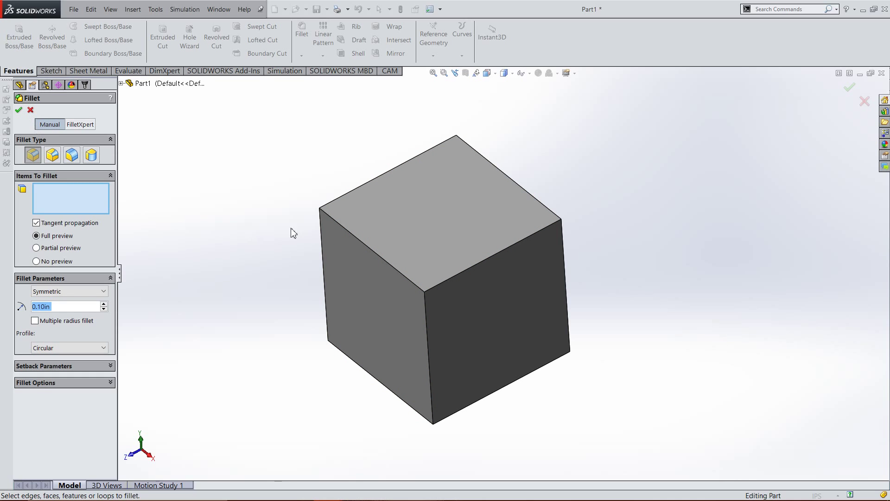
{"action": "left_click", "coordinate": [361, 238]}
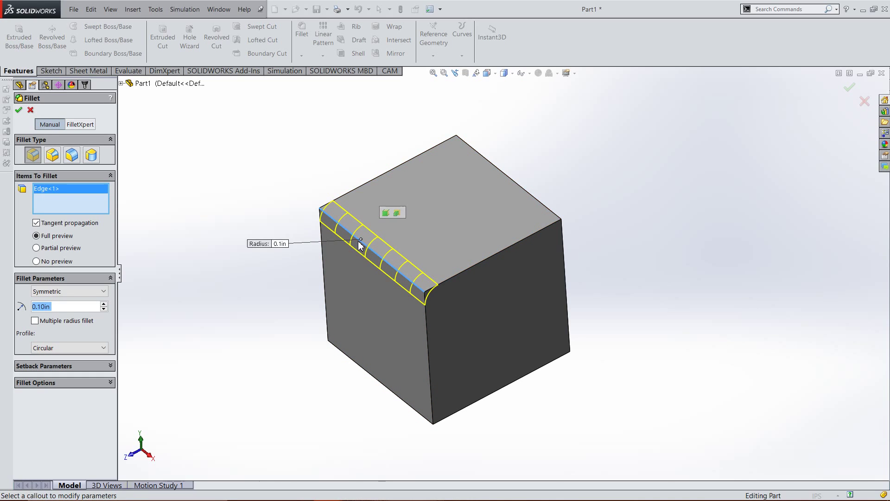
{"action": "scroll", "coordinate": [429, 263], "scroll_direction": "down", "scroll_amount": 4}
{"action": "middle_click_drag", "start_coordinate": [401, 288], "coordinate": [332, 232]}
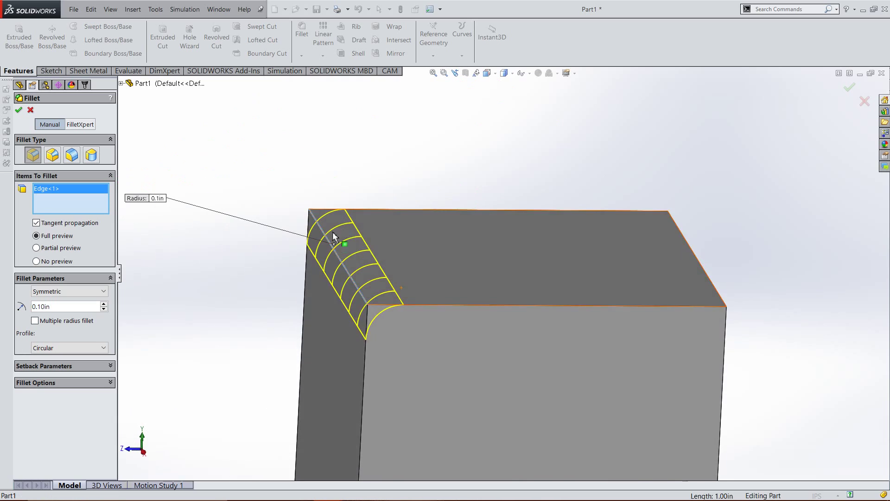
{"action": "scroll", "coordinate": [332, 231], "scroll_direction": "down", "scroll_amount": 2}
{"action": "middle_click_drag", "start_coordinate": [383, 253], "coordinate": [440, 265]}
{"action": "scroll", "coordinate": [609, 293], "scroll_direction": "up", "scroll_amount": 3}
{"action": "left_click", "coordinate": [609, 299]}
{"action": "scroll", "coordinate": [598, 307], "scroll_direction": "up", "scroll_amount": 3}
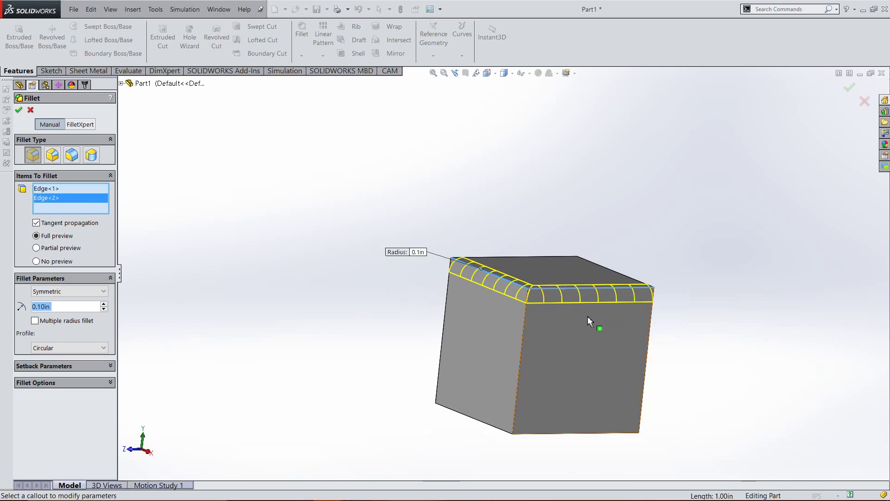
{"action": "left_click", "coordinate": [522, 324]}
Examine the fillet preview around the corner where the three selected edges meet.
{"action": "middle_click_drag", "start_coordinate": [664, 360], "coordinate": [672, 334]}
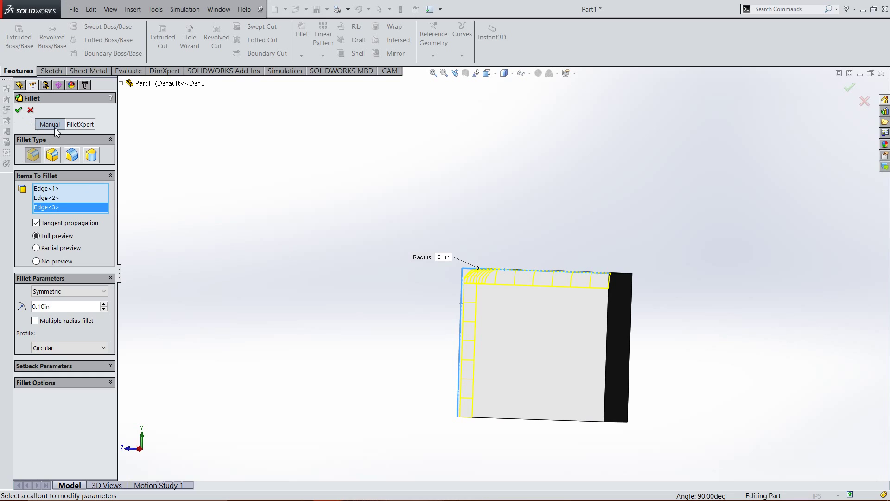
{"action": "middle_click_drag", "start_coordinate": [610, 354], "coordinate": [628, 244]}
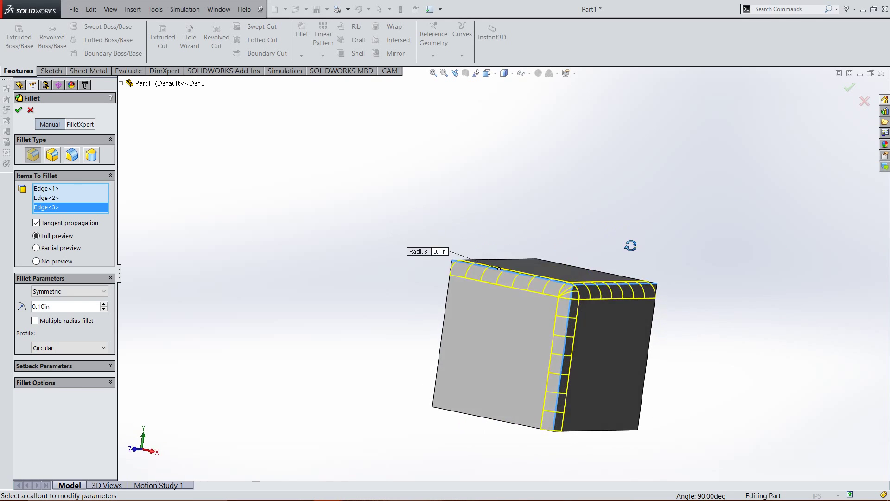
{"action": "scroll", "coordinate": [553, 312], "scroll_direction": "down", "scroll_amount": 5}
{"action": "middle_click_drag", "start_coordinate": [497, 304], "coordinate": [543, 301]}
{"action": "scroll", "coordinate": [542, 302], "scroll_direction": "down", "scroll_amount": 4}
{"action": "middle_click_drag", "start_coordinate": [447, 264], "coordinate": [454, 352]}
{"action": "scroll", "coordinate": [533, 364], "scroll_direction": "up", "scroll_amount": 6}
{"action": "scroll", "coordinate": [554, 304], "scroll_direction": "down", "scroll_amount": 3}
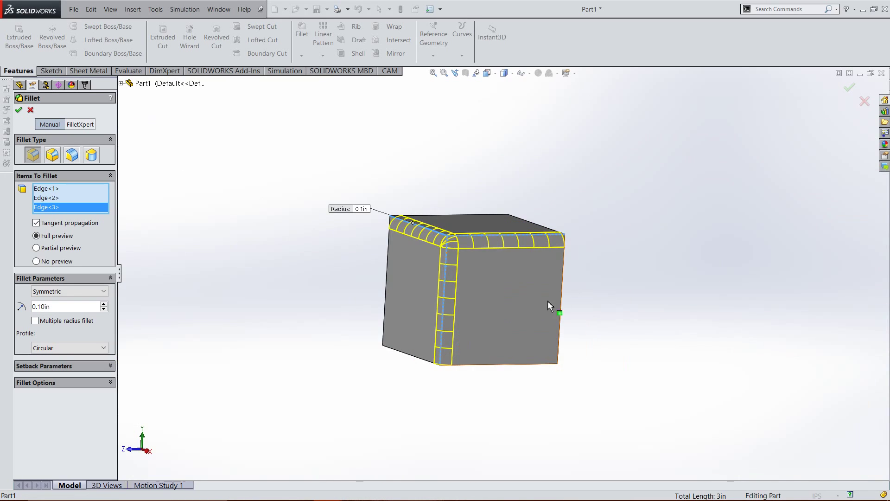
Extend the fillet selection with another vertical edge and the cube's faces so that all of its edges are included.
{"action": "left_click", "coordinate": [562, 301]}
{"action": "middle_click_drag", "start_coordinate": [569, 327], "coordinate": [463, 402]}
{"action": "left_click", "coordinate": [455, 330]}
{"action": "left_click", "coordinate": [468, 296]}
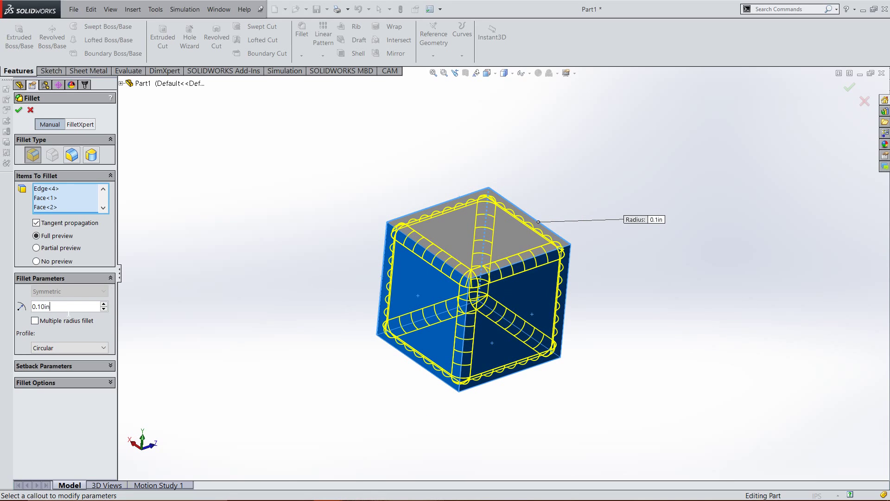
Set the fillet radius to 0.05 in.
{"action": "double_click", "coordinate": [59, 310]}
{"action": "type", "text": "."}
{"action": "type", "text": "5"}
{"action": "key", "text": "Return"}
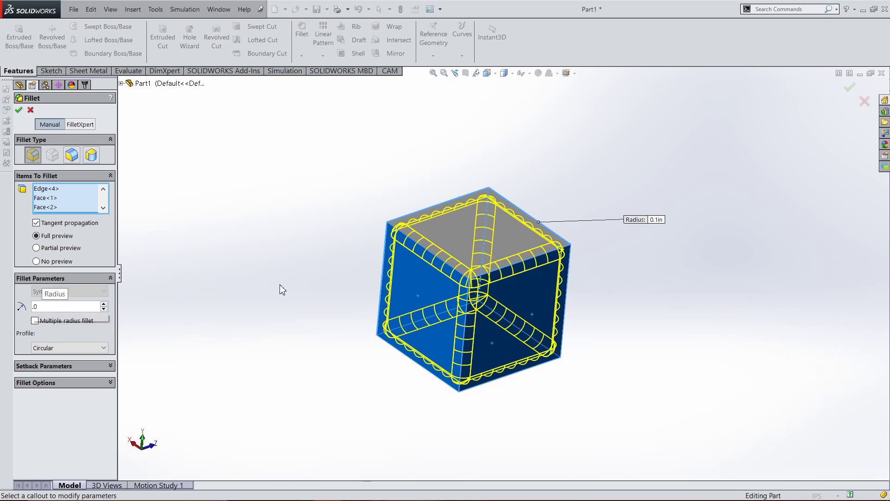
{"action": "middle_click_drag", "start_coordinate": [523, 286], "coordinate": [612, 275]}
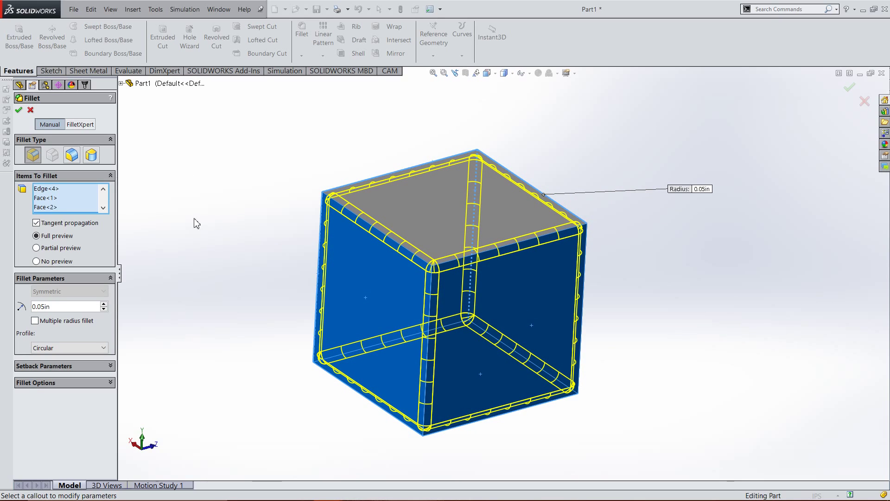
Compare the partial, full and no-preview display modes of the fillet, finishing with the full preview.
{"action": "left_click", "coordinate": [37, 248]}
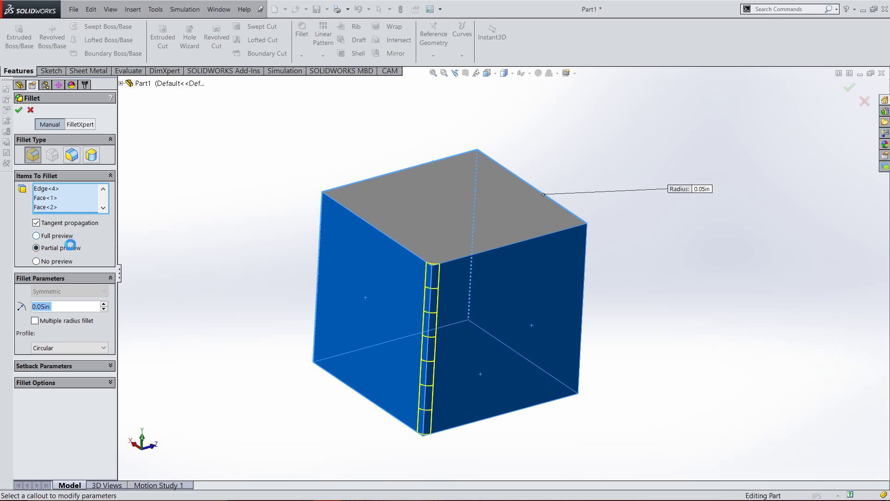
{"action": "left_click", "coordinate": [56, 235]}
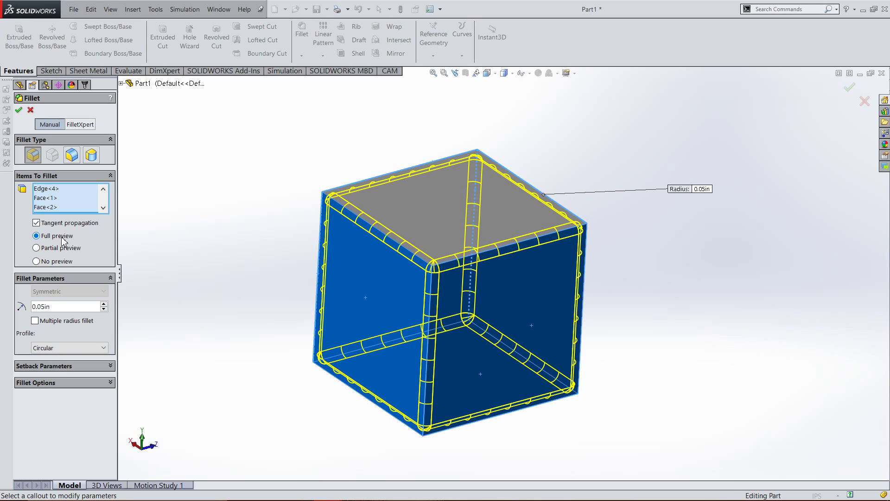
{"action": "middle_click_drag", "start_coordinate": [325, 281], "coordinate": [497, 273]}
{"action": "left_click", "coordinate": [36, 261]}
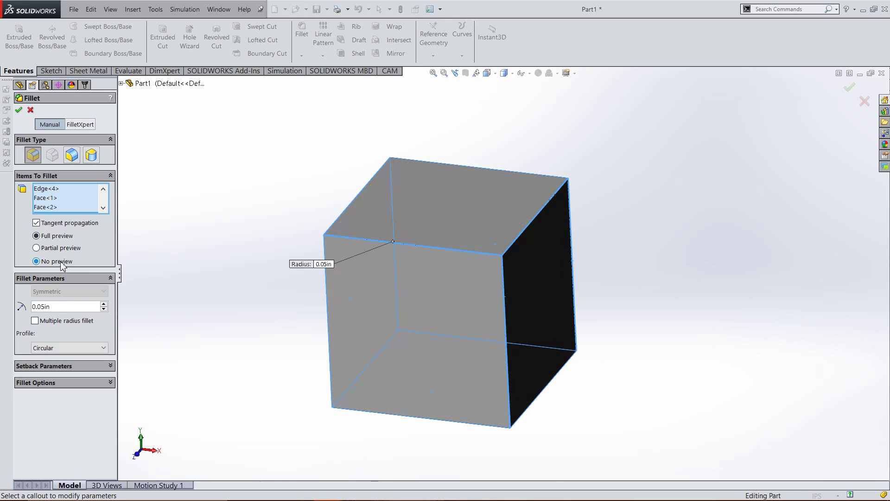
{"action": "left_click", "coordinate": [61, 236]}
{"action": "left_click", "coordinate": [62, 249]}
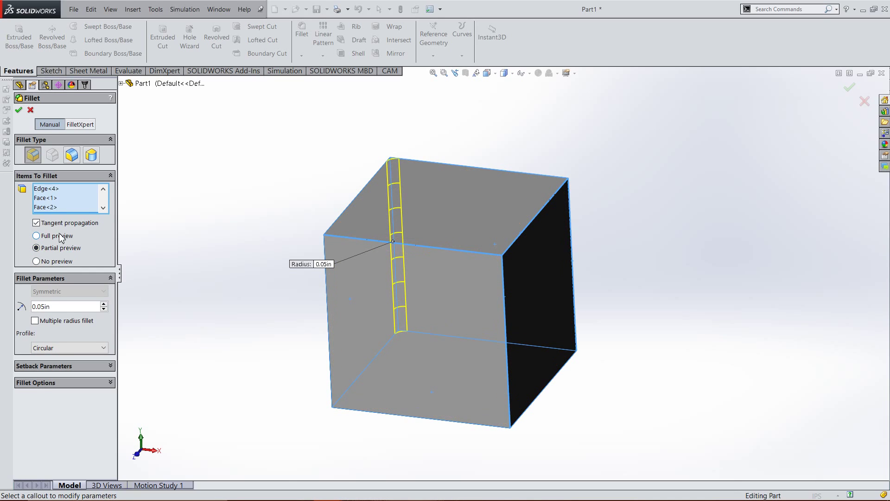
{"action": "left_click", "coordinate": [61, 236]}
{"action": "middle_click_drag", "start_coordinate": [274, 234], "coordinate": [306, 226]}
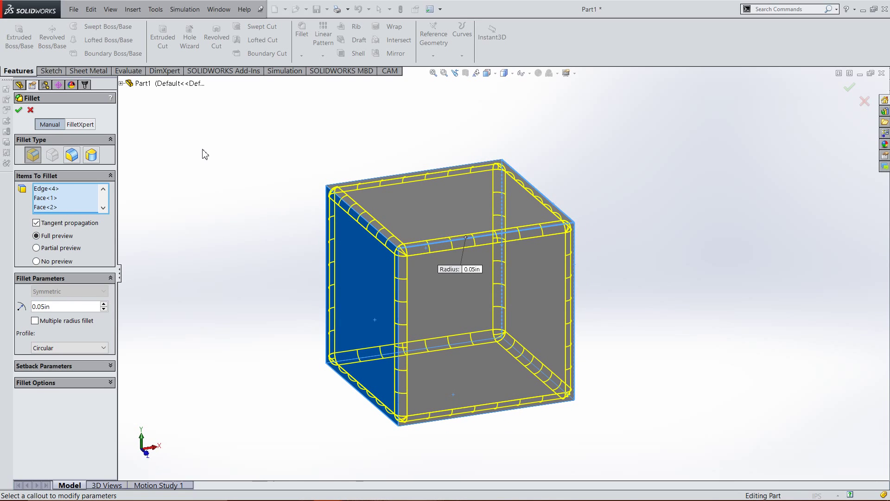
Apply the fillet to the cube and show the part in isometric view.
{"action": "left_click", "coordinate": [19, 111]}
{"action": "mouse_move", "coordinate": [476, 290]}
{"action": "middle_mouse_down"}
{"action": "mouse_move", "coordinate": [521, 124]}
{"action": "mouse_move", "coordinate": [422, 232]}
{"action": "mouse_move", "coordinate": [334, 213]}
{"action": "mouse_move", "coordinate": [483, 291]}
{"action": "mouse_move", "coordinate": [469, 288]}
{"action": "middle_mouse_up"}
{"action": "middle_click_drag", "start_coordinate": [430, 191], "coordinate": [427, 227]}
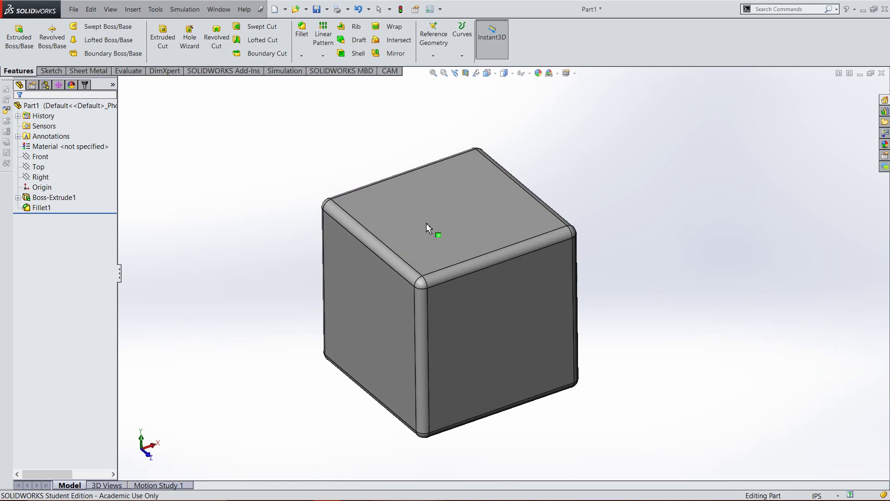
{"action": "key", "text": "space"}
{"action": "left_click", "coordinate": [520, 226]}
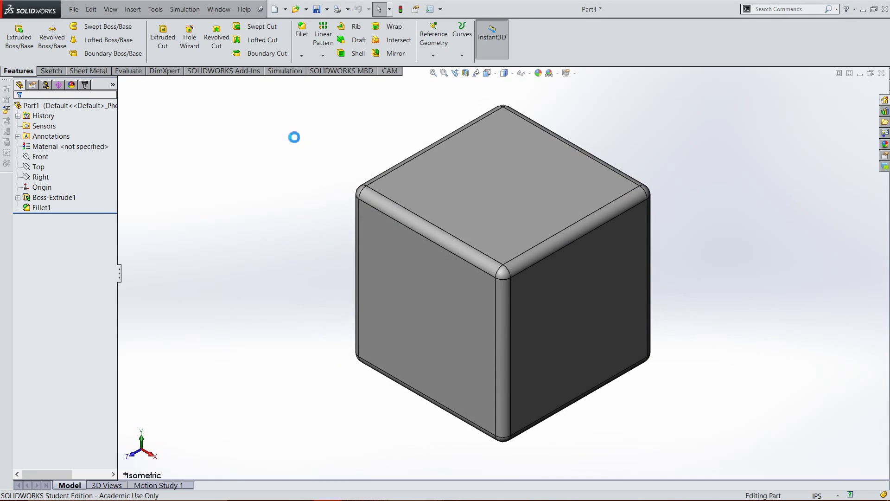
Save the part as Cube_Seminar.SLDPRT in the SolidWorks Seminar folder.
{"action": "left_click", "coordinate": [73, 9]}
{"action": "left_click", "coordinate": [83, 105]}
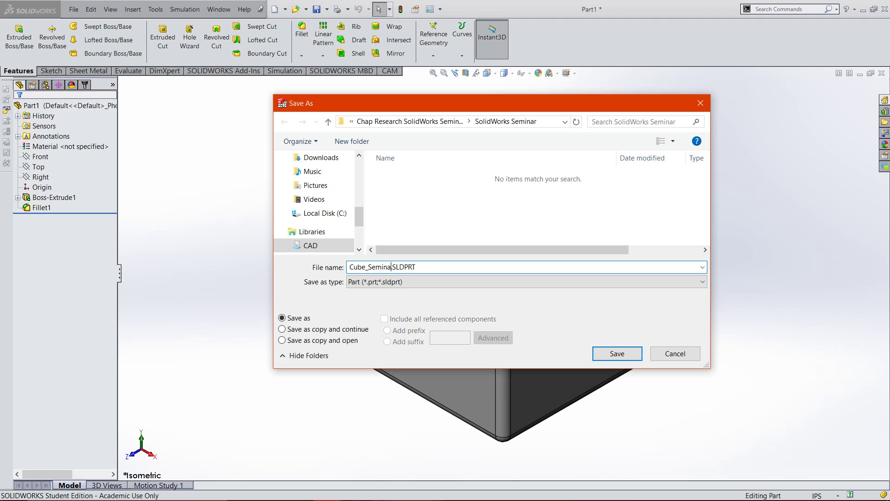
{"action": "left_click", "coordinate": [615, 353]}
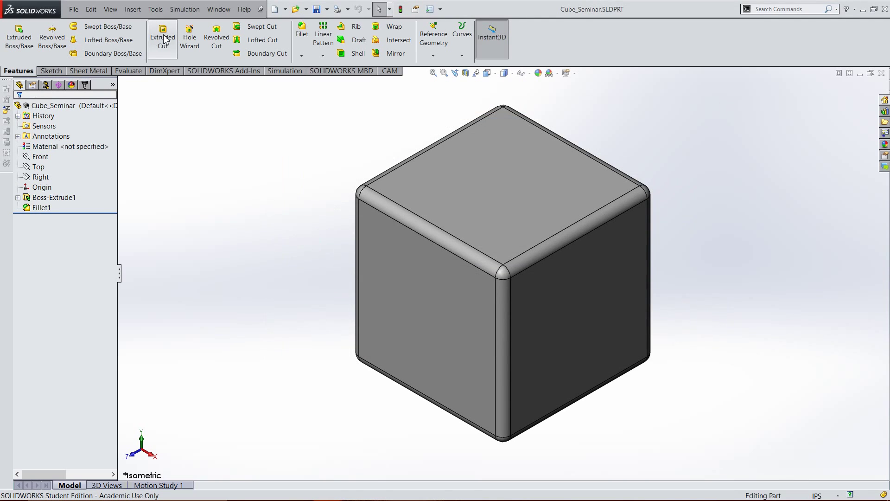
Switch to the Rubiks Cube Puzzle assembly and bring the cube with its open top-center slot into view.
{"action": "left_click", "coordinate": [219, 10]}
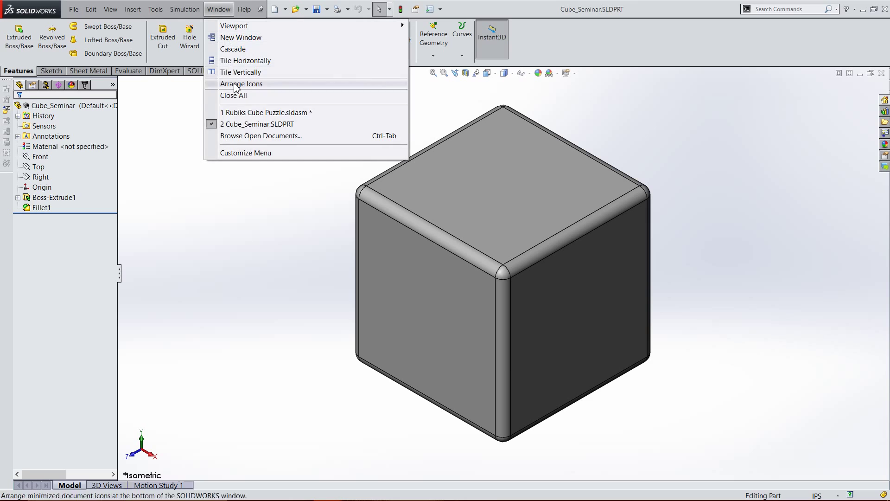
{"action": "left_click", "coordinate": [267, 113]}
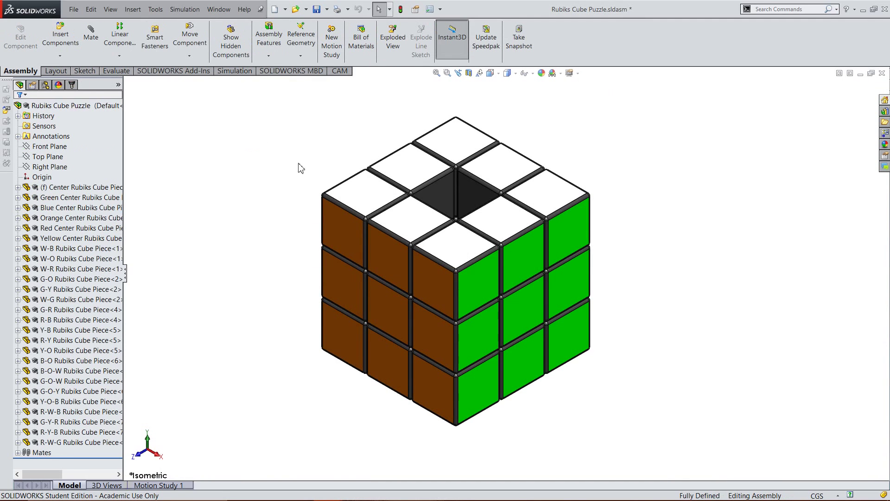
{"action": "scroll", "coordinate": [381, 175], "scroll_direction": "up", "scroll_amount": 2}
{"action": "scroll", "coordinate": [503, 245], "scroll_direction": "down", "scroll_amount": 3}
{"action": "scroll", "coordinate": [495, 300], "scroll_direction": "up", "scroll_amount": 2}
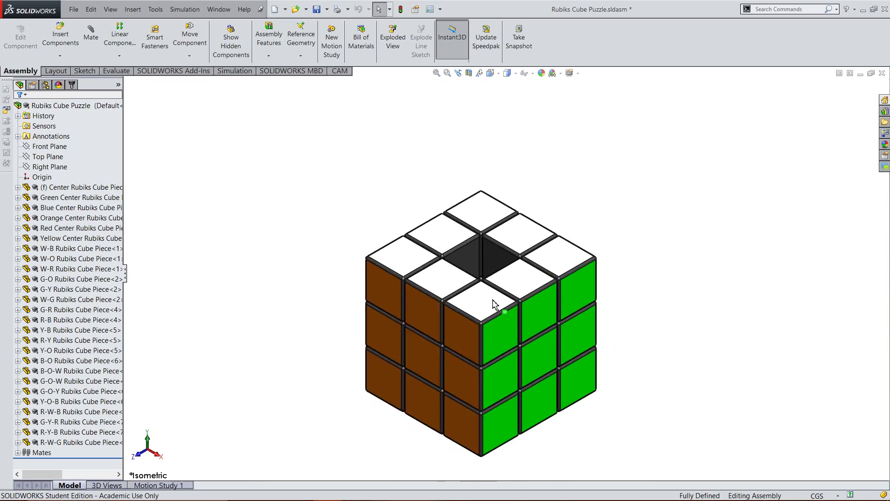
{"action": "left_click", "coordinate": [60, 37]}
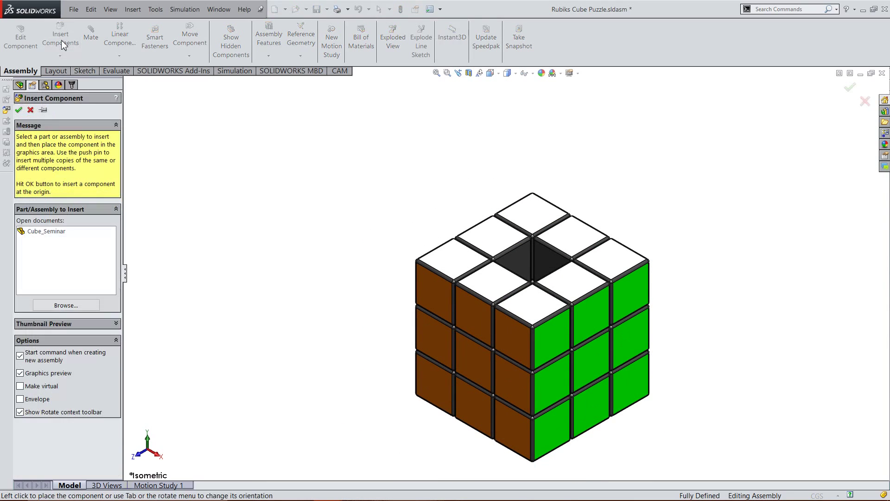
{"action": "left_click", "coordinate": [29, 110]}
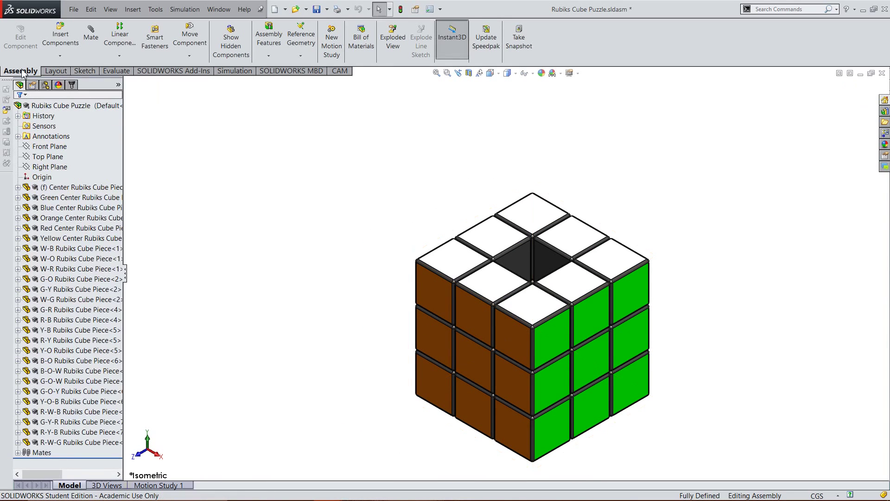
{"action": "left_click", "coordinate": [56, 39]}
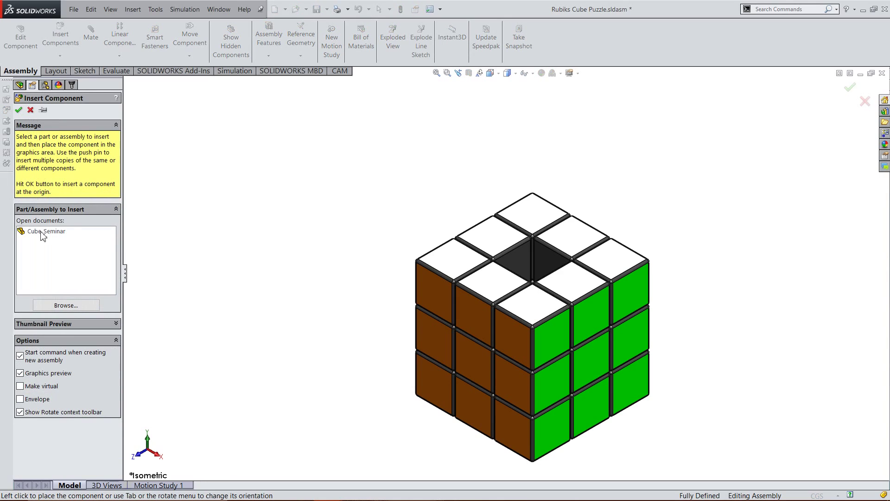
{"action": "left_click", "coordinate": [48, 236]}
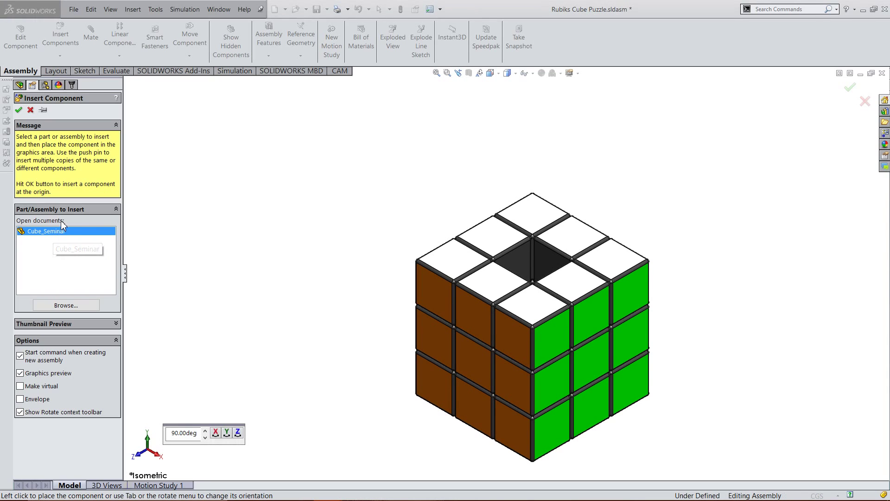
{"action": "left_click", "coordinate": [30, 110]}
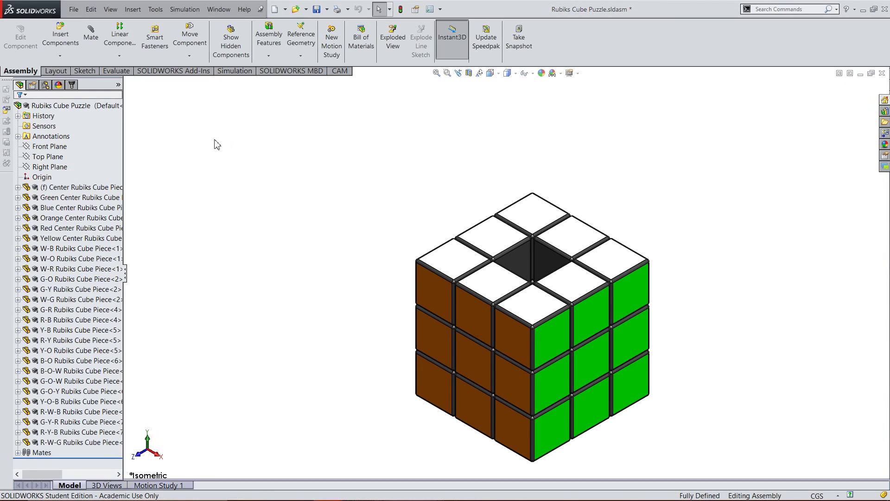
Switch back and forth between the Cube_Seminar part and the Rubiks Cube Puzzle assembly, ending in the assembly.
{"action": "left_click", "coordinate": [219, 9]}
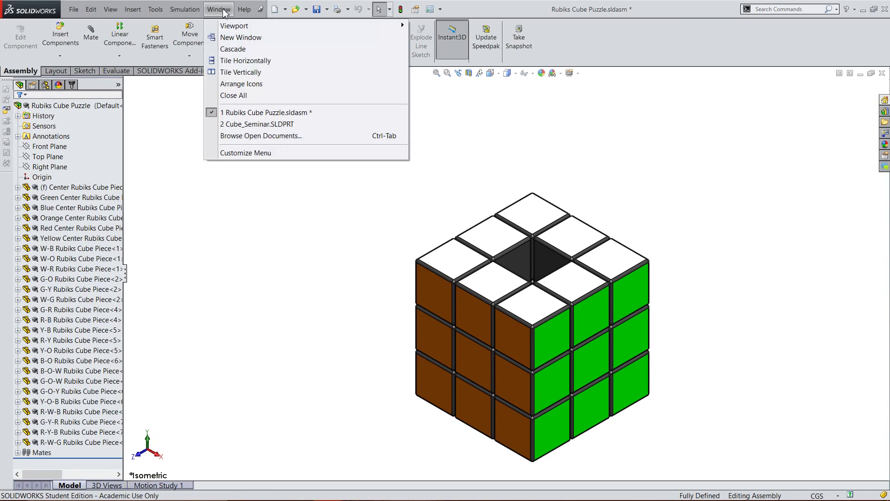
{"action": "left_click", "coordinate": [259, 124]}
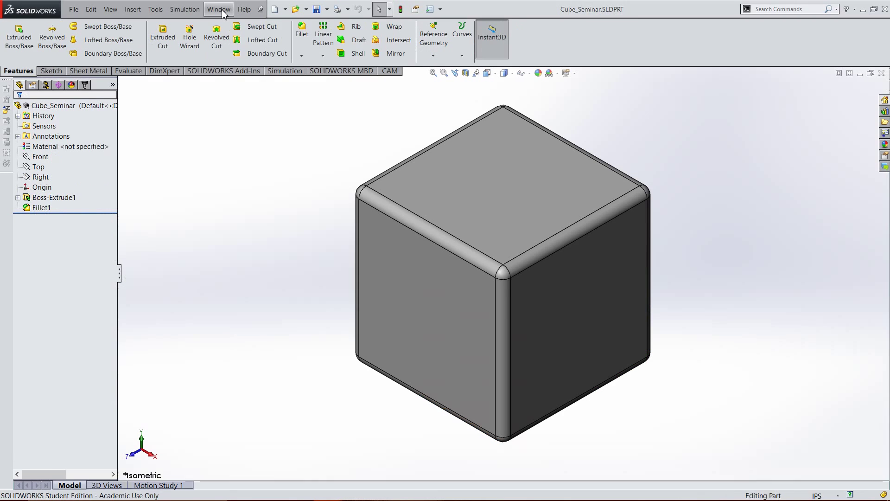
{"action": "left_click", "coordinate": [219, 9]}
{"action": "left_click", "coordinate": [247, 113]}
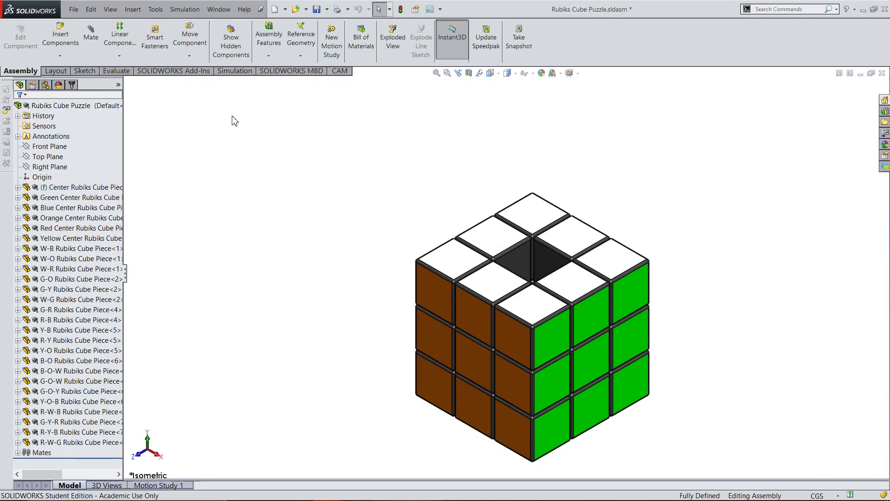
{"action": "left_click", "coordinate": [221, 10]}
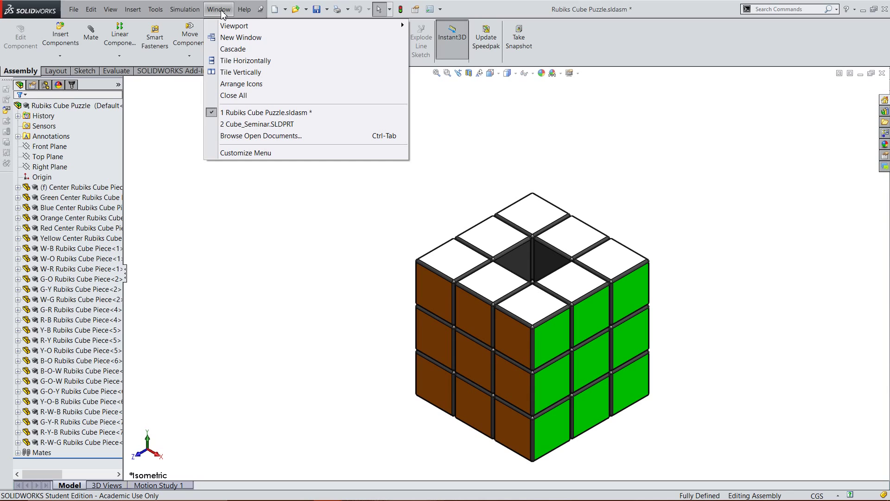
{"action": "left_click", "coordinate": [259, 123]}
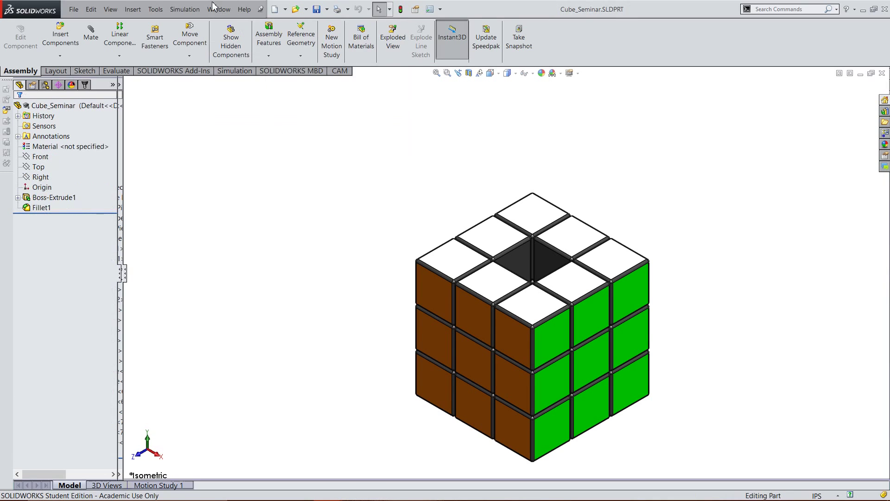
{"action": "left_click", "coordinate": [219, 9]}
{"action": "left_click", "coordinate": [260, 112]}
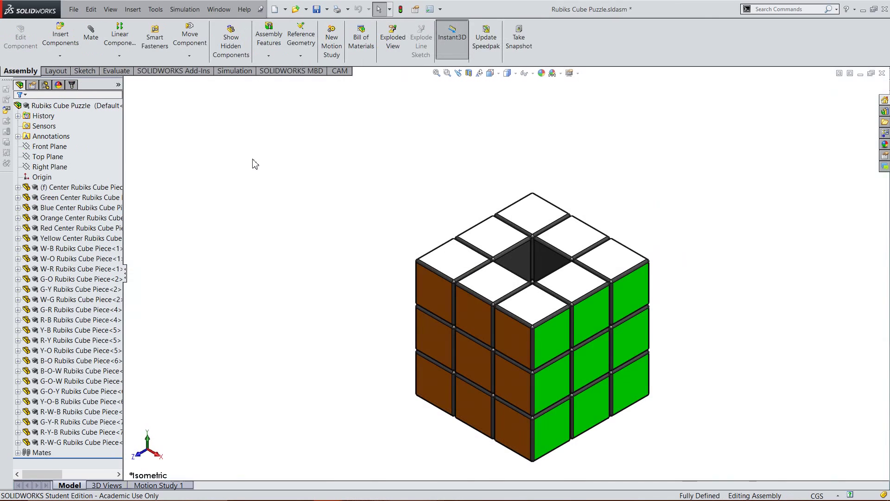
Insert the Cube_Seminar.SLDPRT part into the assembly and place it above the open white center slot.
{"action": "left_click", "coordinate": [60, 34]}
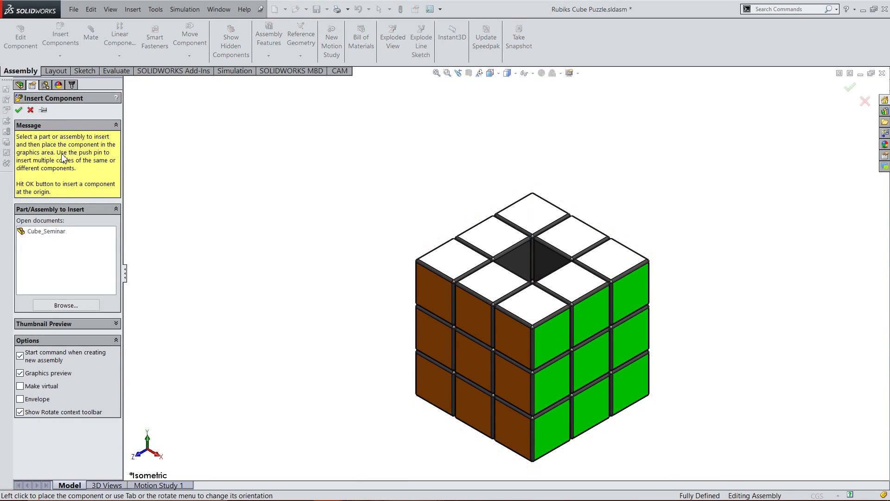
{"action": "left_click", "coordinate": [57, 232]}
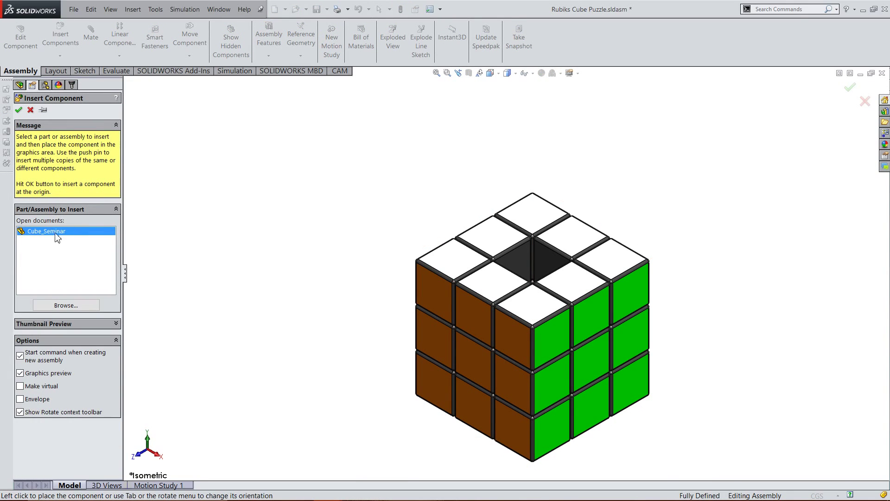
{"action": "left_click", "coordinate": [66, 306]}
{"action": "left_click", "coordinate": [438, 147]}
{"action": "left_click", "coordinate": [447, 158]}
{"action": "left_click", "coordinate": [435, 147]}
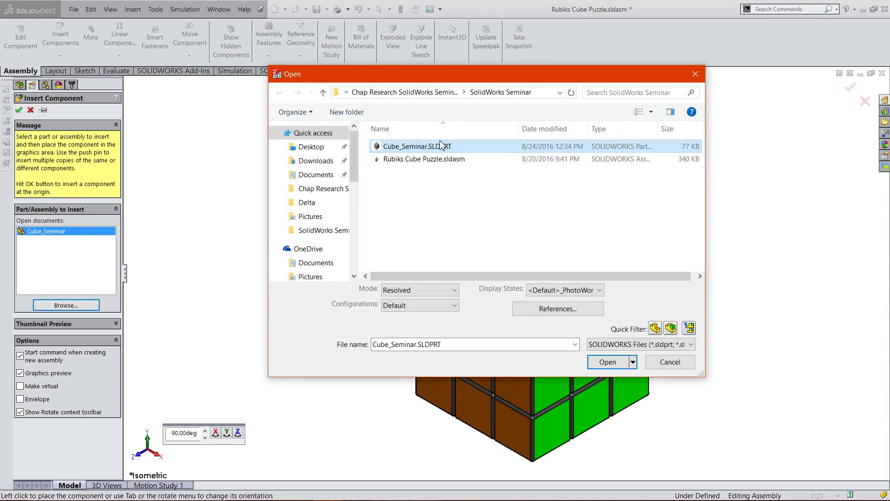
{"action": "left_click", "coordinate": [625, 365]}
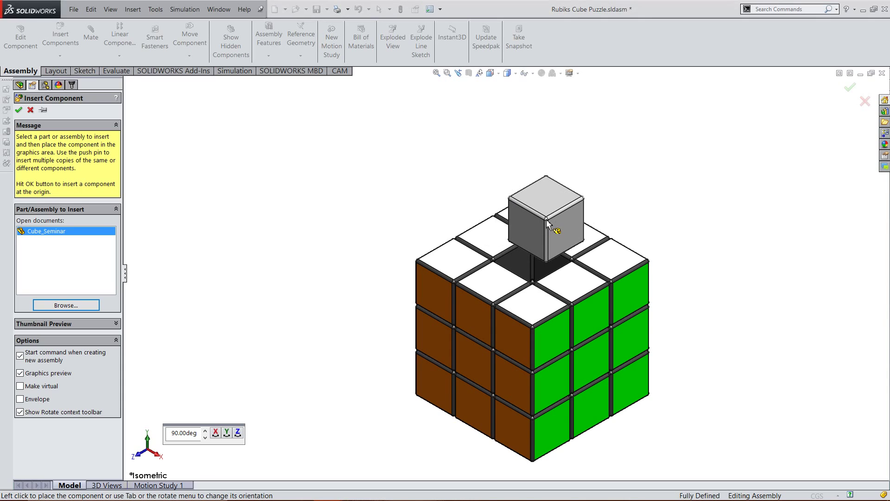
{"action": "left_click", "coordinate": [548, 224]}
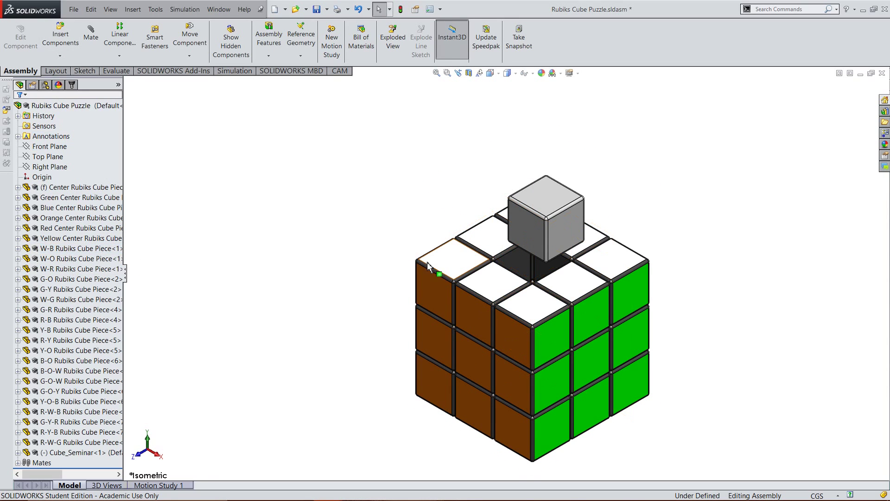
Add a coincident mate between a side face of the inserted cube and the W-O piece's inner face in the slot.
{"action": "scroll", "coordinate": [479, 263], "scroll_direction": "down", "scroll_amount": 4}
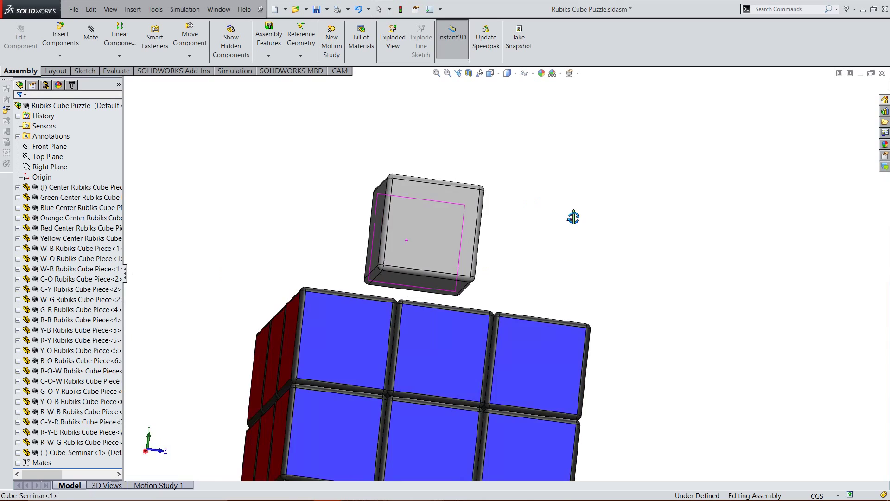
{"action": "scroll", "coordinate": [390, 242], "scroll_direction": "up", "scroll_amount": 3}
{"action": "left_click", "coordinate": [90, 36]}
{"action": "left_click", "coordinate": [395, 265]}
{"action": "middle_click_drag", "start_coordinate": [428, 251], "coordinate": [402, 338]}
{"action": "mouse_move", "coordinate": [423, 291]}
{"action": "middle_mouse_down"}
{"action": "mouse_move", "coordinate": [441, 294]}
{"action": "mouse_move", "coordinate": [450, 404]}
{"action": "middle_mouse_up"}
{"action": "left_click", "coordinate": [391, 346]}
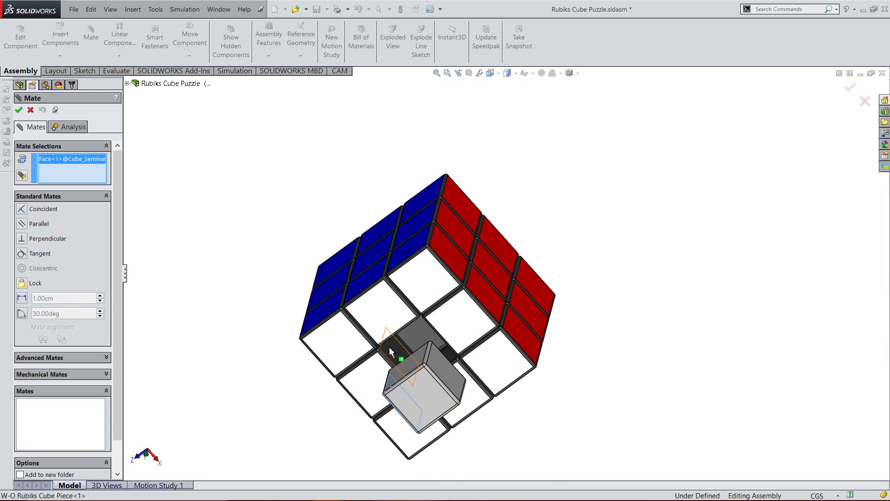
{"action": "key", "text": "Return"}
Add a coincident mate between the W-G piece's inner face in the slot and the facing side of the inserted cube.
{"action": "middle_click_drag", "start_coordinate": [395, 352], "coordinate": [464, 245]}
{"action": "left_click", "coordinate": [441, 357]}
{"action": "left_click", "coordinate": [416, 299]}
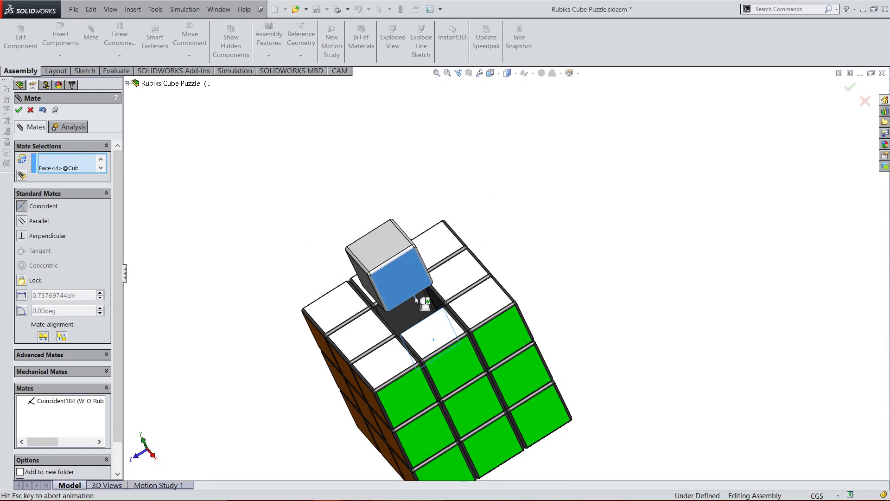
{"action": "key", "text": "Return"}
Add a coincident mate between the center piece's face in the slot and the inserted cube's underside, and finish mating.
{"action": "middle_click_drag", "start_coordinate": [420, 308], "coordinate": [400, 295]}
{"action": "left_click", "coordinate": [436, 339]}
{"action": "scroll", "coordinate": [400, 295], "scroll_direction": "down", "scroll_amount": 5}
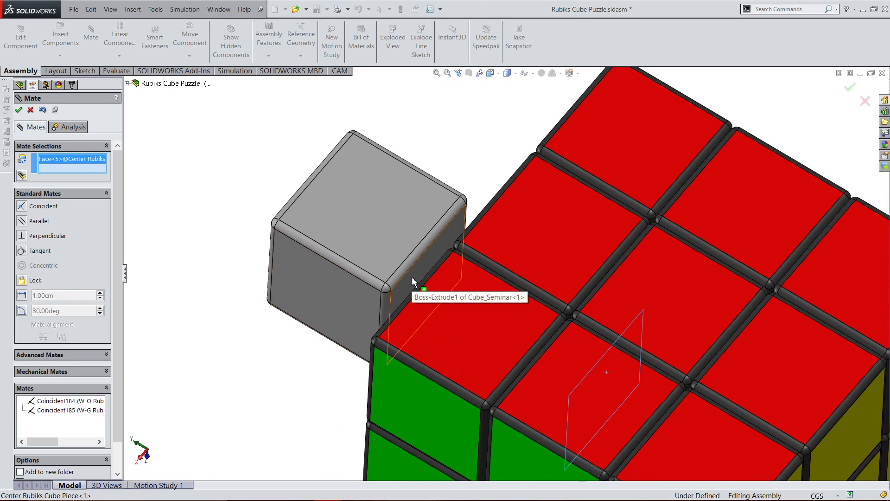
{"action": "left_click", "coordinate": [412, 278]}
{"action": "right_click", "coordinate": [412, 278]}
{"action": "scroll", "coordinate": [519, 305], "scroll_direction": "up", "scroll_amount": 3}
{"action": "middle_click_drag", "start_coordinate": [519, 304], "coordinate": [439, 208]}
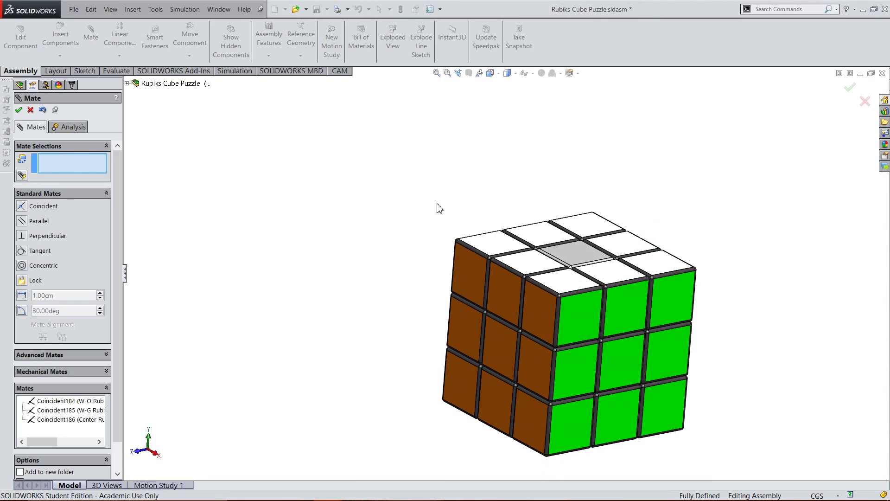
{"action": "left_click", "coordinate": [19, 110]}
Orient the assembly to an isometric view with the white face on top.
{"action": "middle_click_drag", "start_coordinate": [308, 215], "coordinate": [622, 312]}
{"action": "key", "text": "space"}
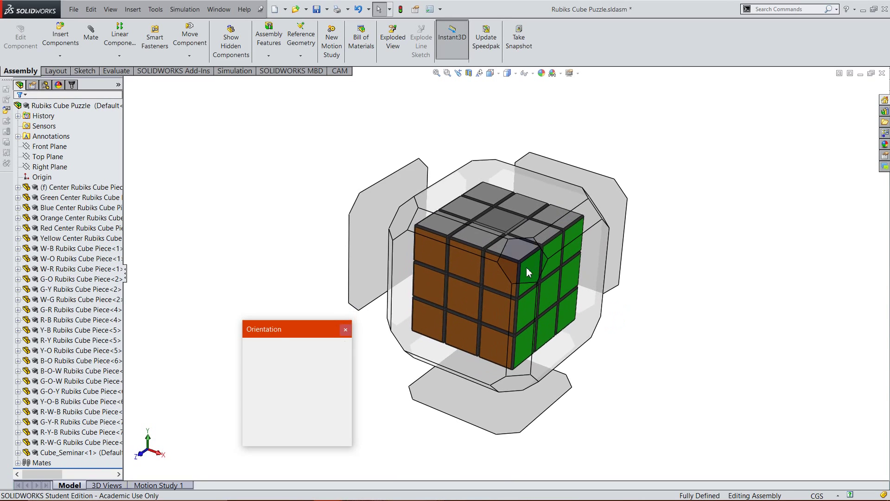
{"action": "left_click", "coordinate": [528, 271]}
{"action": "scroll", "coordinate": [368, 224], "scroll_direction": "up", "scroll_amount": 2}
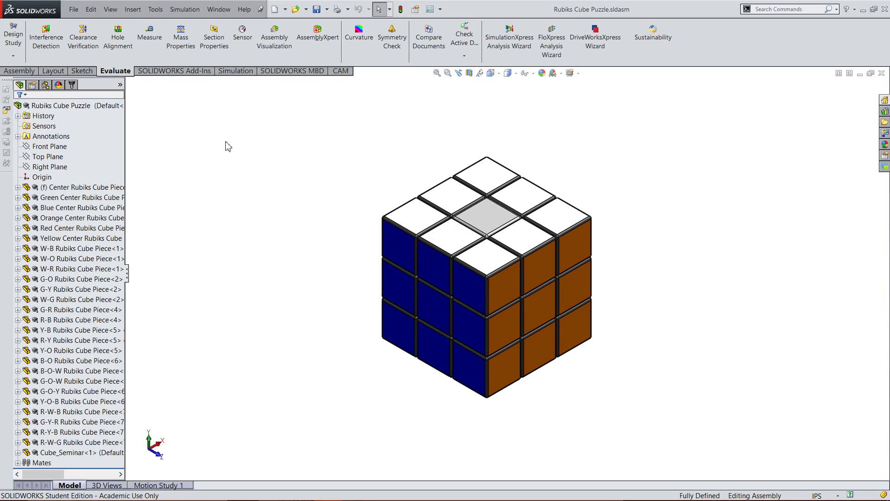
Measure the overall width between the B-O-W piece's outer blue face and the G-O-W piece's opposite outer face.
{"action": "left_click", "coordinate": [149, 37]}
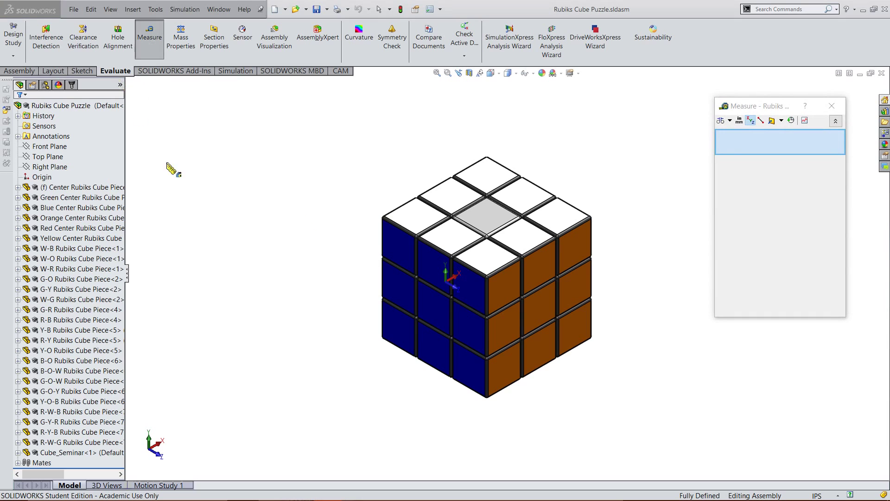
{"action": "left_click", "coordinate": [470, 282]}
{"action": "mouse_move", "coordinate": [622, 241]}
{"action": "middle_mouse_down"}
{"action": "mouse_move", "coordinate": [502, 265]}
{"action": "mouse_move", "coordinate": [517, 301]}
{"action": "mouse_move", "coordinate": [562, 284]}
{"action": "mouse_move", "coordinate": [617, 246]}
{"action": "middle_mouse_up"}
{"action": "left_click", "coordinate": [500, 261]}
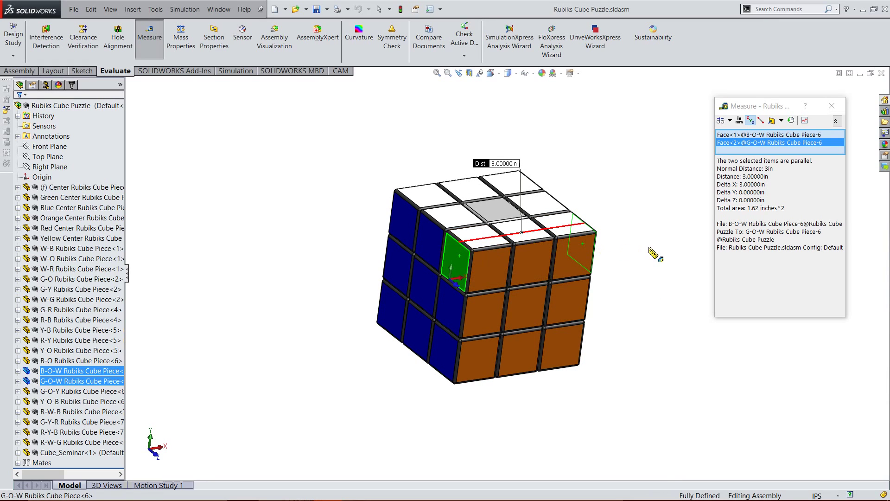
{"action": "left_click", "coordinate": [653, 254]}
Measure the distance between the two rounded corners along the B-O-W piece's white-orange edge, and close the measurement.
{"action": "scroll", "coordinate": [446, 280], "scroll_direction": "down", "scroll_amount": 5}
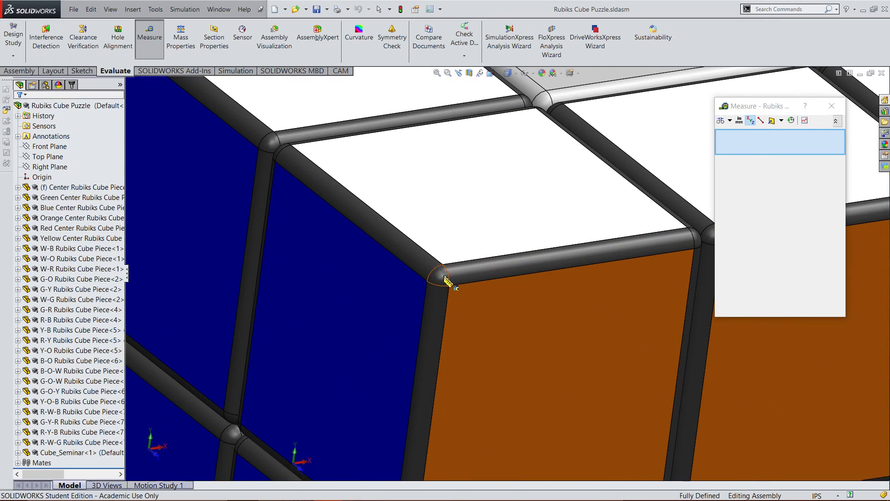
{"action": "left_click", "coordinate": [446, 280]}
{"action": "middle_click_drag", "start_coordinate": [622, 274], "coordinate": [577, 255], "text": "ctrl"}
{"action": "left_click", "coordinate": [570, 256]}
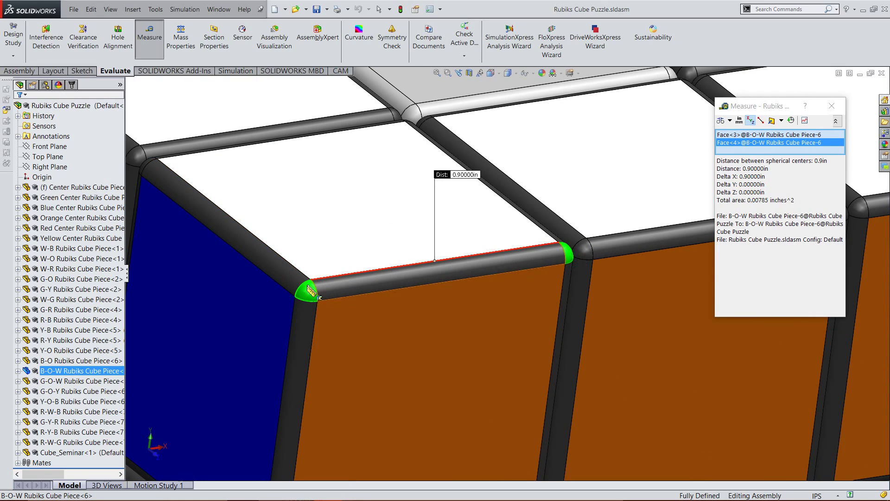
{"action": "scroll", "coordinate": [464, 302], "scroll_direction": "up", "scroll_amount": 3}
{"action": "mouse_move", "coordinate": [502, 312]}
{"action": "middle_mouse_down"}
{"action": "mouse_move", "coordinate": [474, 313]}
{"action": "mouse_move", "coordinate": [503, 258]}
{"action": "mouse_move", "coordinate": [510, 298]}
{"action": "middle_mouse_up"}
{"action": "scroll", "coordinate": [544, 294], "scroll_direction": "down", "scroll_amount": 3}
{"action": "scroll", "coordinate": [545, 294], "scroll_direction": "up", "scroll_amount": 10}
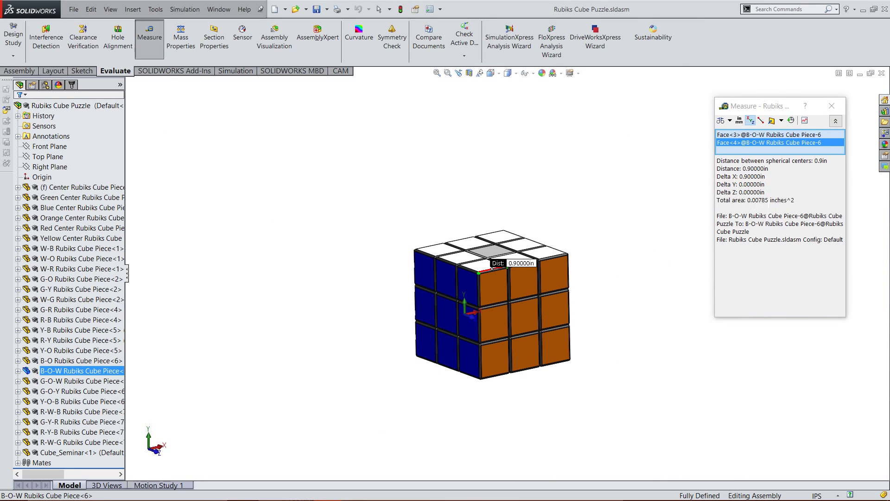
{"action": "left_click", "coordinate": [834, 110]}
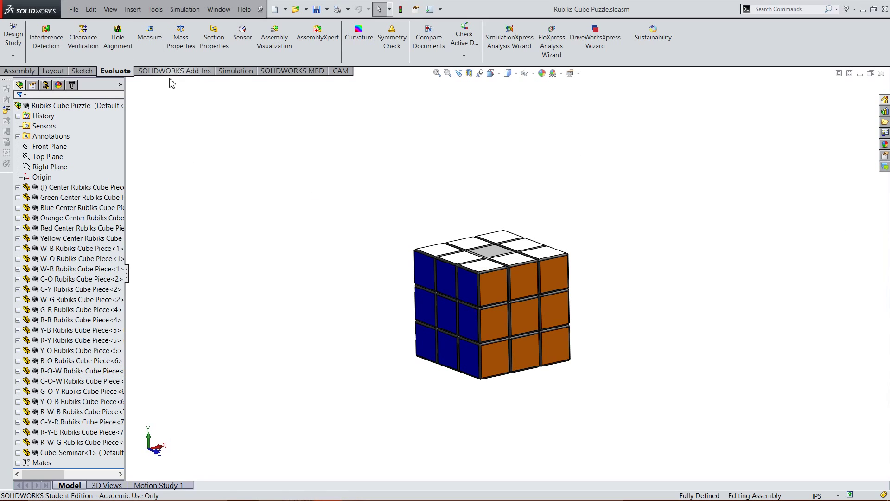
Calculate the mass properties of the whole assembly and set their mass unit to pounds.
{"action": "left_click", "coordinate": [181, 42]}
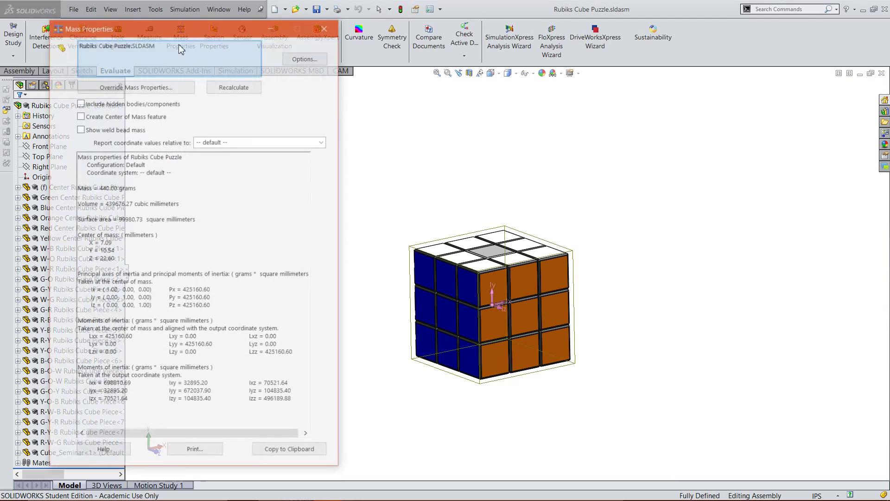
{"action": "middle_click_drag", "start_coordinate": [629, 255], "coordinate": [628, 278]}
{"action": "left_click", "coordinate": [161, 190]}
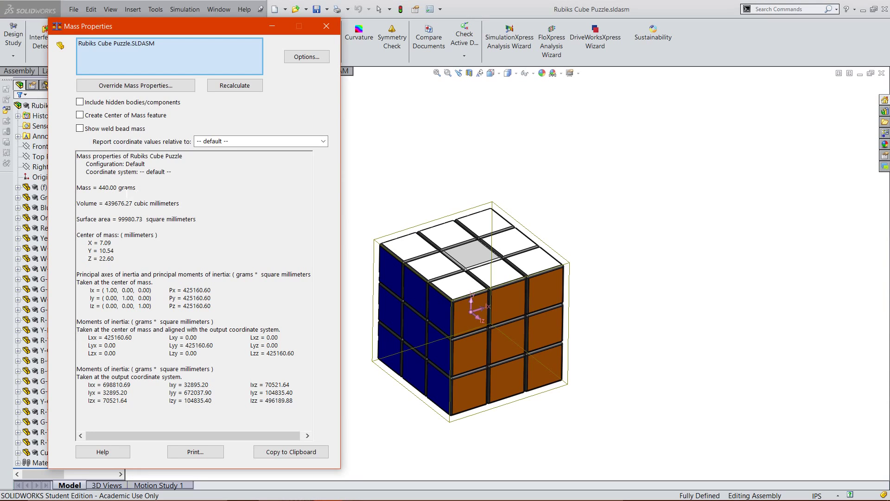
{"action": "left_click", "coordinate": [305, 57]}
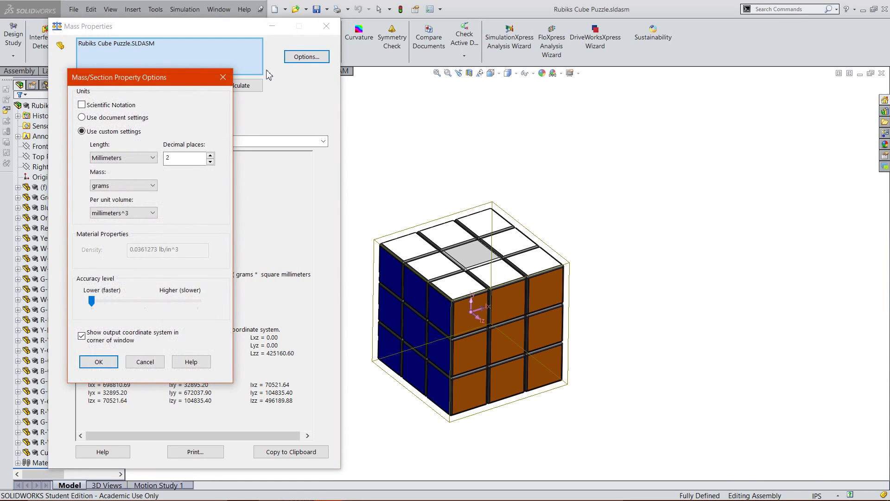
{"action": "left_click", "coordinate": [138, 186]}
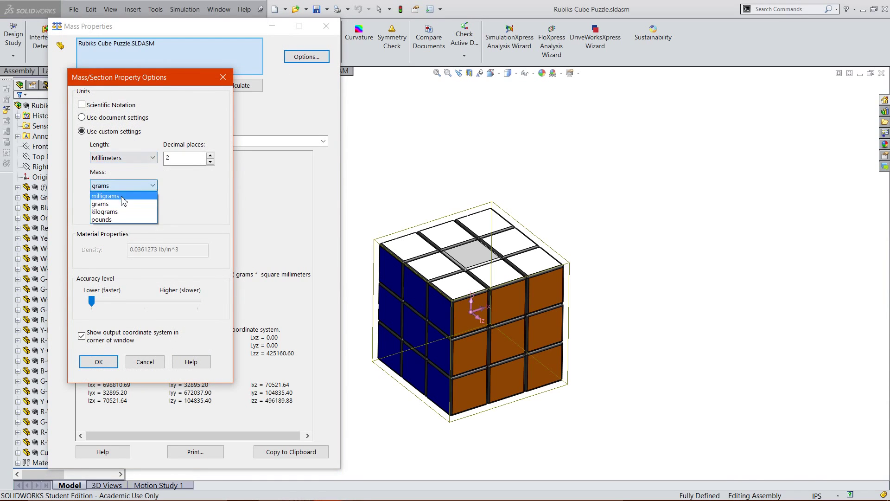
{"action": "left_click", "coordinate": [127, 219]}
{"action": "left_click", "coordinate": [99, 362]}
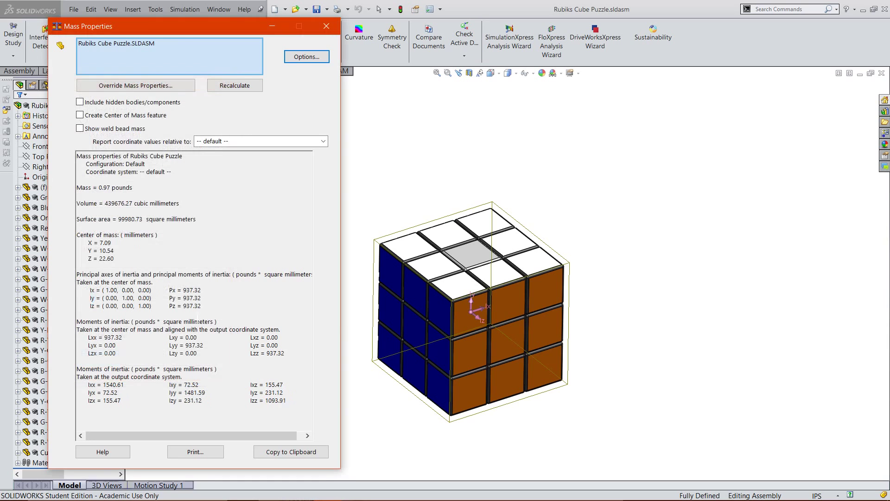
Examine the assembly's center of mass and principal axes from several sides, and close the mass properties.
{"action": "middle_click_drag", "start_coordinate": [608, 267], "coordinate": [656, 255]}
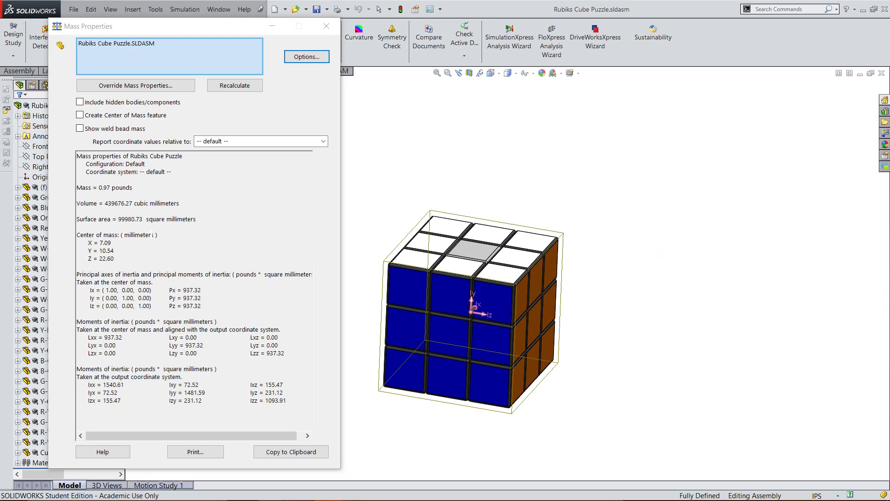
{"action": "middle_click_drag", "start_coordinate": [573, 262], "coordinate": [526, 230]}
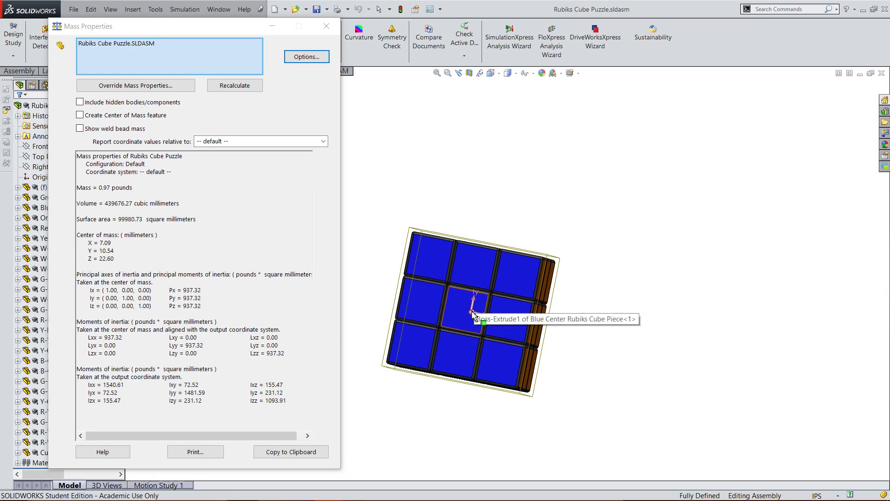
{"action": "middle_click_drag", "start_coordinate": [476, 317], "coordinate": [394, 307]}
{"action": "scroll", "coordinate": [394, 307], "scroll_direction": "up", "scroll_amount": 3}
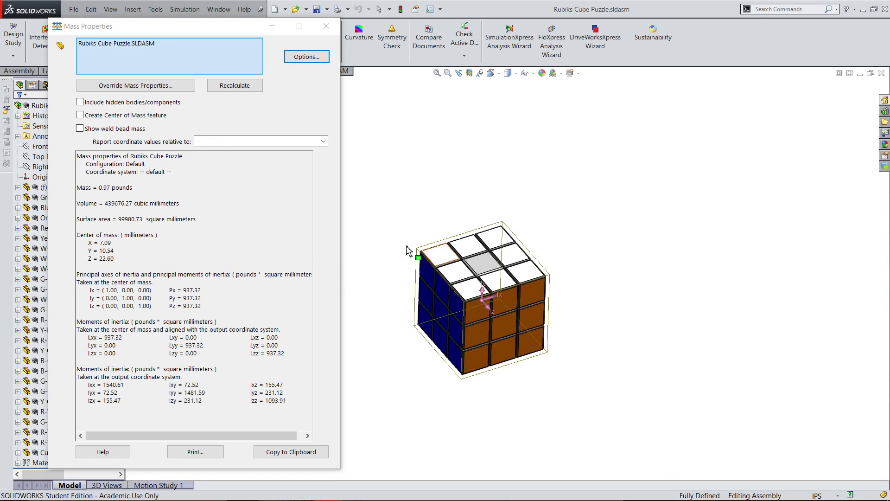
{"action": "left_click", "coordinate": [326, 26]}
{"action": "scroll", "coordinate": [513, 218], "scroll_direction": "down", "scroll_amount": 2}
{"action": "scroll", "coordinate": [480, 287], "scroll_direction": "up", "scroll_amount": 2}
{"action": "mouse_move", "coordinate": [492, 345]}
{"action": "middle_mouse_down"}
{"action": "mouse_move", "coordinate": [490, 321]}
{"action": "mouse_move", "coordinate": [509, 346]}
{"action": "mouse_move", "coordinate": [496, 358]}
{"action": "mouse_move", "coordinate": [527, 350]}
{"action": "mouse_move", "coordinate": [509, 342]}
{"action": "middle_mouse_up"}
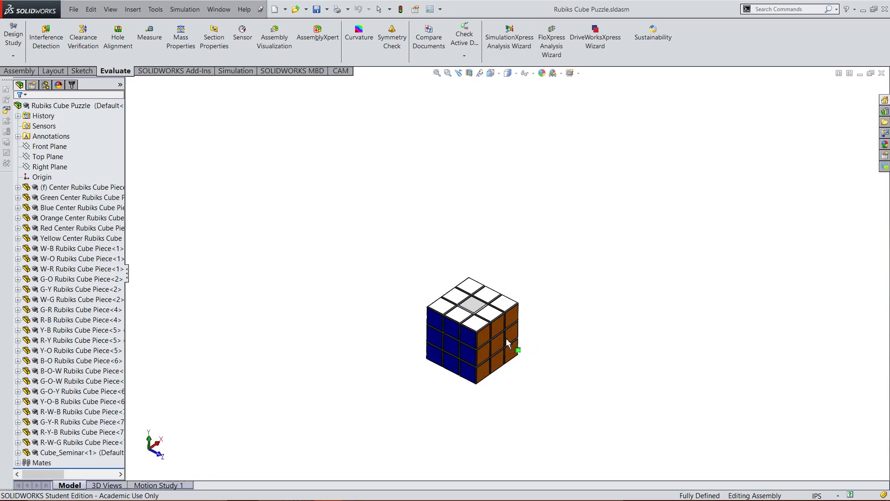
{"action": "scroll", "coordinate": [505, 334], "scroll_direction": "down", "scroll_amount": 3}
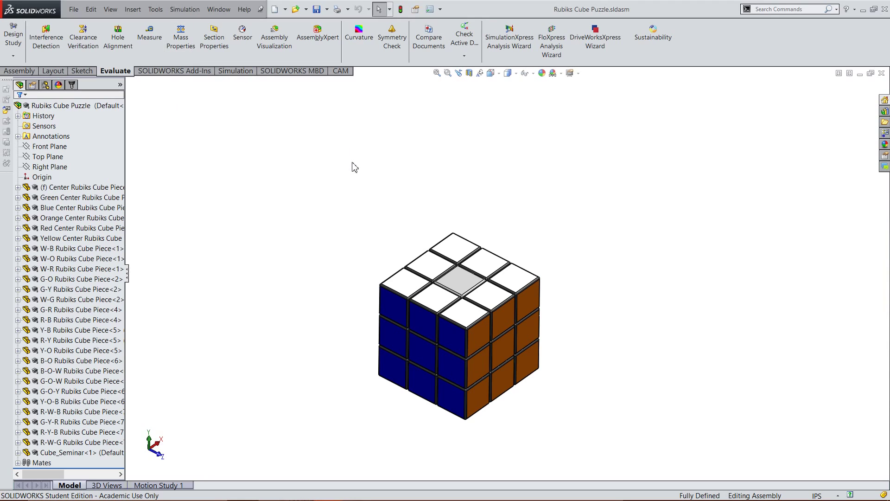
{"action": "scroll", "coordinate": [483, 290], "scroll_direction": "up", "scroll_amount": 1}
{"action": "scroll", "coordinate": [483, 291], "scroll_direction": "down", "scroll_amount": 1}
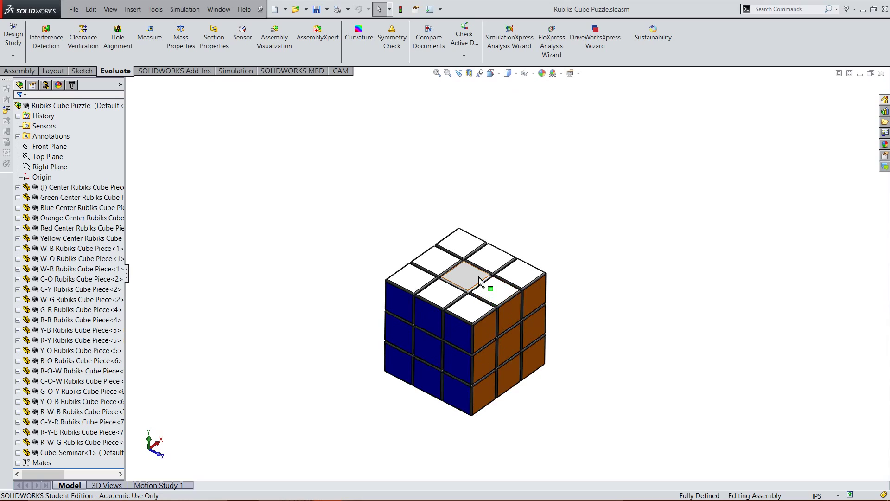
{"action": "scroll", "coordinate": [480, 281], "scroll_direction": "down", "scroll_amount": 1}
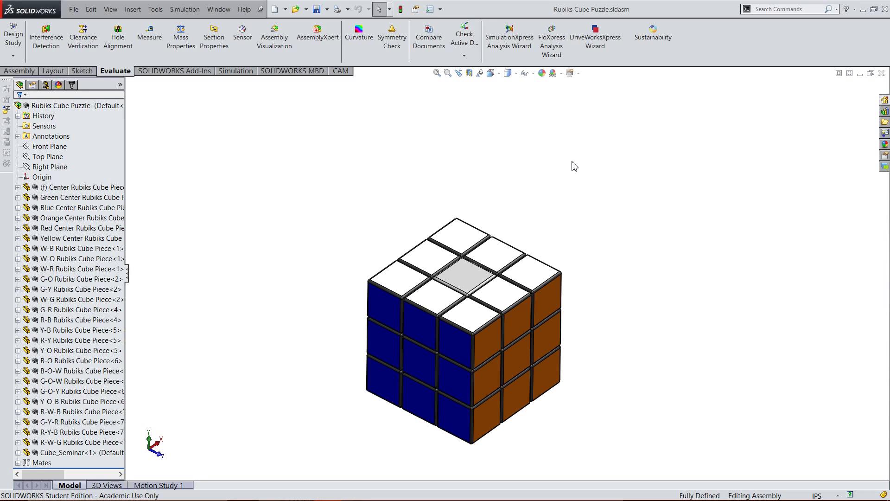
{"action": "scroll", "coordinate": [485, 328], "scroll_direction": "up", "scroll_amount": 3}
{"action": "scroll", "coordinate": [484, 328], "scroll_direction": "down", "scroll_amount": 3}
{"action": "scroll", "coordinate": [500, 285], "scroll_direction": "down", "scroll_amount": 3}
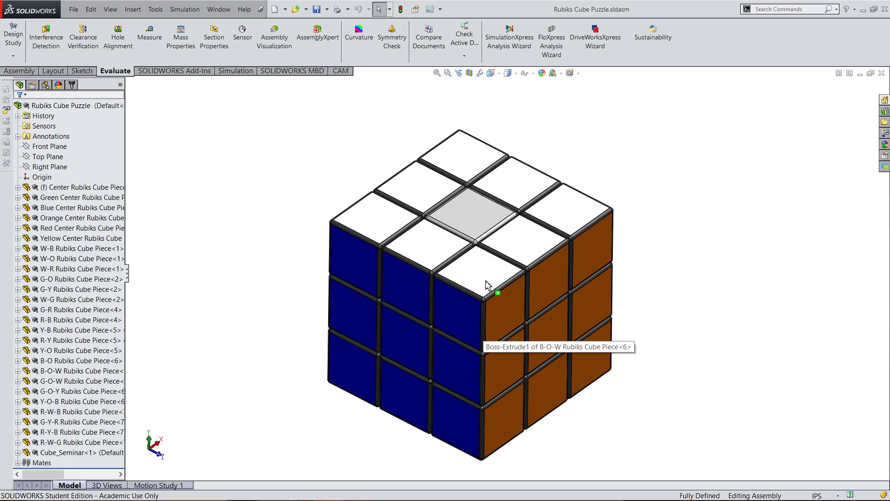